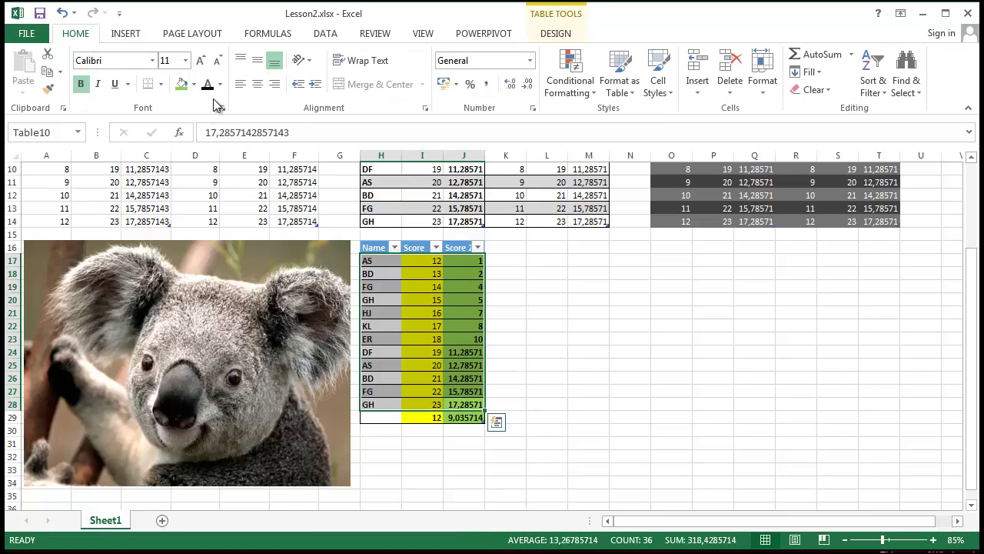
{"action": "left_click", "coordinate": [161, 87]}
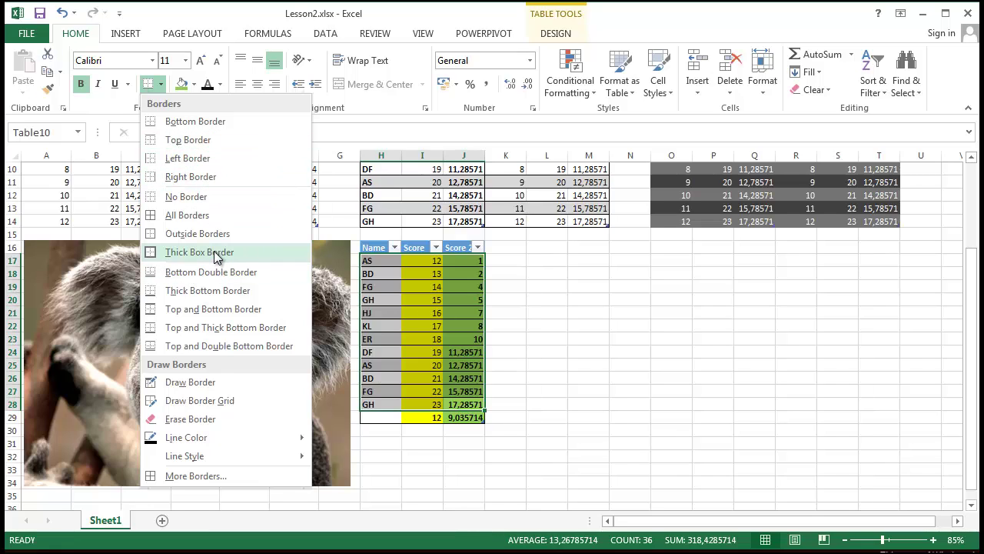
{"action": "left_click", "coordinate": [561, 331]}
{"action": "left_click", "coordinate": [562, 325]}
{"action": "left_click", "coordinate": [381, 262]}
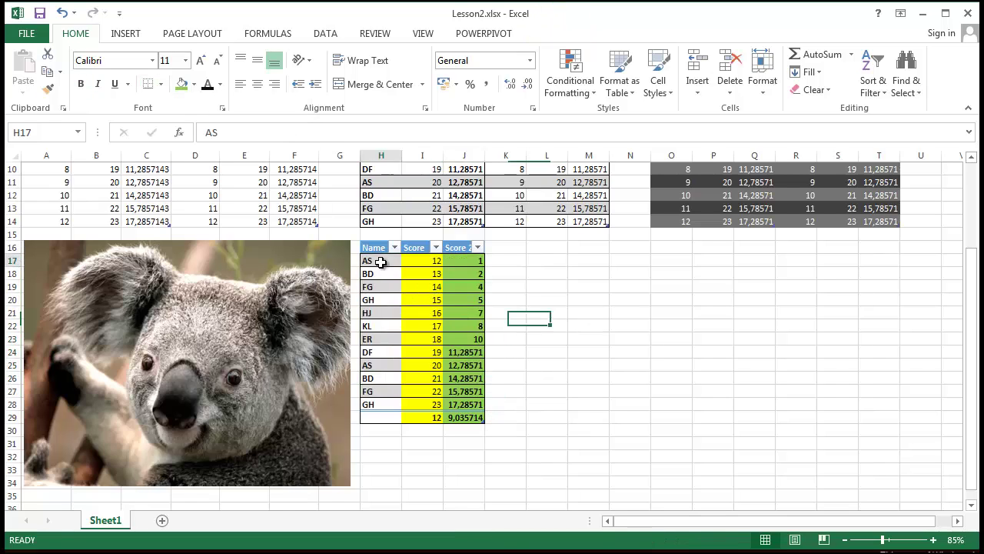
{"action": "left_click_drag", "start_coordinate": [381, 263], "coordinate": [477, 402]}
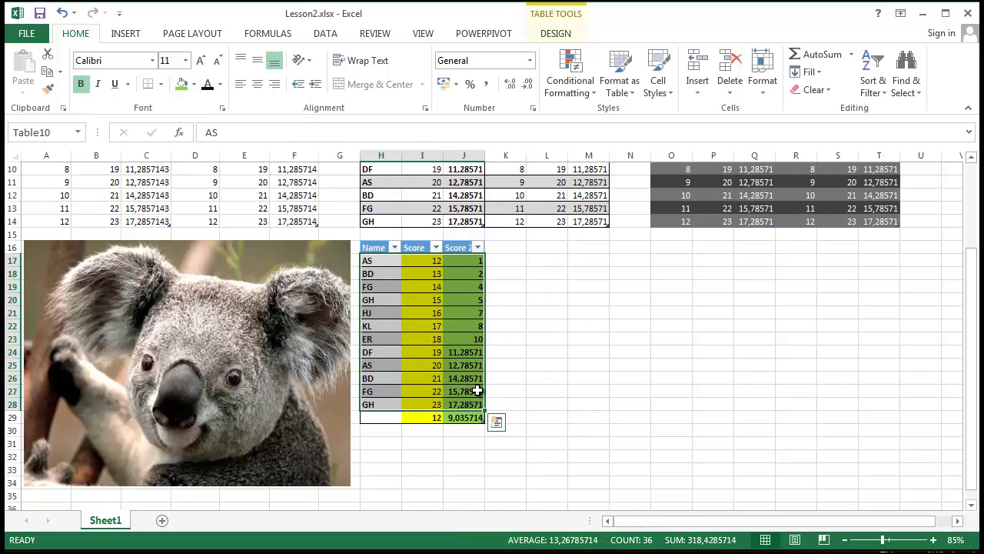
{"action": "left_click", "coordinate": [429, 345]}
Apply a Thick Box Border around the Score cells I18:I28.
{"action": "left_click_drag", "start_coordinate": [424, 273], "coordinate": [432, 404]}
{"action": "left_click", "coordinate": [160, 83]}
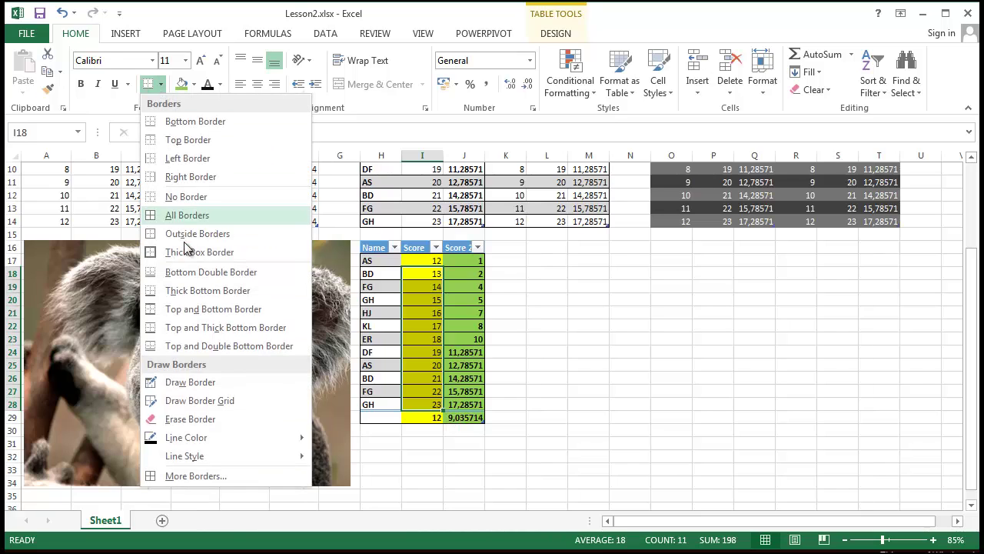
{"action": "left_click", "coordinate": [193, 252]}
Set the border line color to light green and draw a border around the Score cells I18:I26.
{"action": "left_click", "coordinate": [160, 84]}
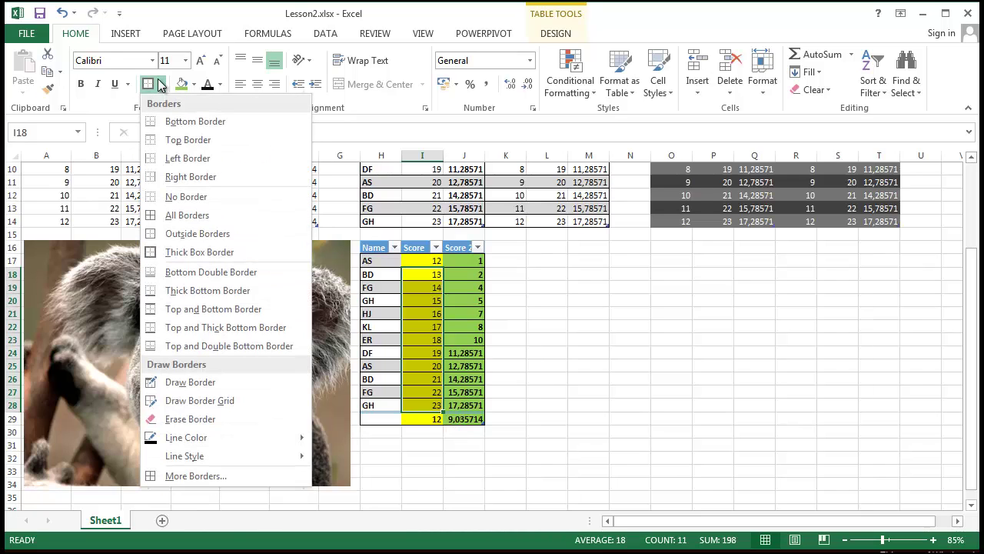
{"action": "mouse_move", "coordinate": [187, 438]}
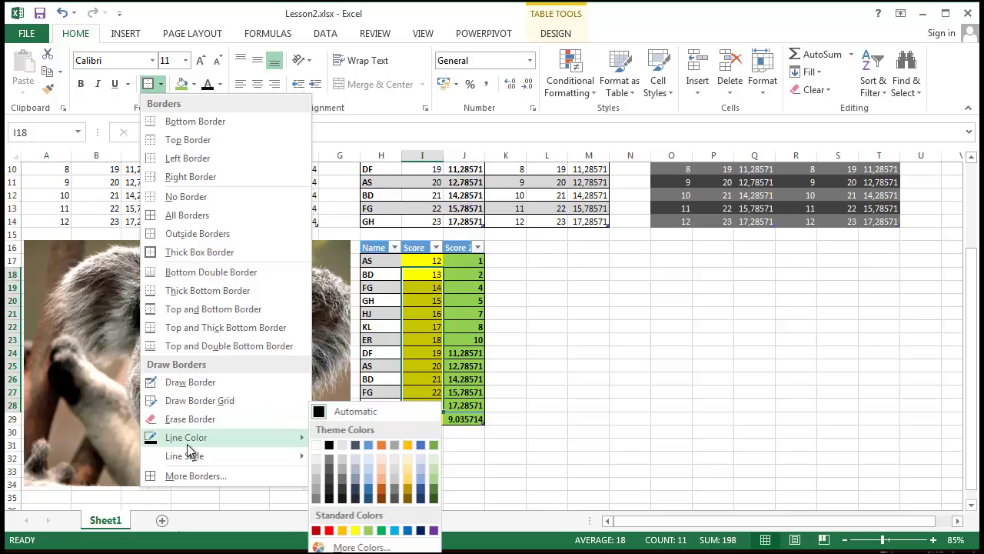
{"action": "left_click", "coordinate": [436, 469]}
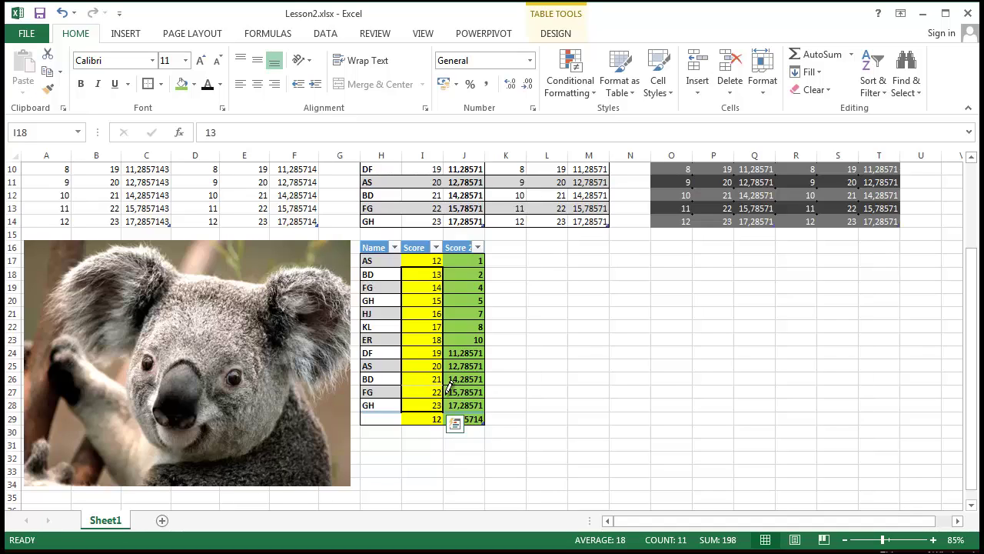
{"action": "left_click_drag", "start_coordinate": [398, 271], "coordinate": [423, 271]}
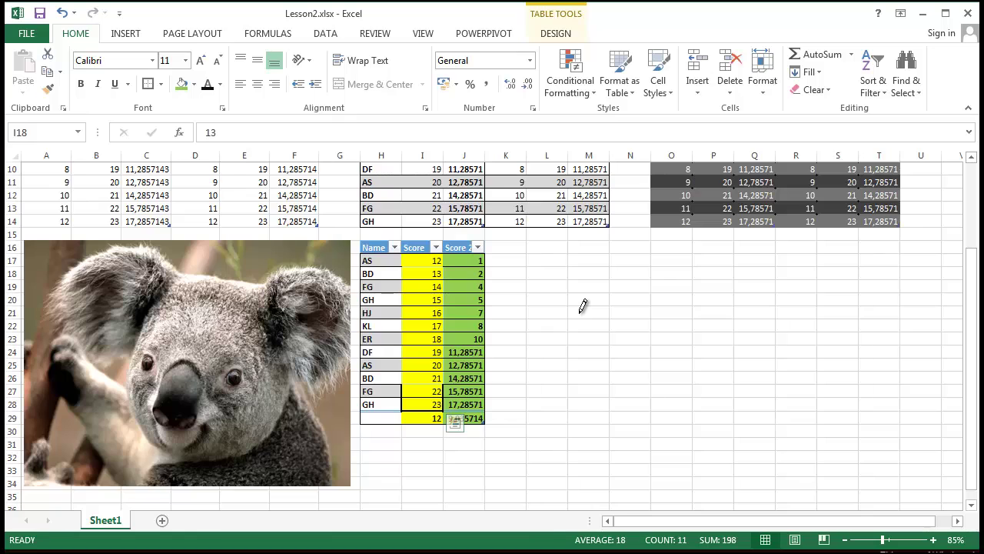
{"action": "key", "text": "Escape"}
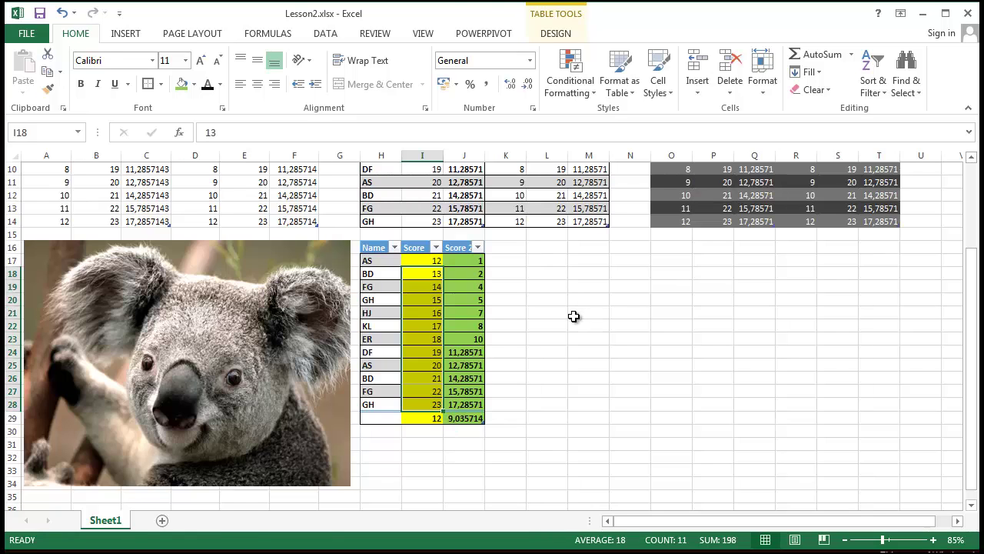
{"action": "left_click", "coordinate": [573, 316]}
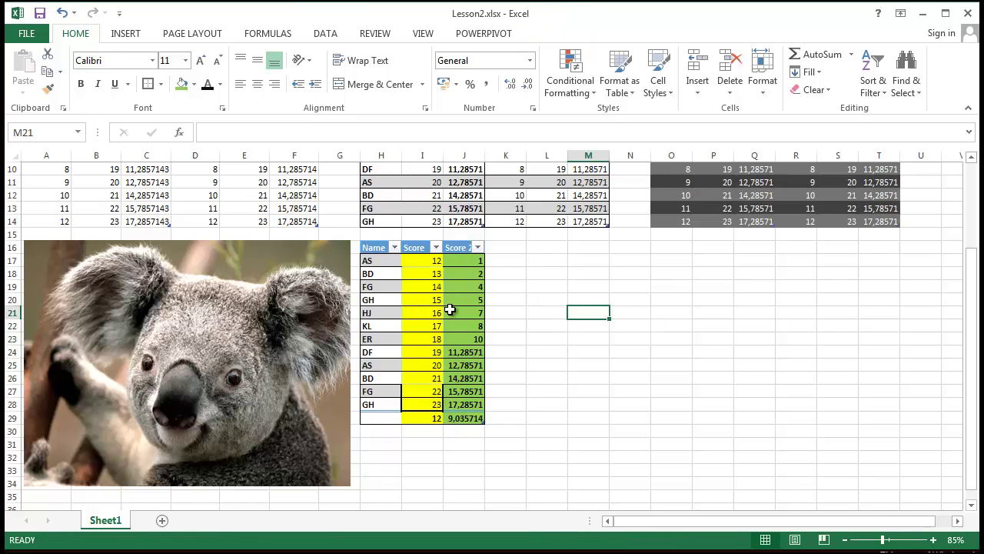
Set the border line color to standard red and draw a thin border around the Score cells I18:I26.
{"action": "scroll", "coordinate": [449, 309], "scroll_direction": "up", "scroll_amount": 5, "text": "ctrl"}
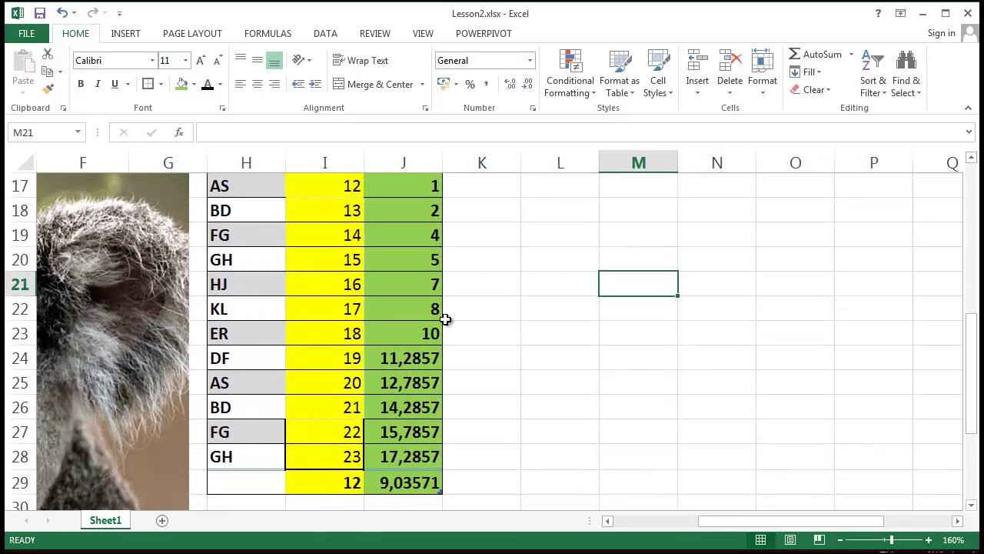
{"action": "scroll", "coordinate": [446, 319], "scroll_direction": "up", "scroll_amount": 1}
{"action": "left_click_drag", "start_coordinate": [776, 530], "coordinate": [633, 378]}
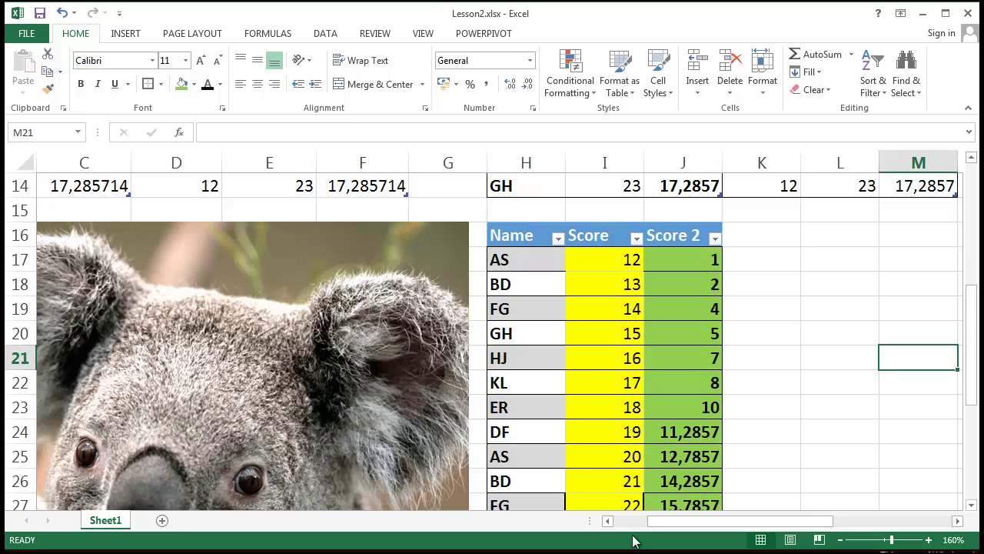
{"action": "left_click_drag", "start_coordinate": [600, 484], "coordinate": [604, 279]}
{"action": "left_click", "coordinate": [220, 85]}
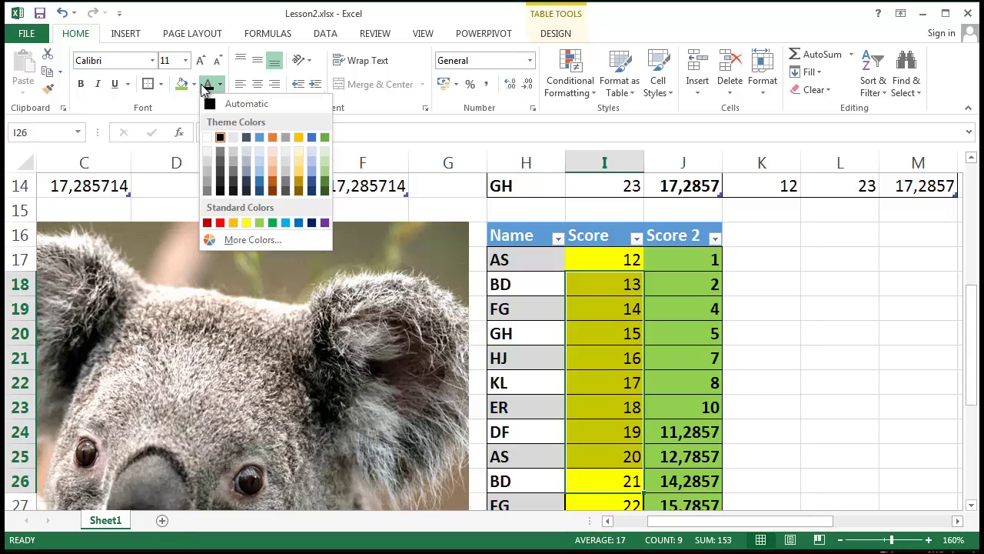
{"action": "left_click", "coordinate": [206, 84]}
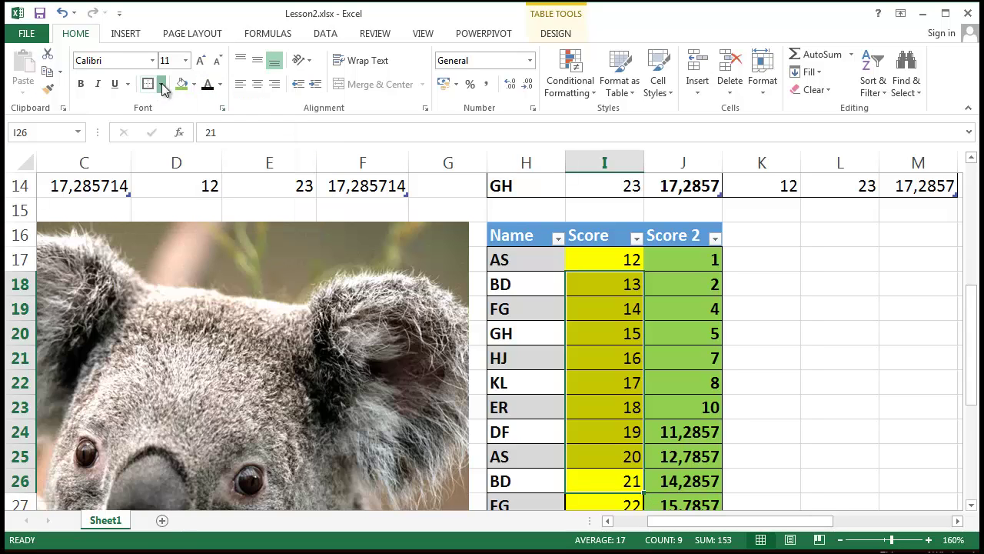
{"action": "left_click", "coordinate": [162, 85]}
{"action": "mouse_move", "coordinate": [230, 445]}
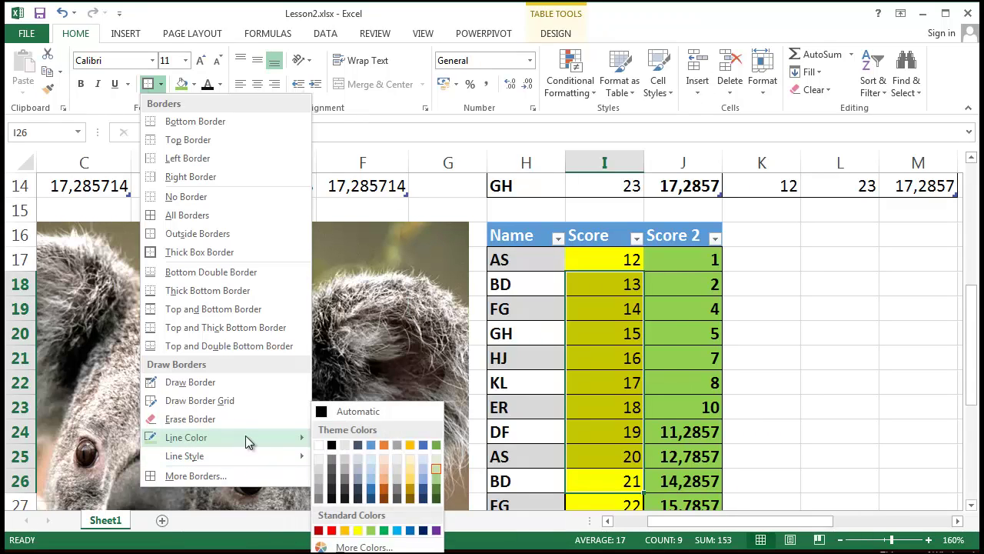
{"action": "left_click", "coordinate": [332, 531]}
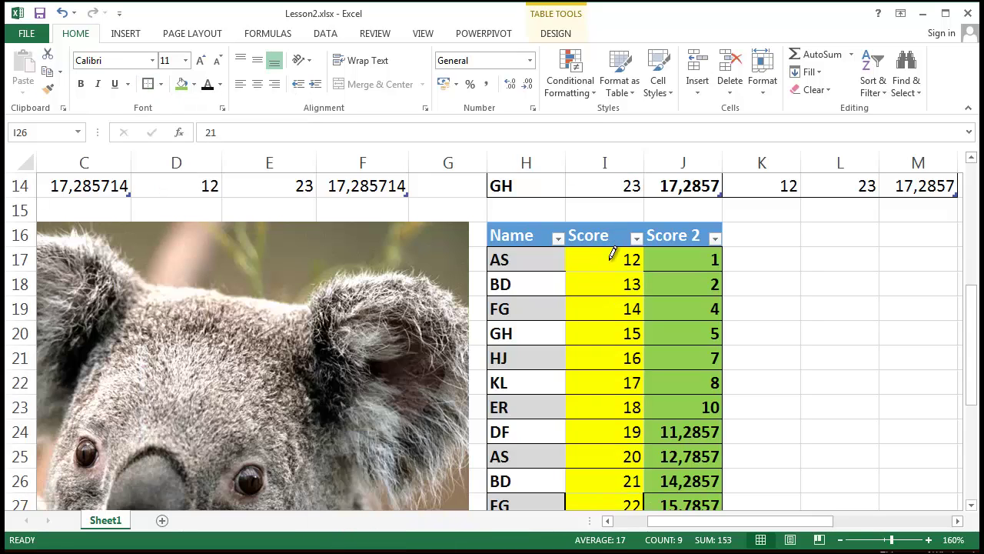
{"action": "mouse_move", "coordinate": [569, 265]}
{"action": "left_mouse_down"}
{"action": "mouse_move", "coordinate": [611, 374]}
{"action": "mouse_move", "coordinate": [626, 478]}
{"action": "left_mouse_up"}
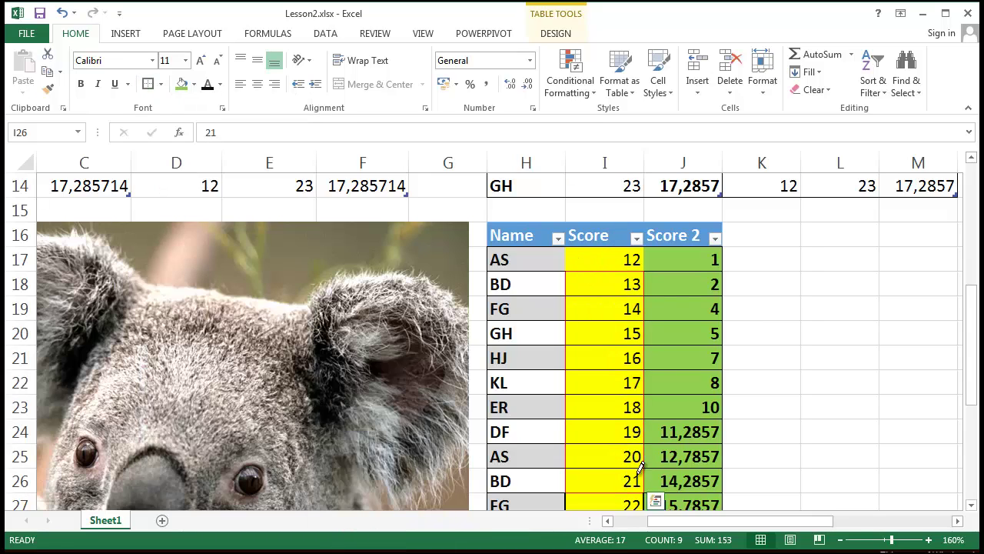
{"action": "left_click", "coordinate": [626, 321]}
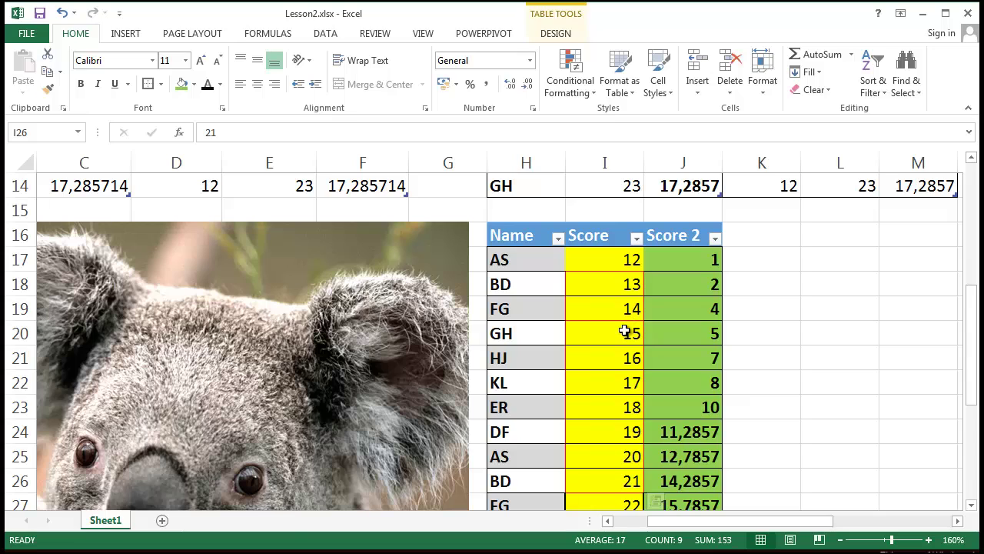
{"action": "key", "text": "Escape"}
{"action": "left_click", "coordinate": [836, 357]}
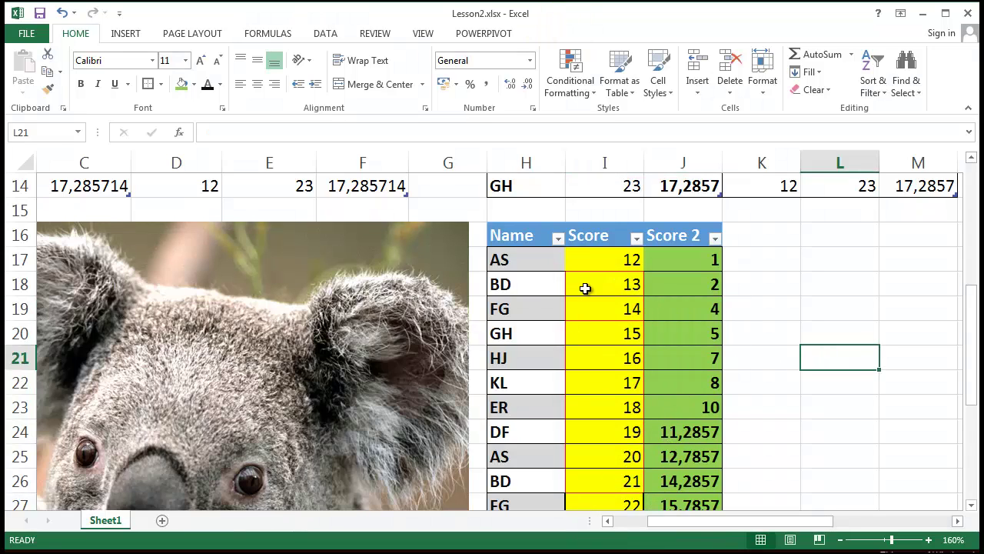
Set the border line style to the thickest solid line and redraw the red border around I18:I26.
{"action": "left_click_drag", "start_coordinate": [584, 286], "coordinate": [621, 479]}
{"action": "left_click", "coordinate": [839, 357]}
{"action": "left_click", "coordinate": [161, 85]}
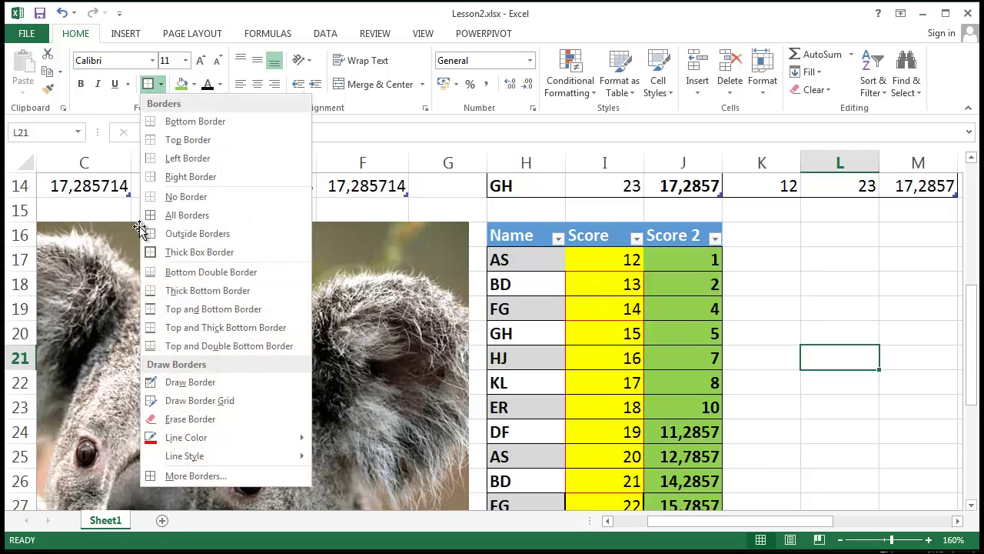
{"action": "mouse_move", "coordinate": [223, 457]}
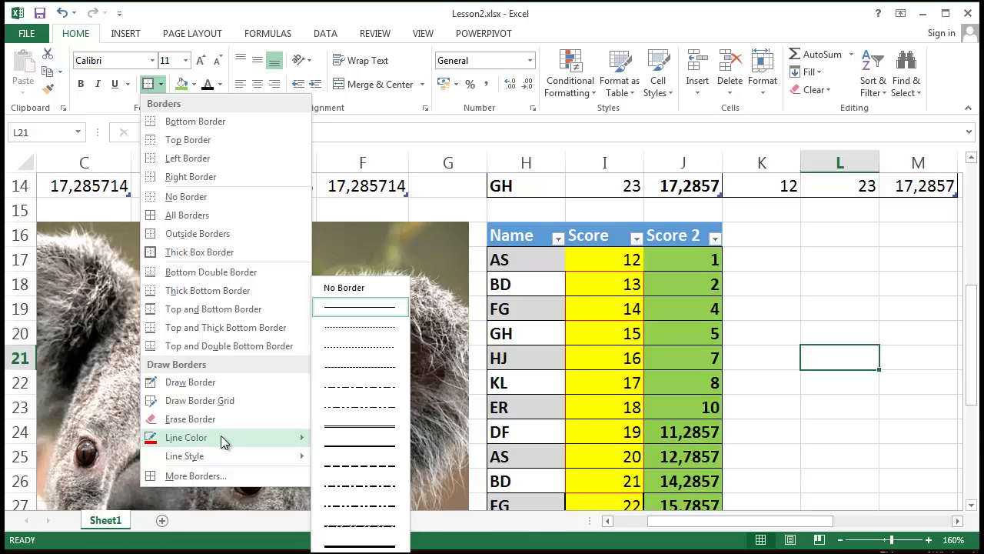
{"action": "mouse_move", "coordinate": [221, 438]}
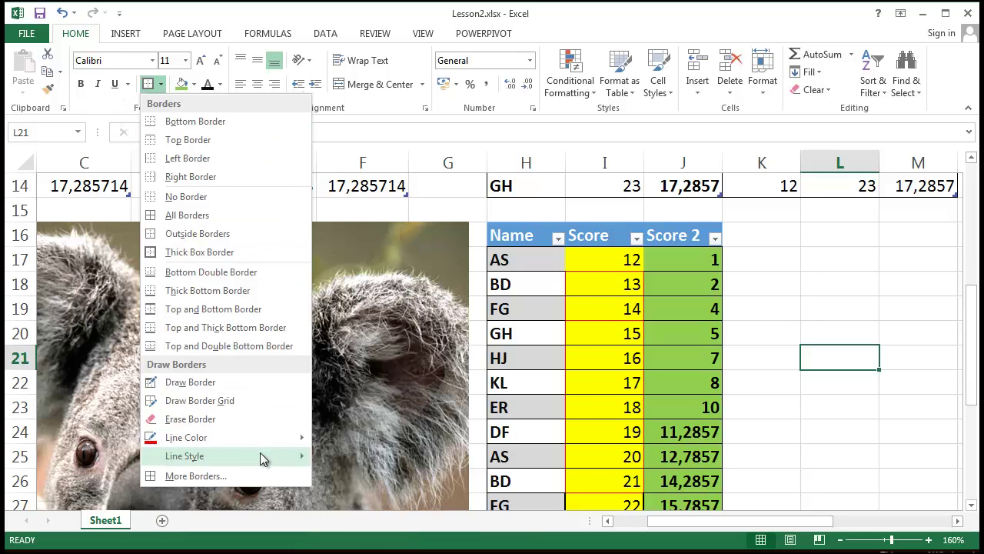
{"action": "mouse_move", "coordinate": [265, 458]}
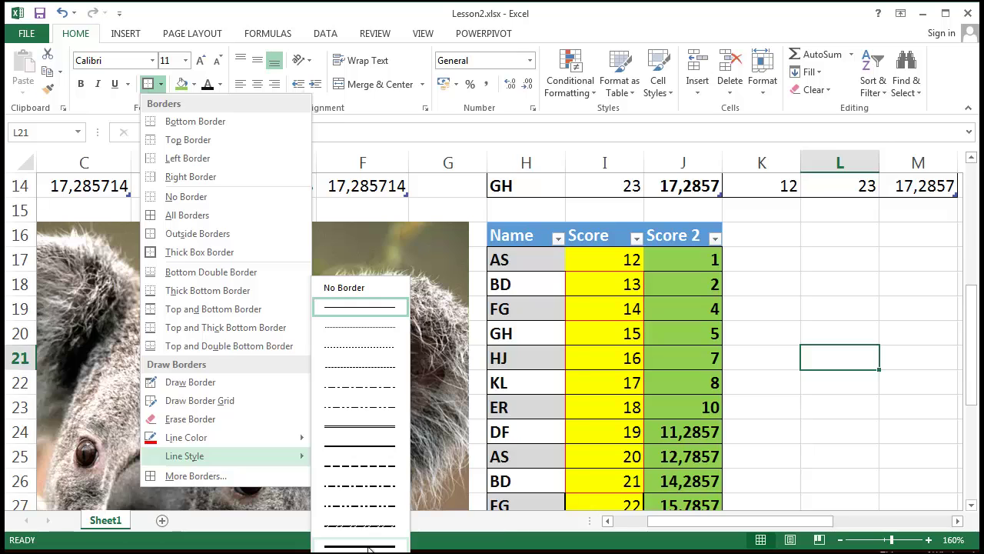
{"action": "left_click", "coordinate": [380, 448]}
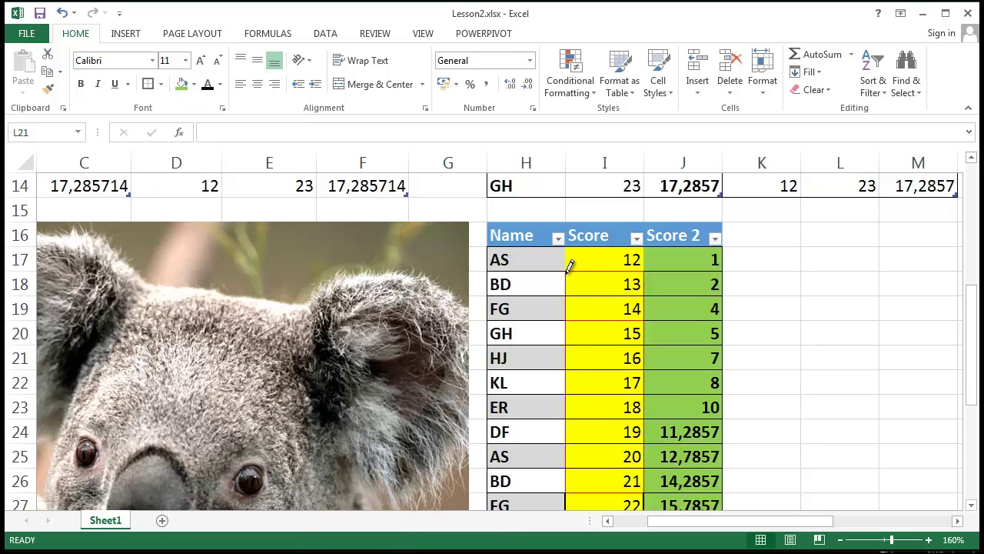
{"action": "mouse_move", "coordinate": [570, 265]}
{"action": "left_mouse_down"}
{"action": "mouse_move", "coordinate": [612, 342]}
{"action": "mouse_move", "coordinate": [632, 481]}
{"action": "left_mouse_up"}
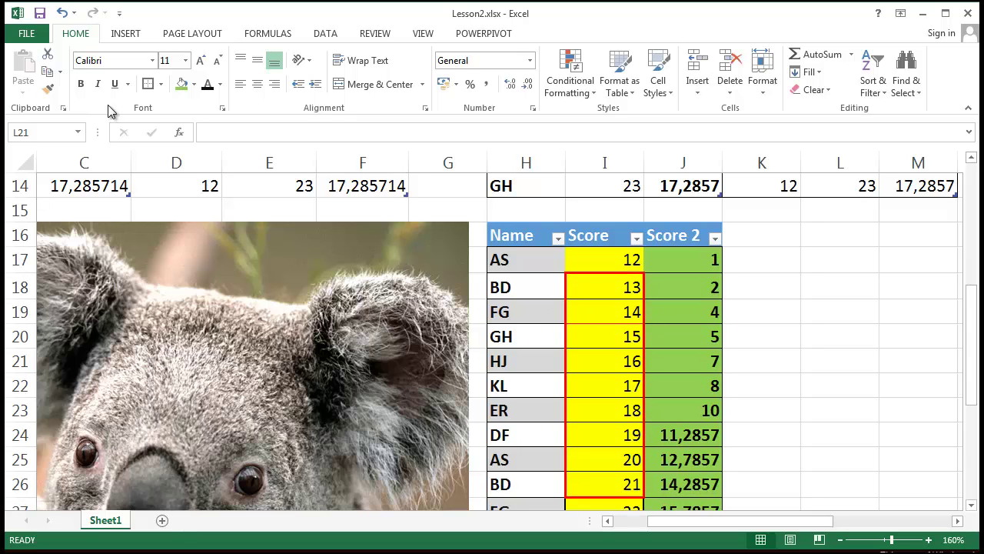
Draw a red dash-dot border around the table body H17:J28 and undo the stray border line under cell L22.
{"action": "left_click", "coordinate": [160, 84]}
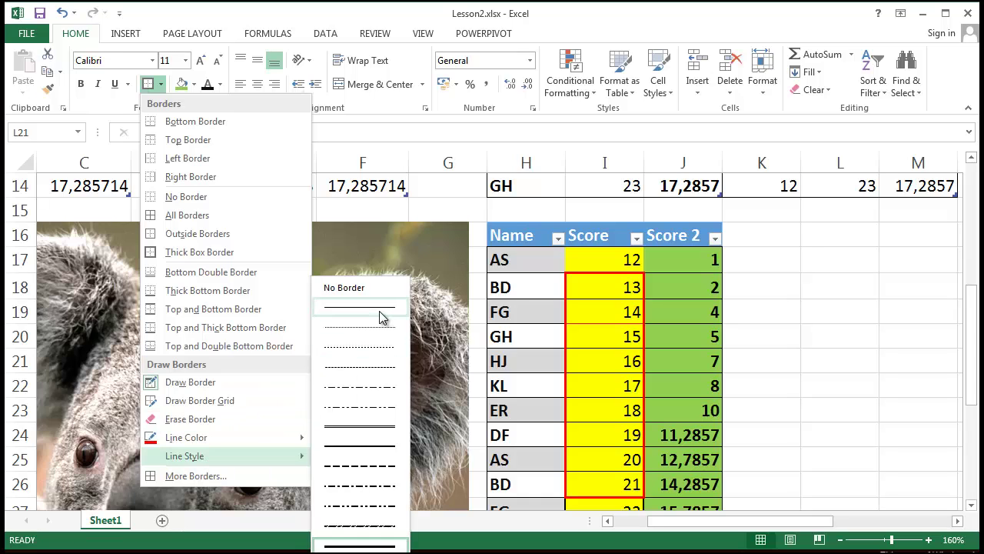
{"action": "left_click", "coordinate": [369, 388]}
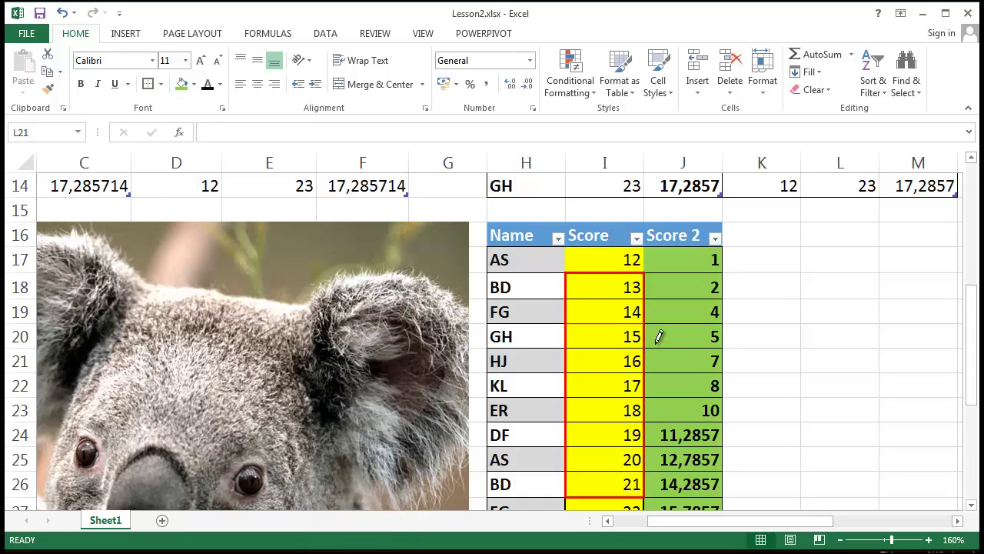
{"action": "scroll", "coordinate": [554, 284], "scroll_direction": "down", "scroll_amount": 1}
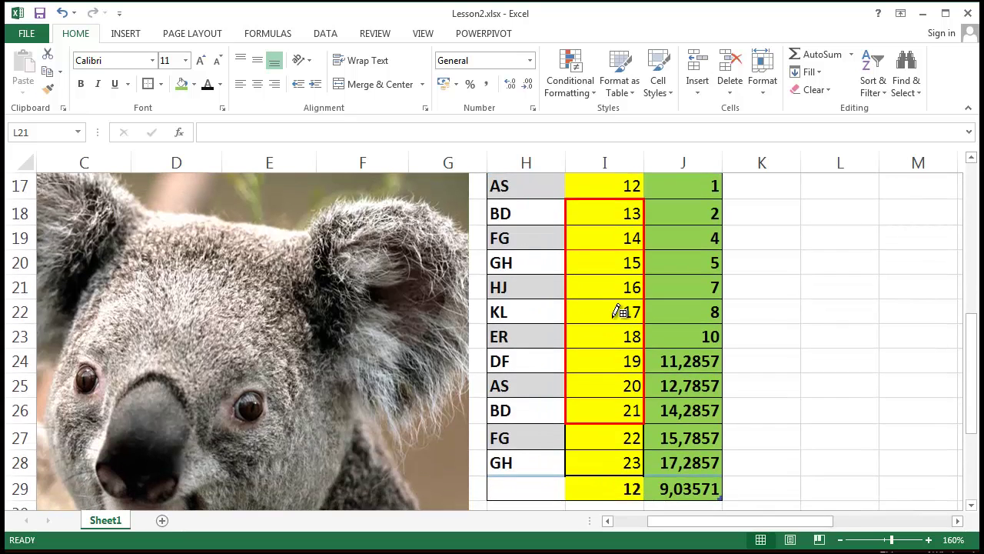
{"action": "scroll", "coordinate": [620, 311], "scroll_direction": "down", "scroll_amount": 1}
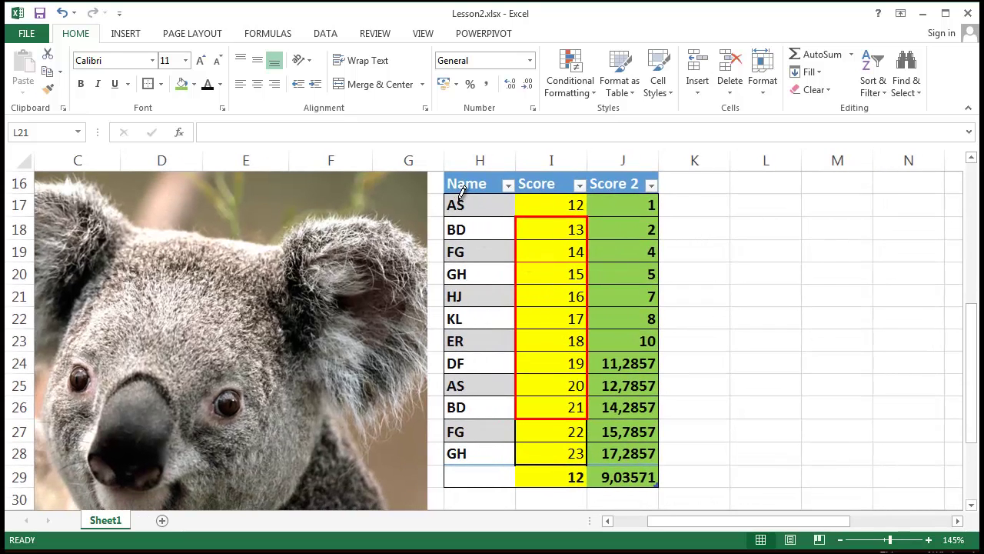
{"action": "mouse_move", "coordinate": [462, 193]}
{"action": "left_mouse_down"}
{"action": "mouse_move", "coordinate": [571, 362]}
{"action": "mouse_move", "coordinate": [576, 433]}
{"action": "mouse_move", "coordinate": [650, 458]}
{"action": "left_mouse_up"}
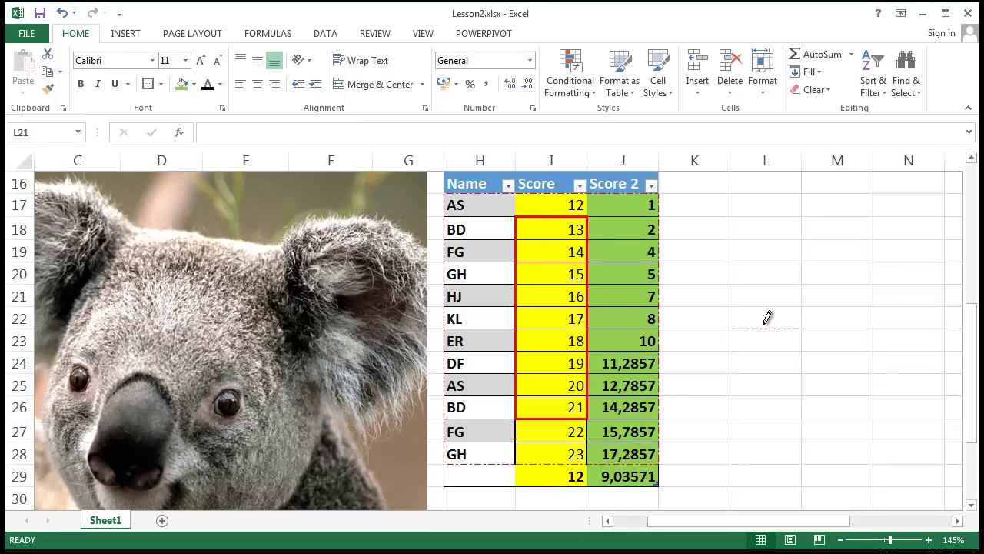
{"action": "key", "text": "Escape"}
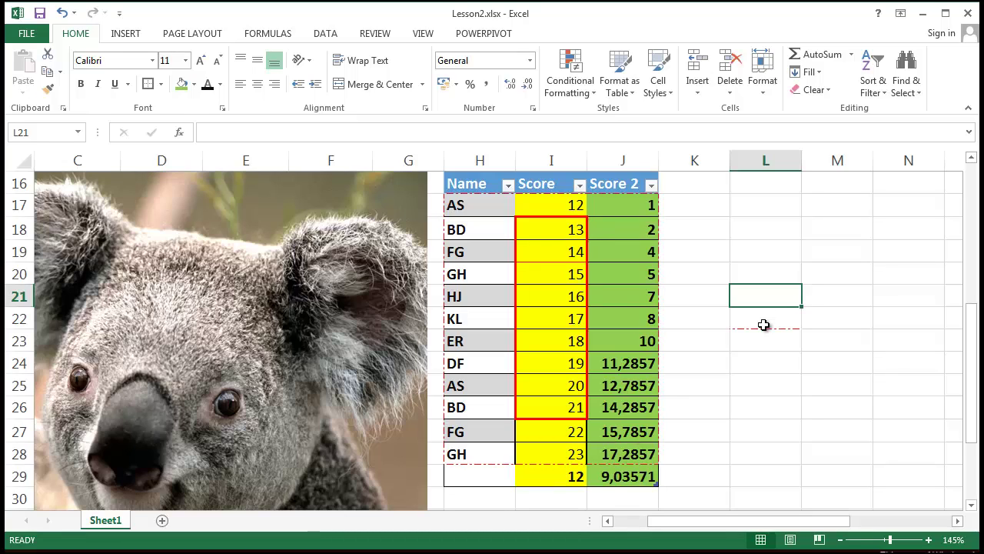
{"action": "left_click", "coordinate": [62, 13]}
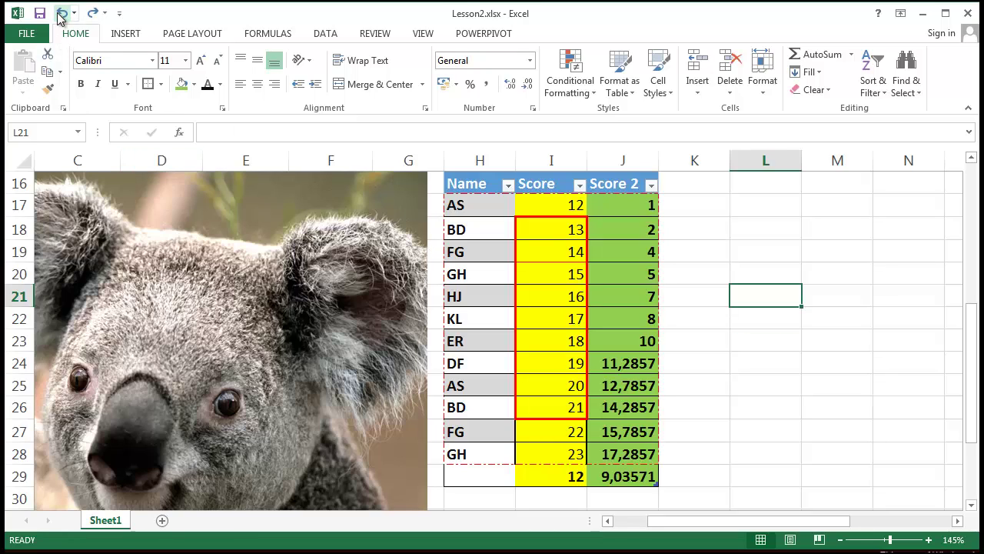
{"action": "left_click", "coordinate": [817, 273]}
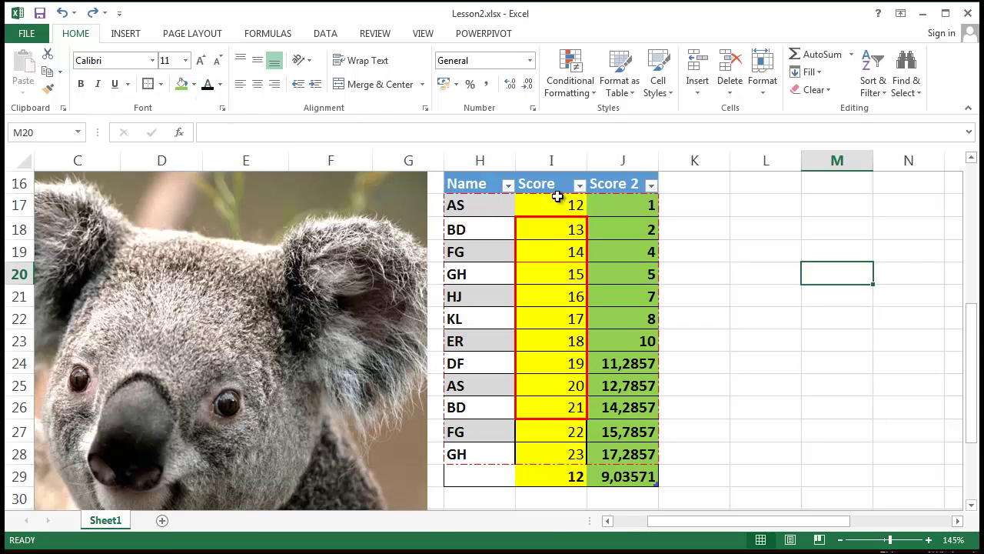
{"action": "left_click", "coordinate": [161, 83]}
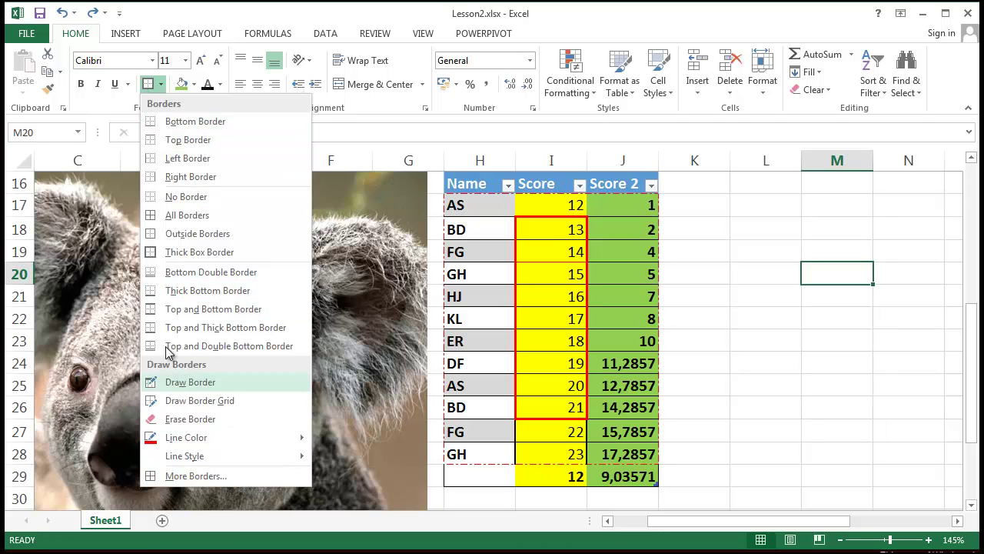
{"action": "mouse_move", "coordinate": [213, 460]}
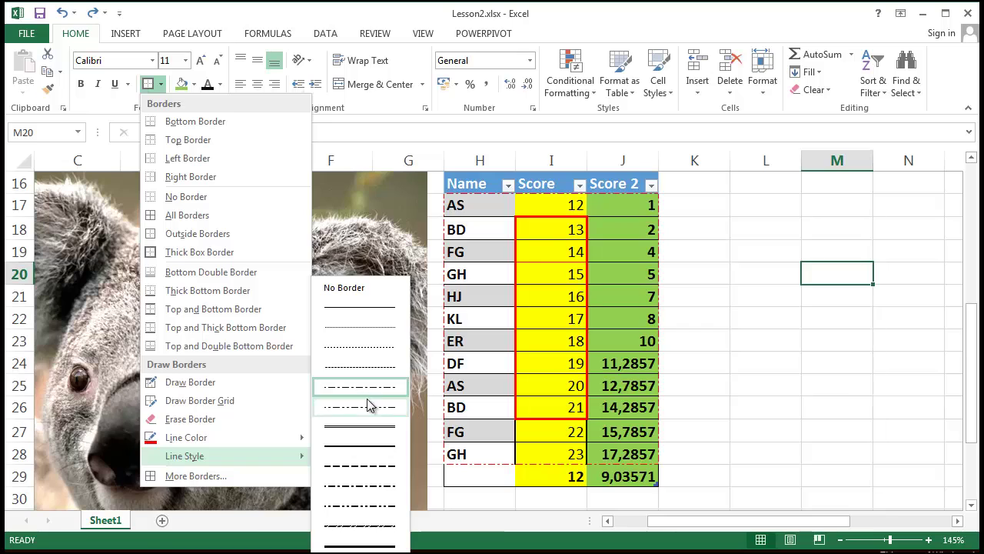
{"action": "left_click", "coordinate": [852, 442]}
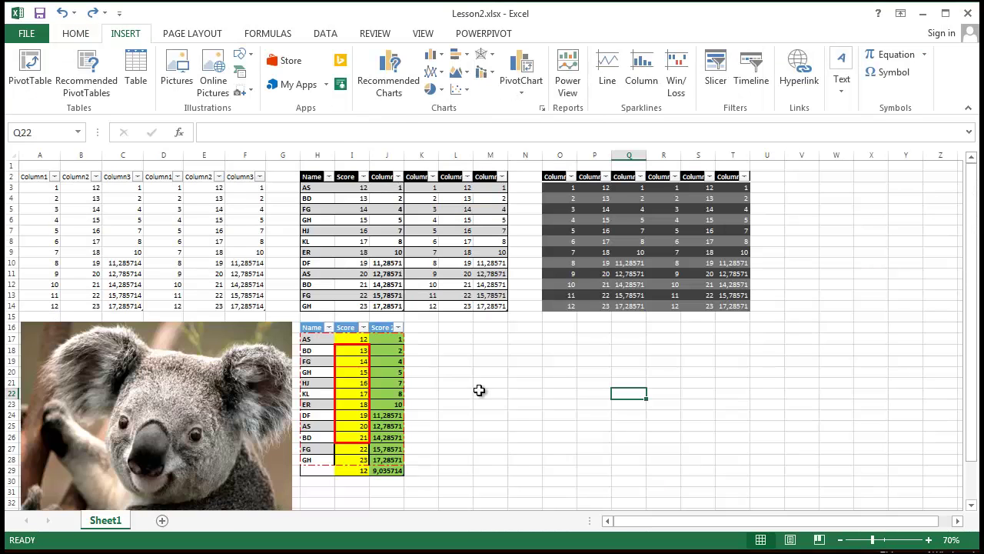
{"action": "left_click", "coordinate": [478, 383]}
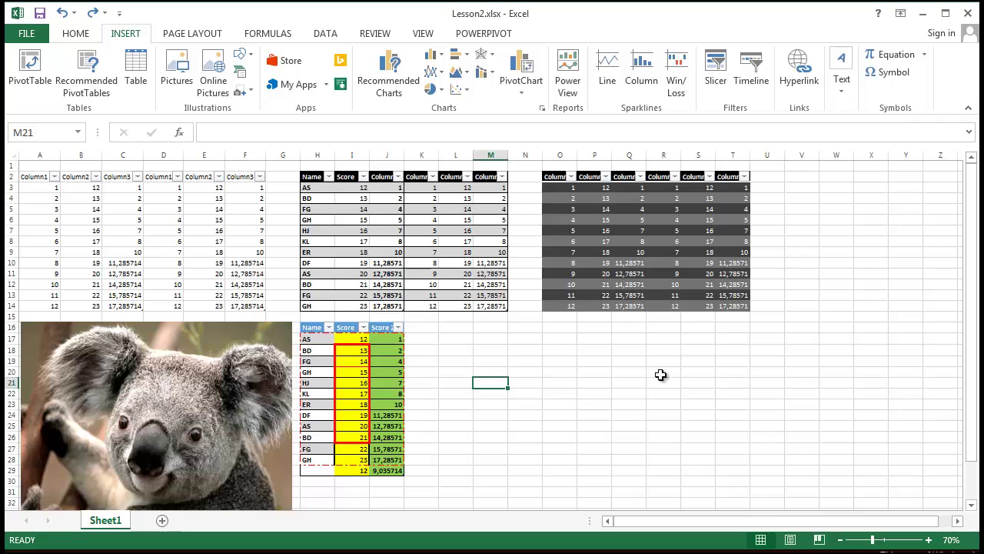
Draw a rectangle about 3.2 cm high and 3.7 cm wide to the right of the score table, around L18:M23.
{"action": "left_click", "coordinate": [249, 61]}
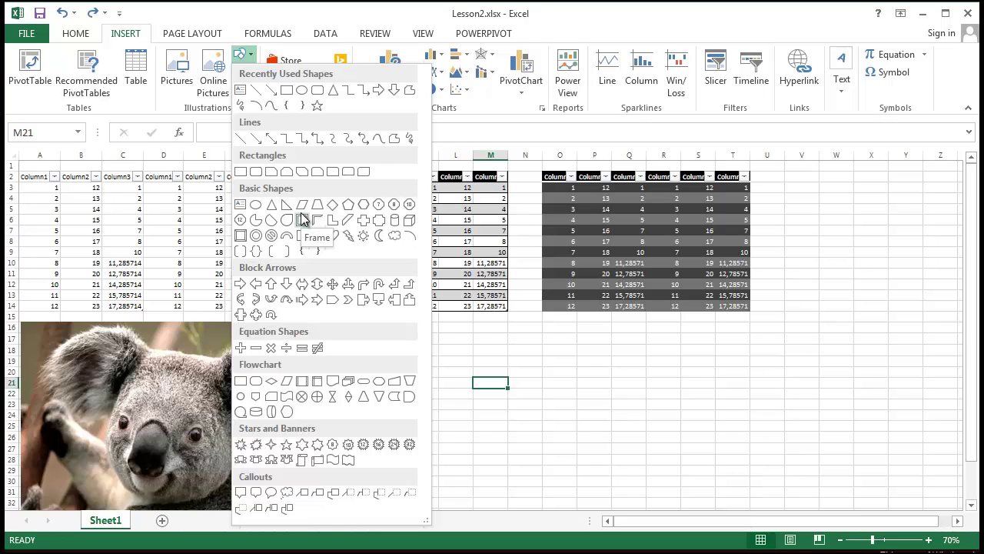
{"action": "left_click", "coordinate": [287, 91]}
{"action": "left_click_drag", "start_coordinate": [510, 372], "coordinate": [511, 396]}
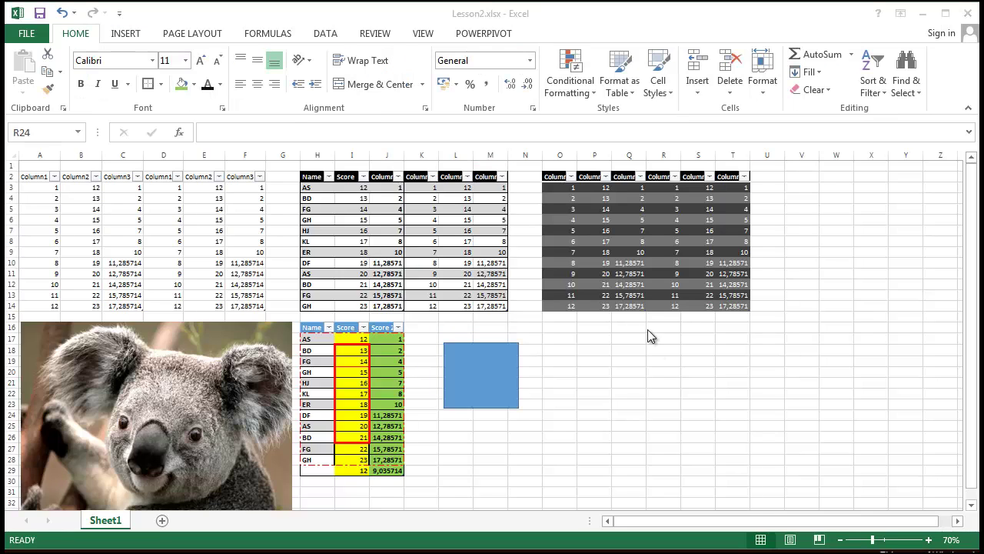
Fill the rectangle with the standard orange color and deselect it.
{"action": "left_click", "coordinate": [516, 368]}
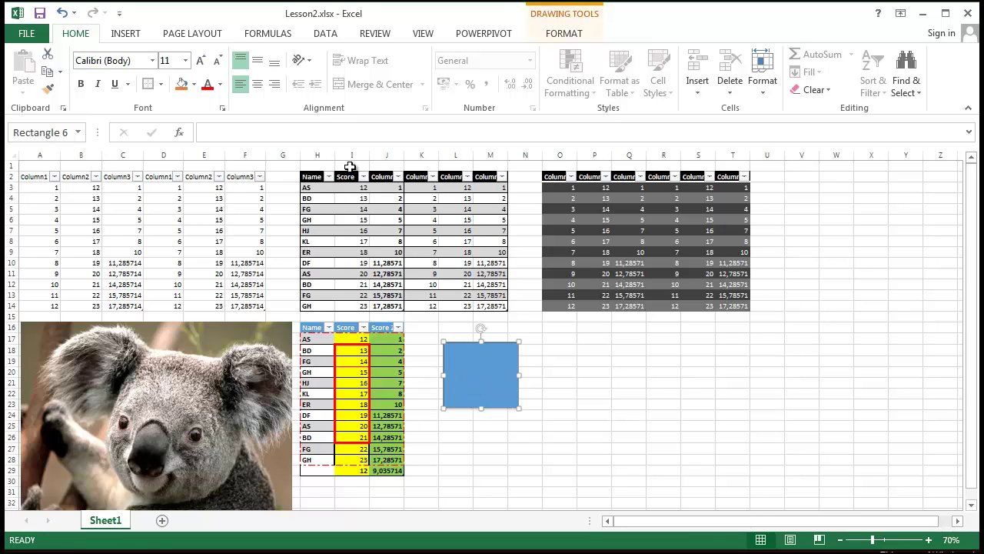
{"action": "left_click", "coordinate": [194, 86]}
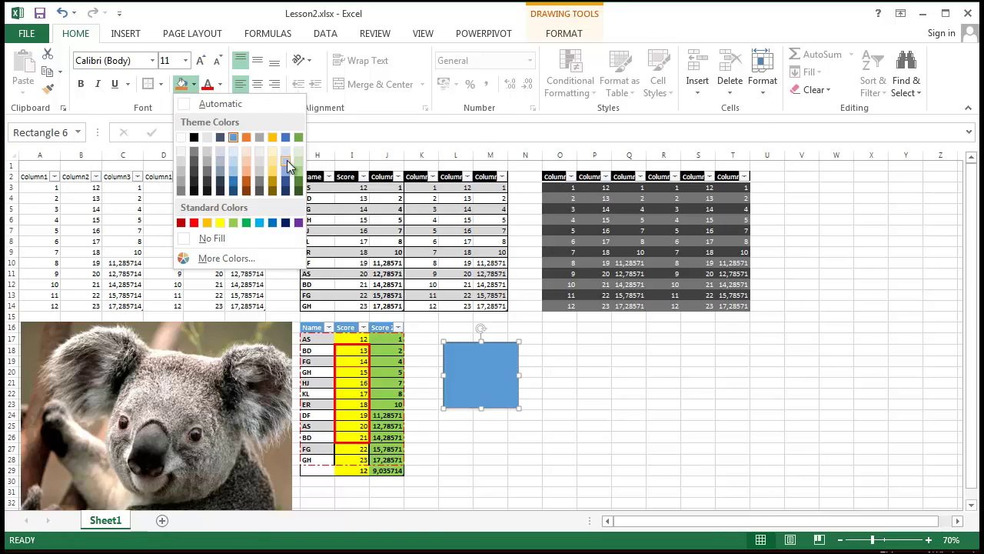
{"action": "left_click", "coordinate": [208, 223]}
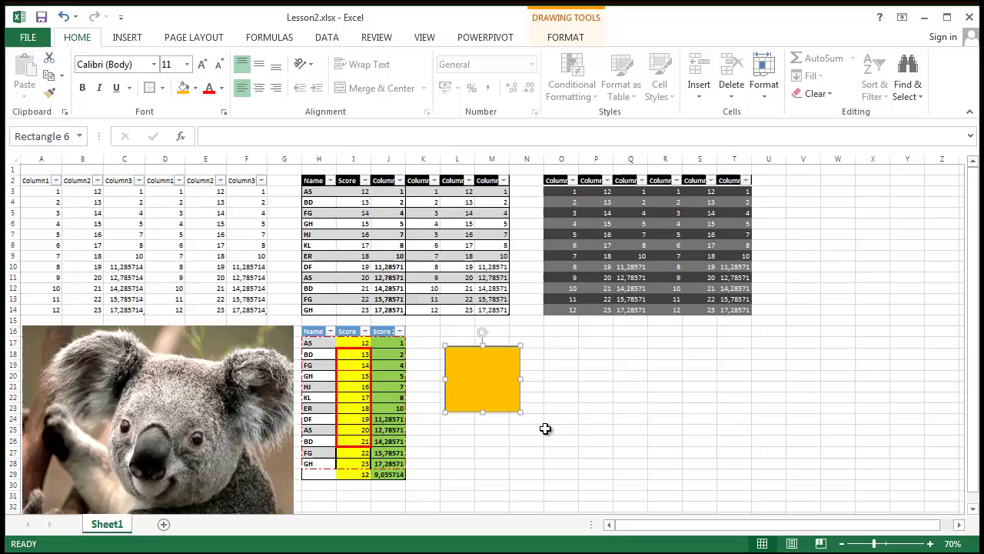
{"action": "left_click", "coordinate": [545, 428]}
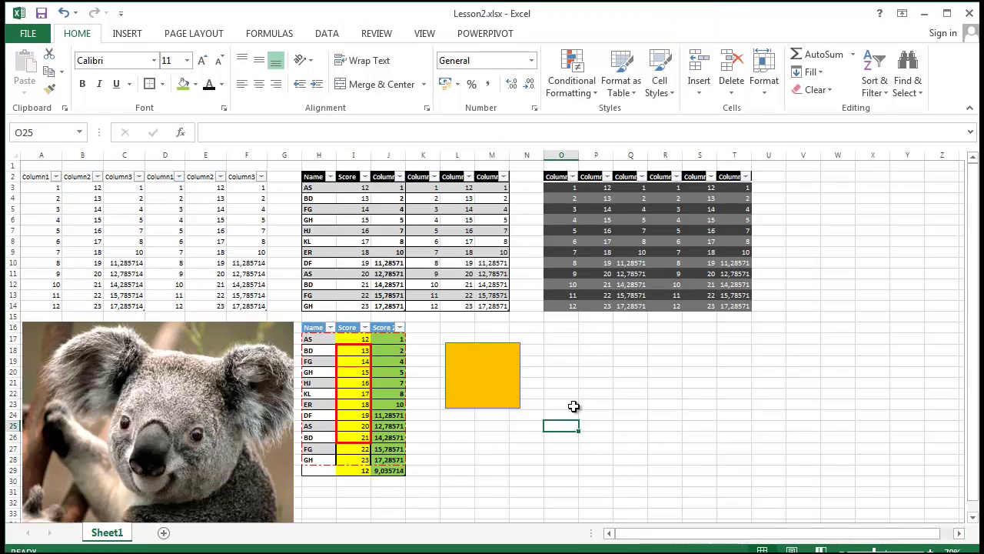
Move the orange rectangle farther from the score table, to around cells O20:P26.
{"action": "left_click", "coordinate": [505, 385]}
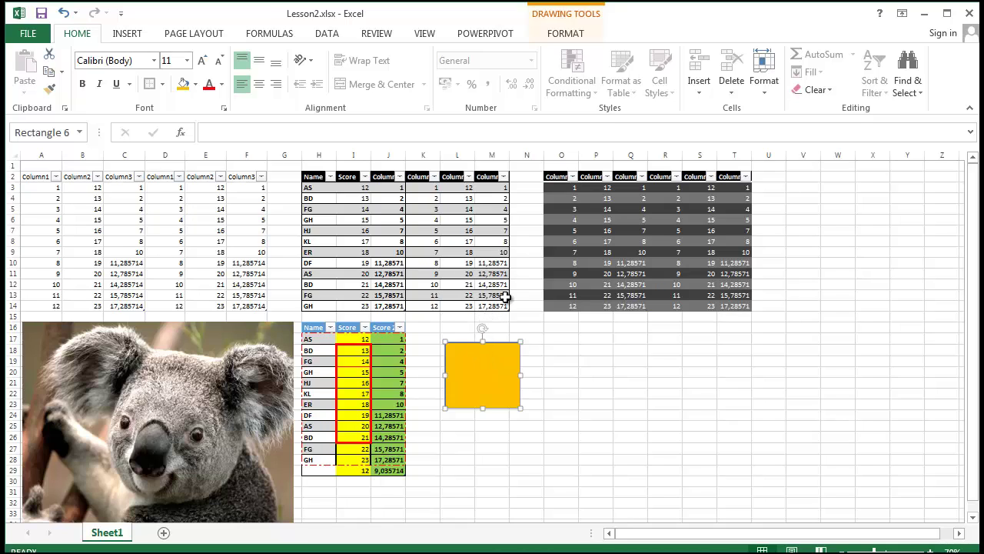
{"action": "left_click_drag", "start_coordinate": [502, 365], "coordinate": [592, 389]}
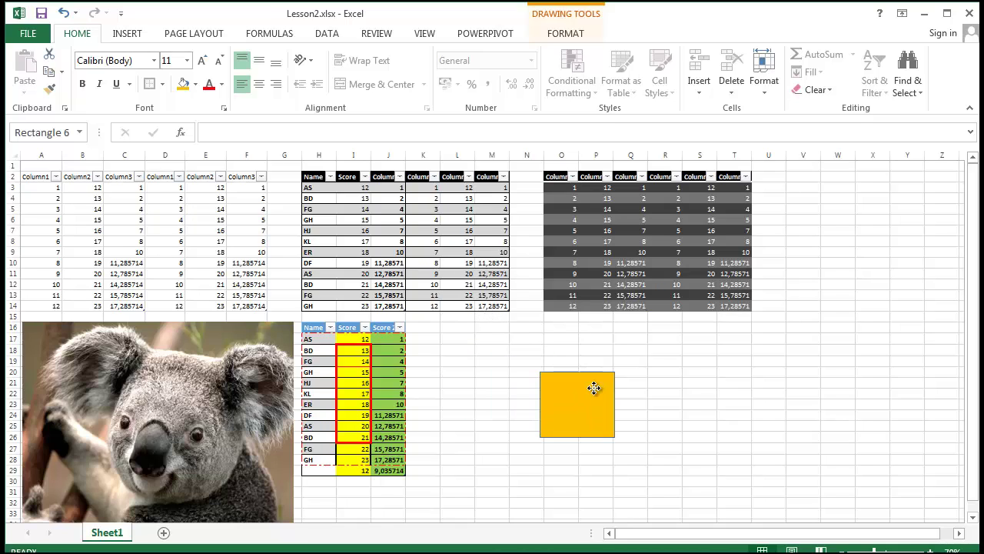
{"action": "left_click", "coordinate": [527, 437]}
Compare the contextual formatting tools offered for the orange rectangle with the table design options offered for score cell I20.
{"action": "left_click", "coordinate": [598, 394]}
{"action": "double_click", "coordinate": [598, 392]}
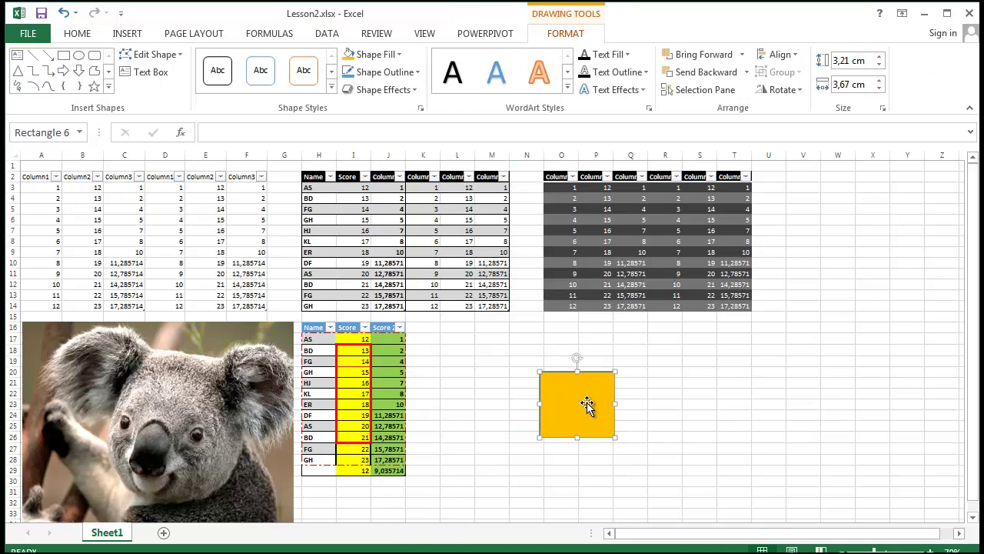
{"action": "left_click", "coordinate": [870, 383]}
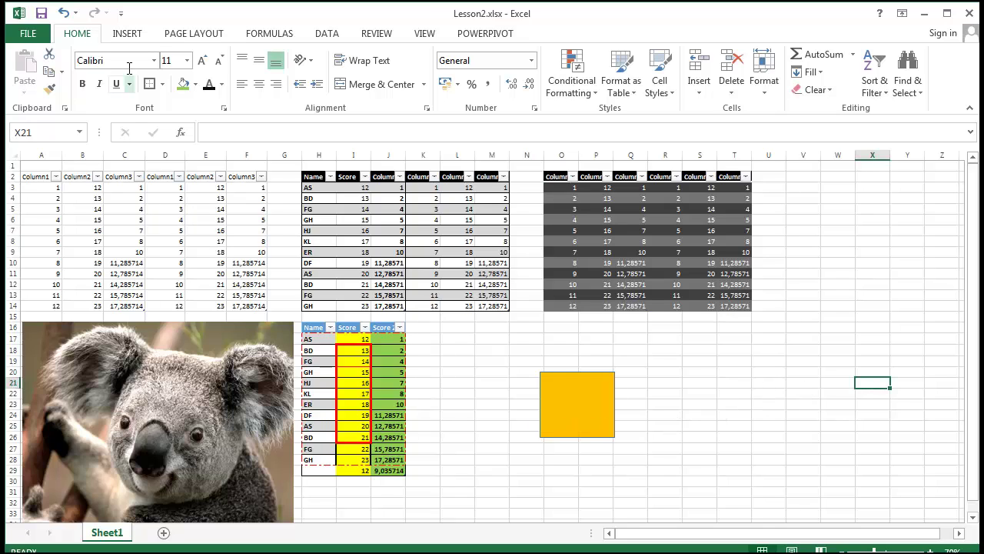
{"action": "left_click", "coordinate": [585, 409]}
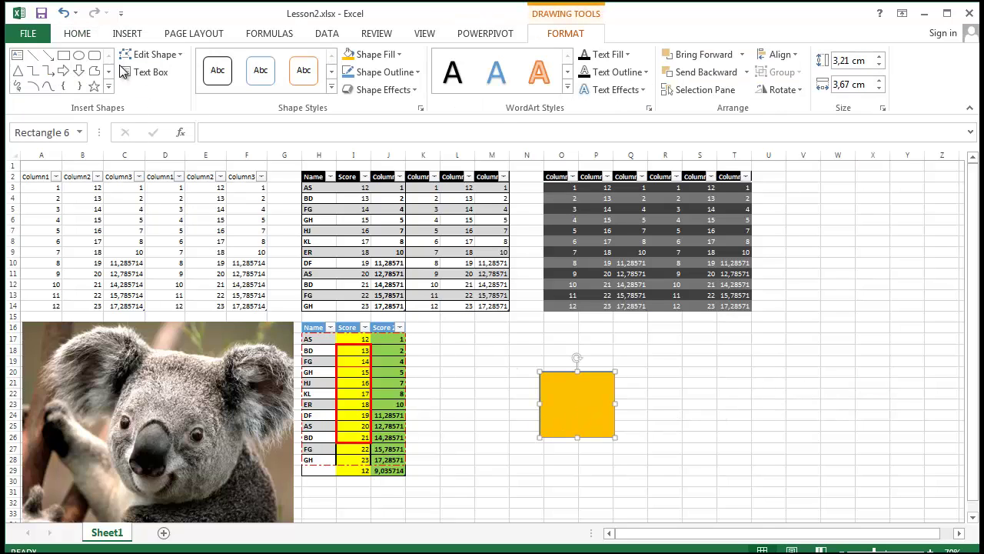
{"action": "left_click", "coordinate": [89, 35]}
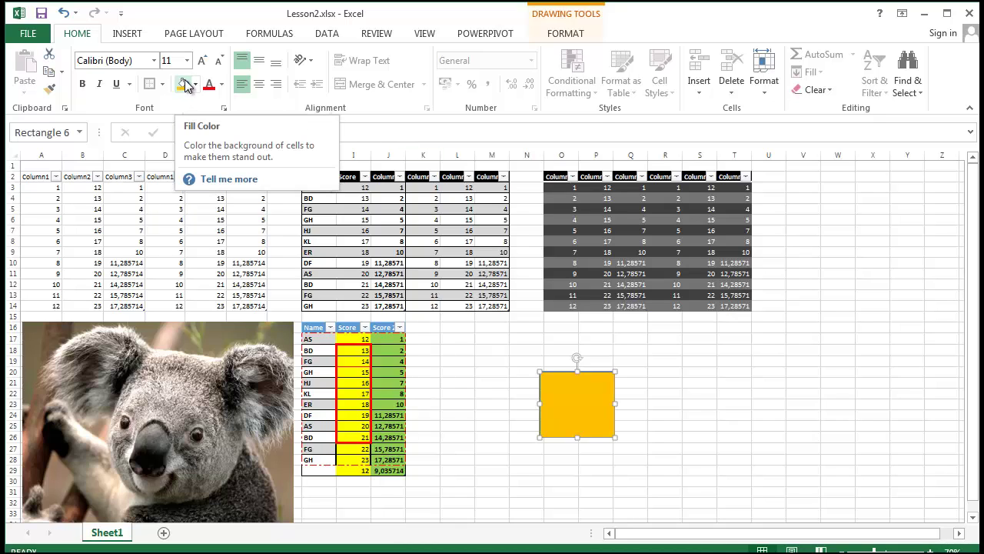
{"action": "left_click", "coordinate": [573, 38]}
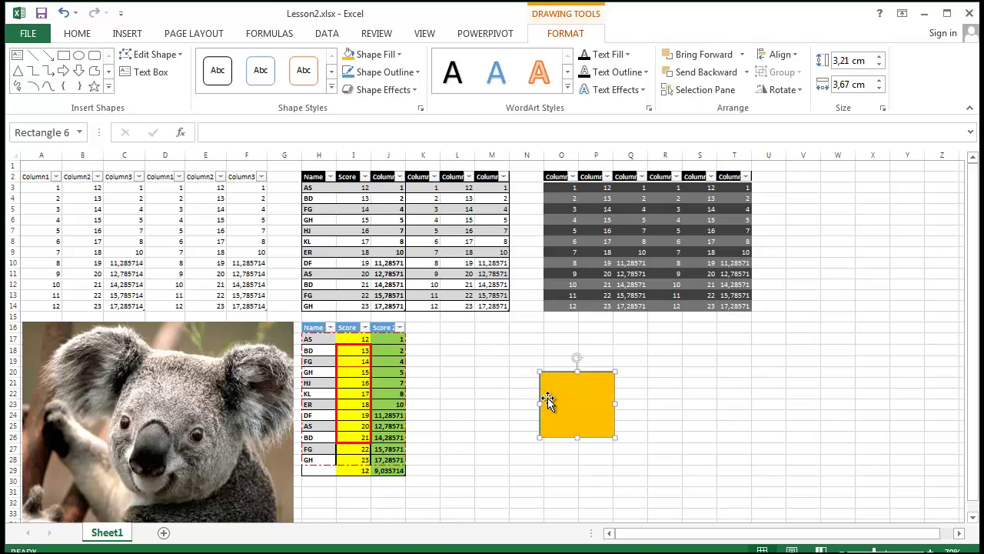
{"action": "left_click", "coordinate": [351, 372]}
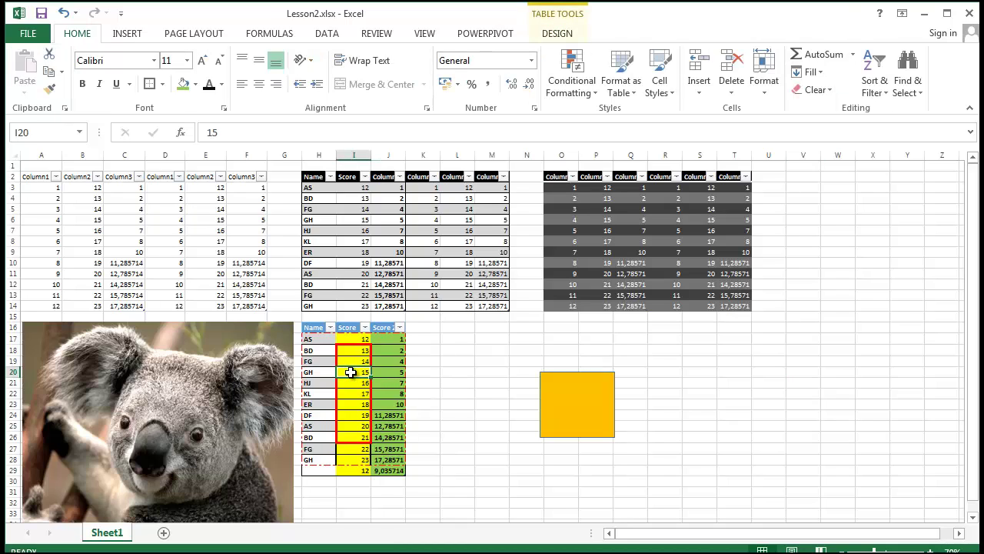
{"action": "left_click", "coordinate": [557, 34]}
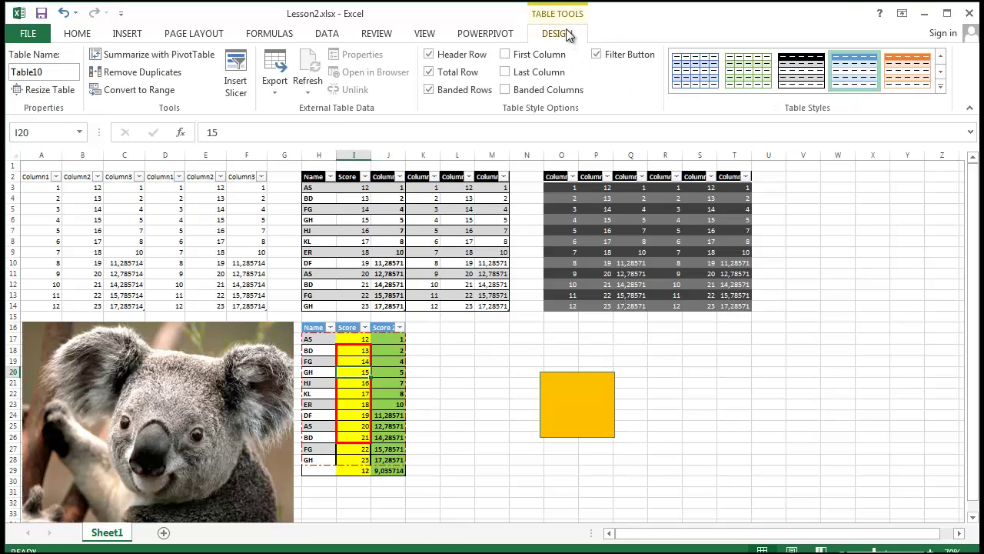
Set the orange rectangle's height and width to 3 cm each.
{"action": "left_click", "coordinate": [586, 405]}
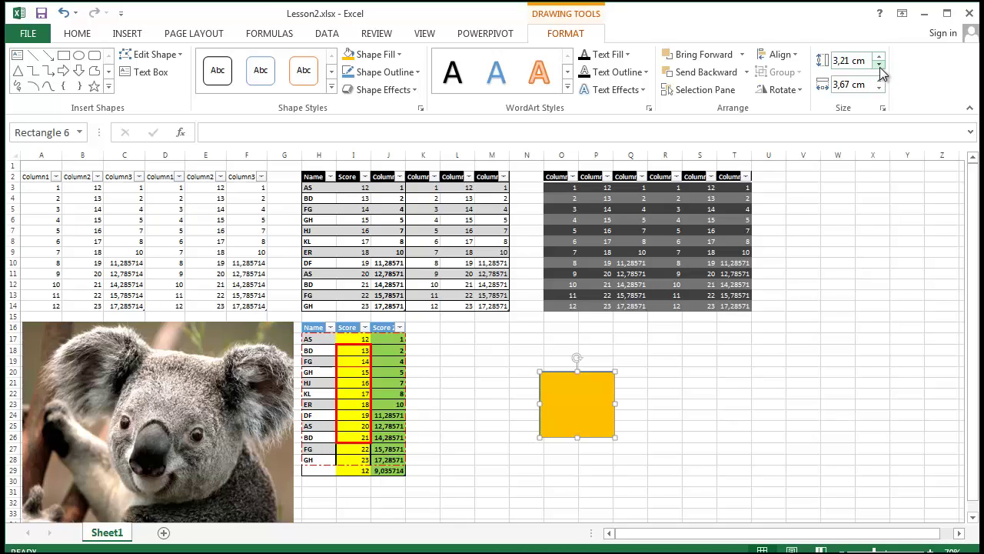
{"action": "left_click", "coordinate": [854, 61]}
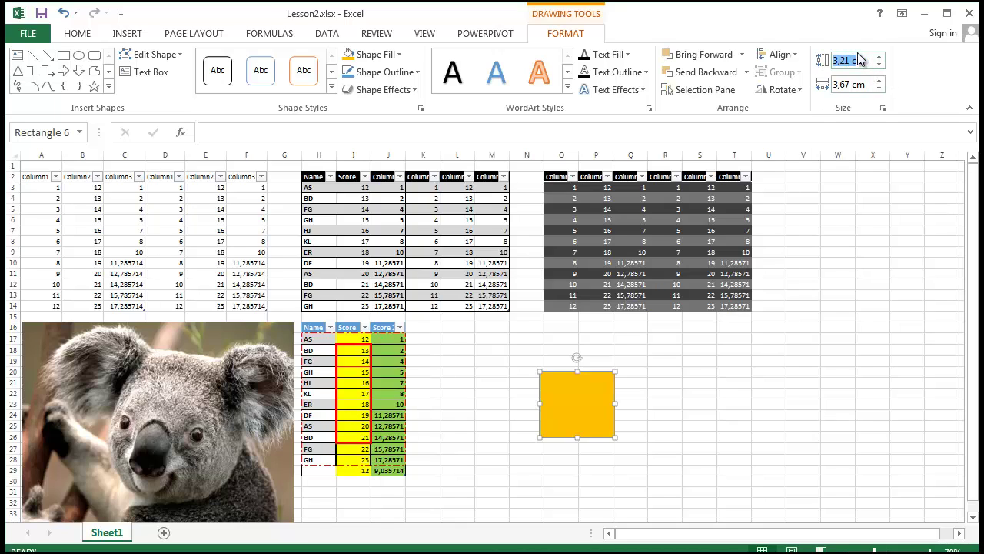
{"action": "double_click", "coordinate": [852, 61]}
{"action": "type", "text": "3"}
{"action": "left_click", "coordinate": [857, 85]}
{"action": "left_click_drag", "start_coordinate": [850, 84], "coordinate": [829, 83]}
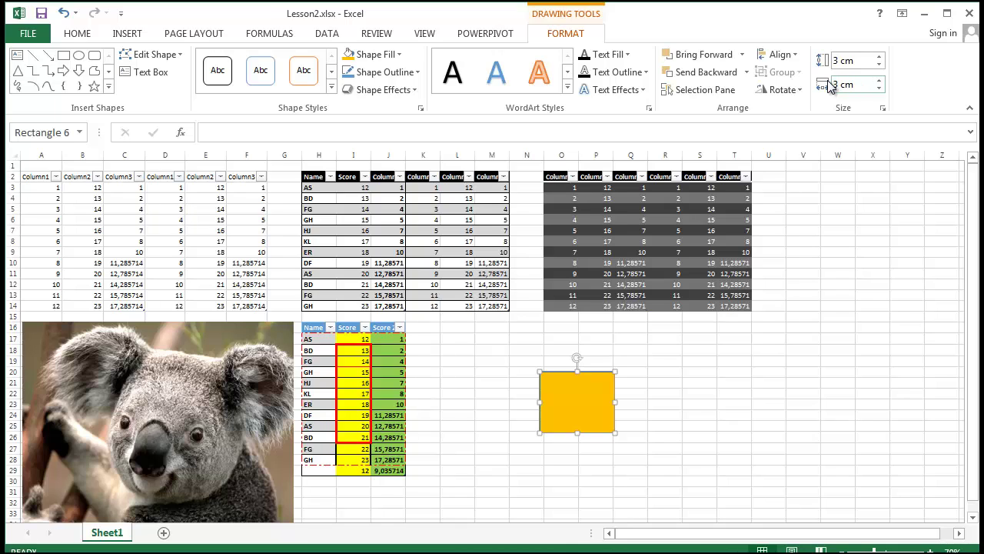
{"action": "type", "text": "3"}
{"action": "key", "text": "Return"}
{"action": "left_click", "coordinate": [726, 413]}
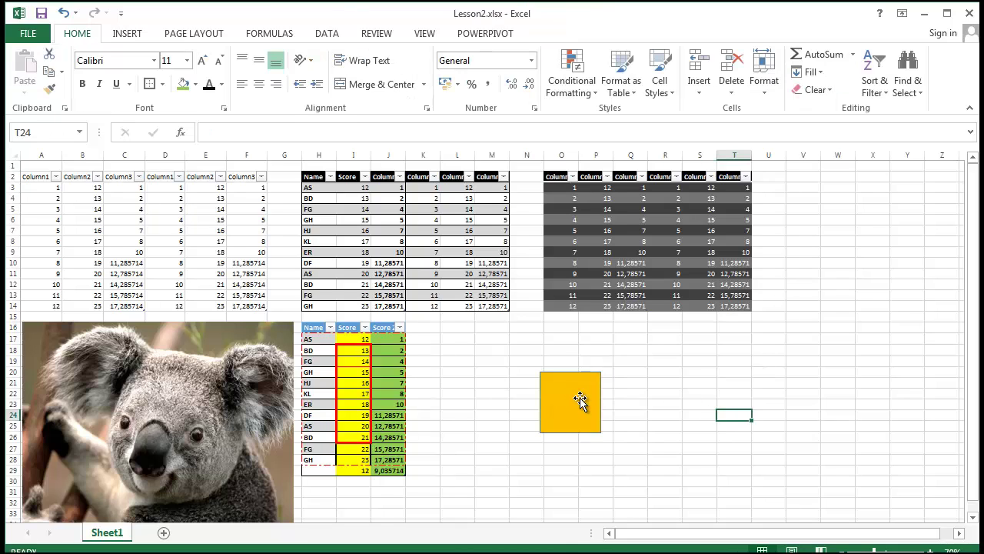
Move the orange square up to around N17:O22 and apply the preset shape style with white fill and black outline.
{"action": "left_click", "coordinate": [576, 404]}
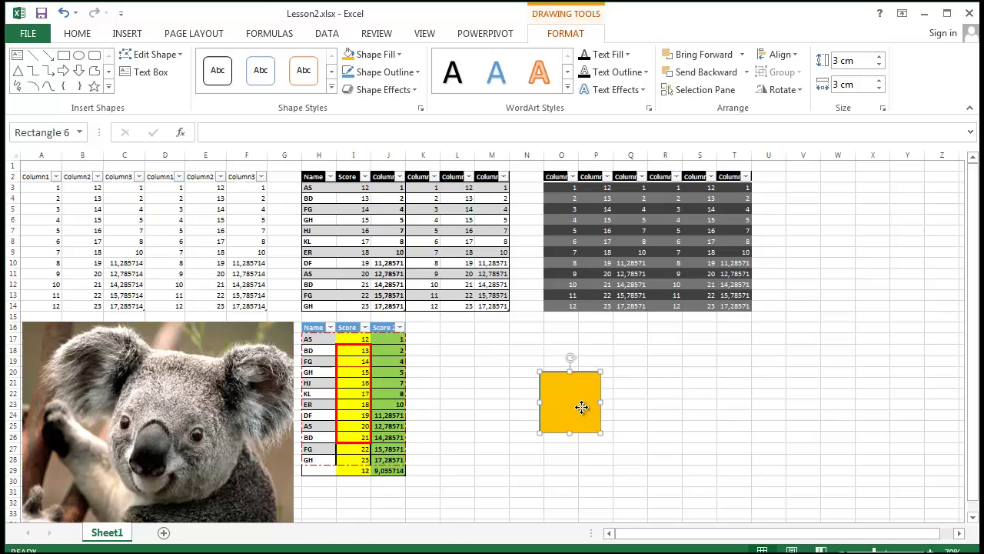
{"action": "left_click_drag", "start_coordinate": [581, 407], "coordinate": [567, 376]}
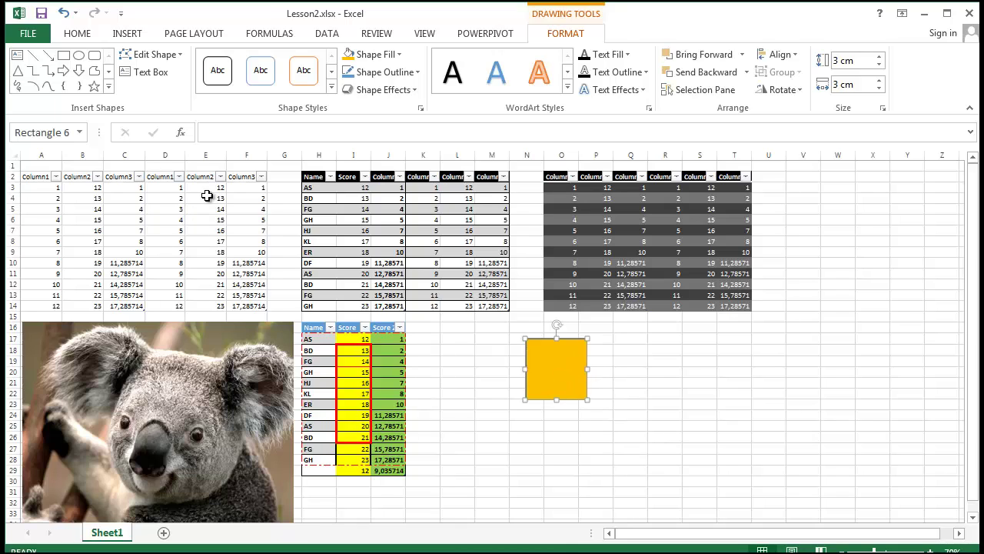
{"action": "left_click", "coordinate": [332, 87]}
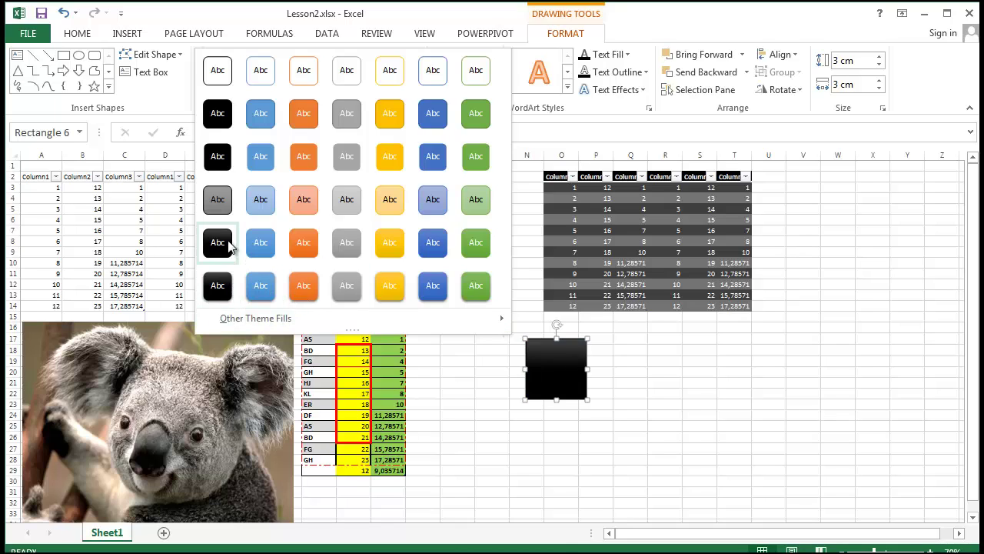
{"action": "left_click", "coordinate": [219, 84]}
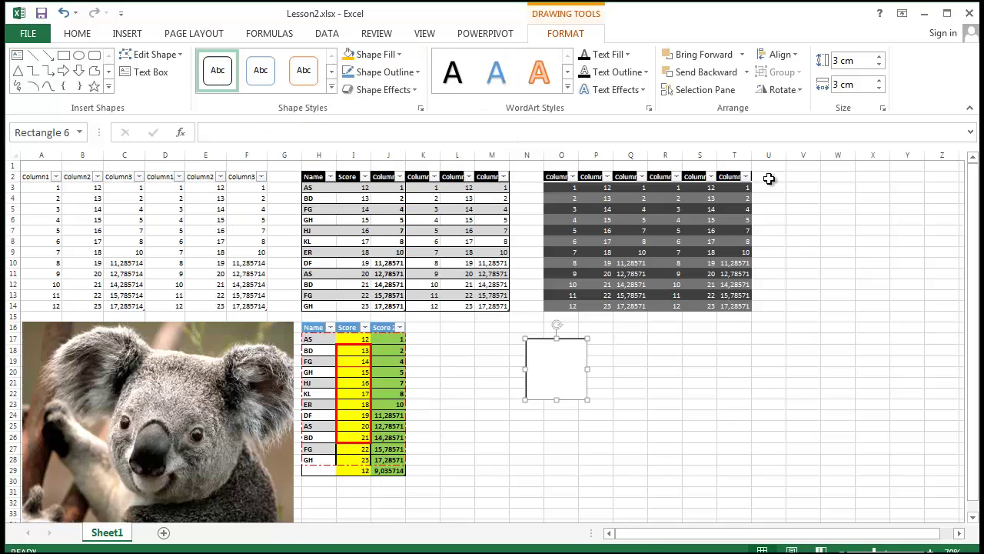
Move the white square closer to the score table, over cells L18:M23, and deselect it.
{"action": "left_click", "coordinate": [780, 491]}
{"action": "left_click_drag", "start_coordinate": [567, 382], "coordinate": [488, 382]}
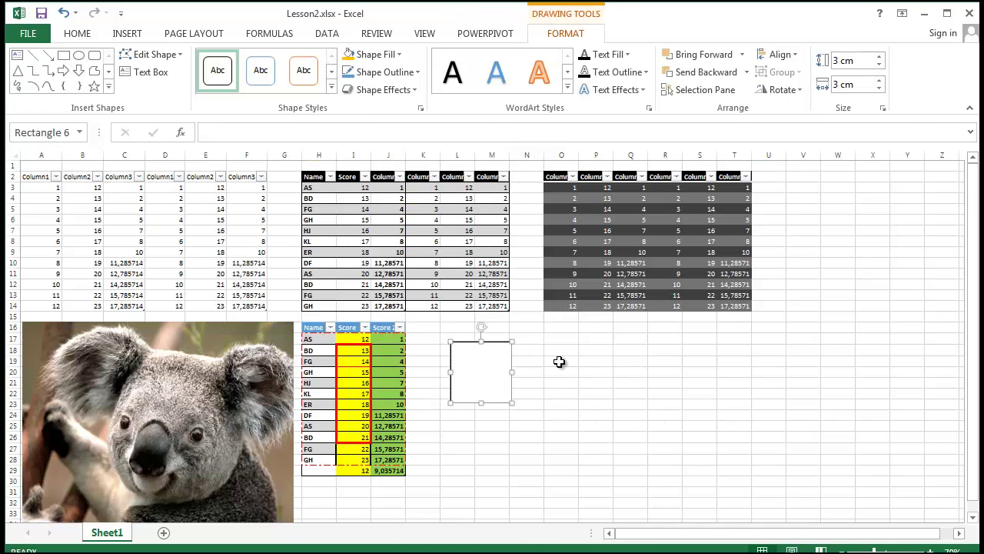
{"action": "left_click", "coordinate": [561, 362]}
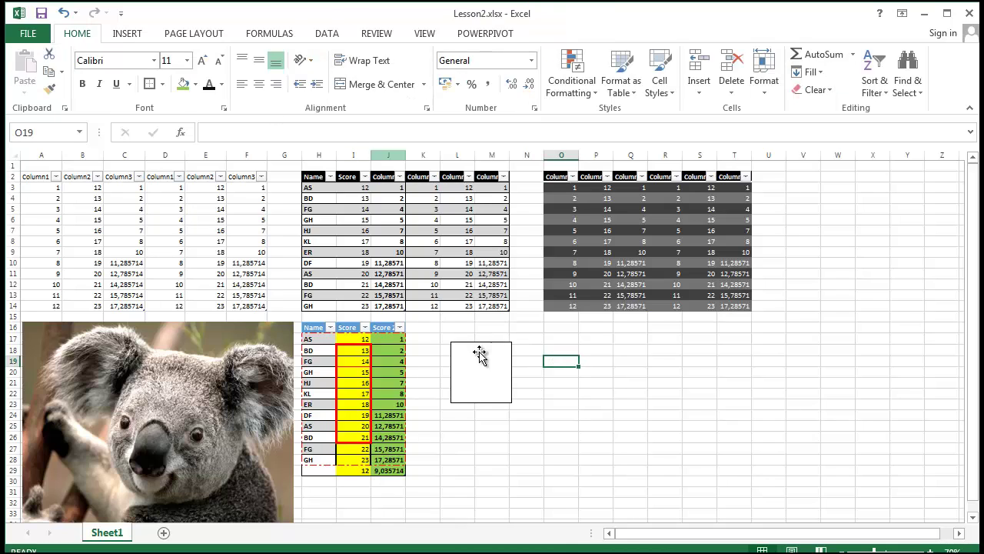
Draw a 5-point star about 4.5 cm high and 4.8 cm wide beside the square and move it up just below the dark table.
{"action": "left_click", "coordinate": [511, 361]}
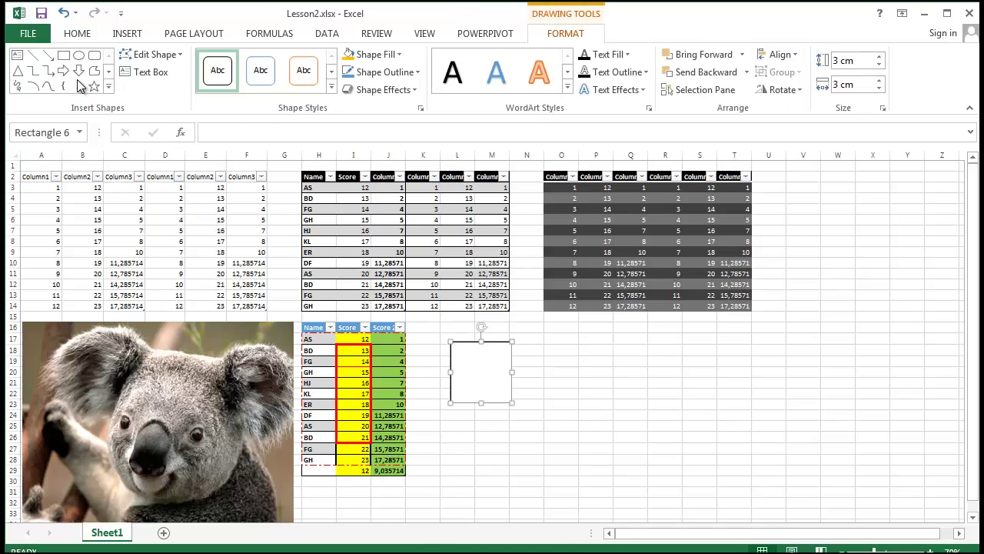
{"action": "left_click", "coordinate": [109, 86]}
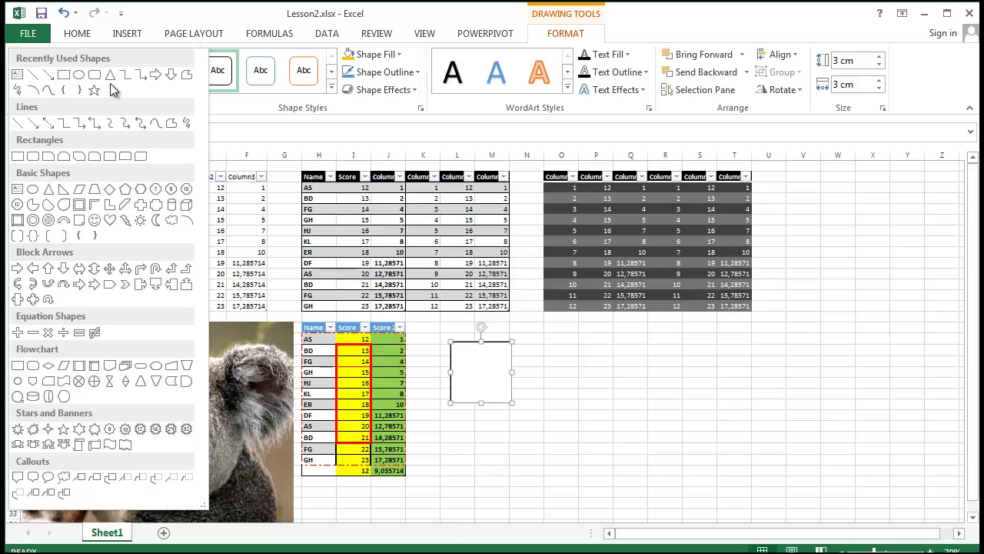
{"action": "left_click", "coordinate": [94, 90]}
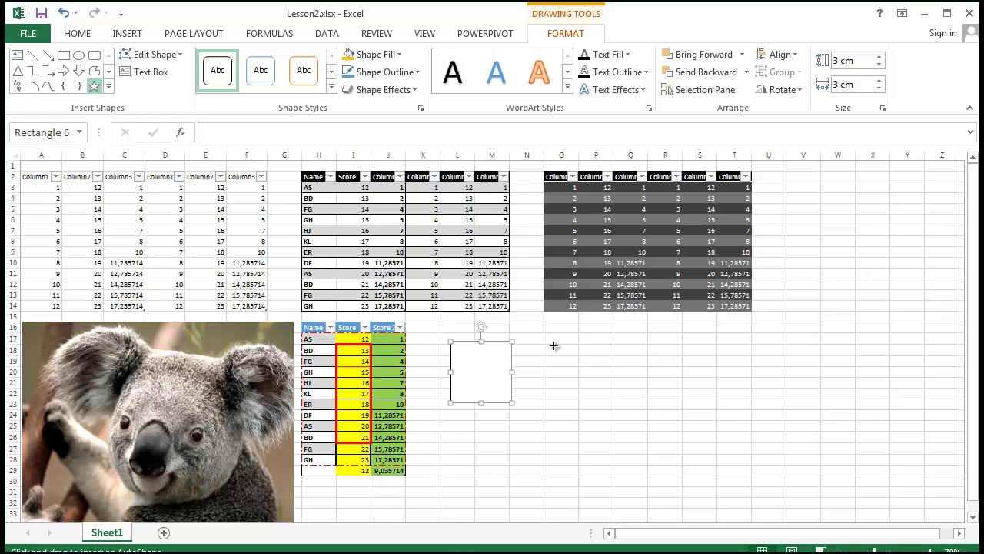
{"action": "mouse_move", "coordinate": [554, 346]}
{"action": "left_mouse_down"}
{"action": "mouse_move", "coordinate": [648, 402]}
{"action": "mouse_move", "coordinate": [646, 439]}
{"action": "mouse_move", "coordinate": [652, 433]}
{"action": "left_mouse_up"}
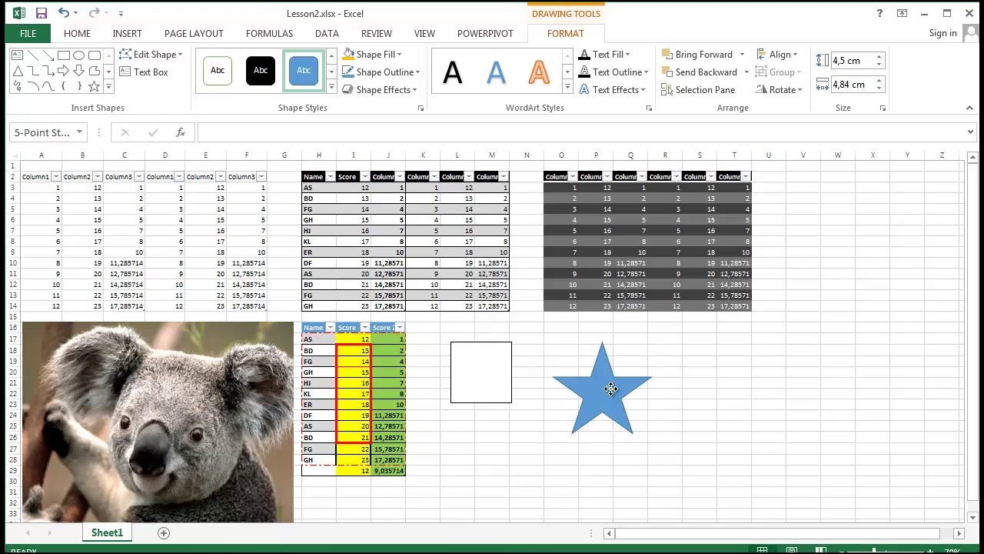
{"action": "left_click_drag", "start_coordinate": [610, 388], "coordinate": [596, 367]}
Draw a smiley face about 3.5 cm high and 3.7 cm wide directly below the white square.
{"action": "left_click", "coordinate": [109, 87]}
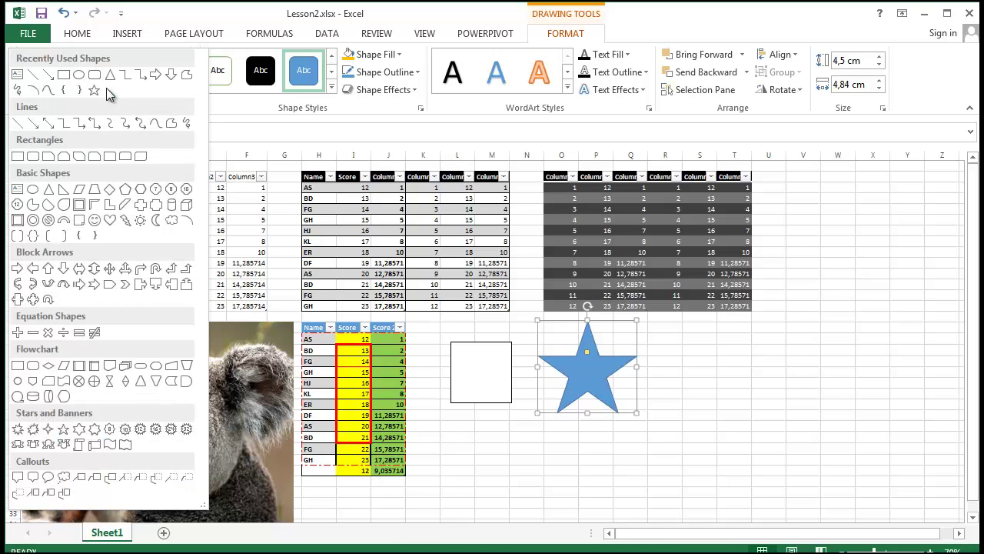
{"action": "left_click", "coordinate": [94, 220]}
{"action": "left_click_drag", "start_coordinate": [464, 424], "coordinate": [493, 466]}
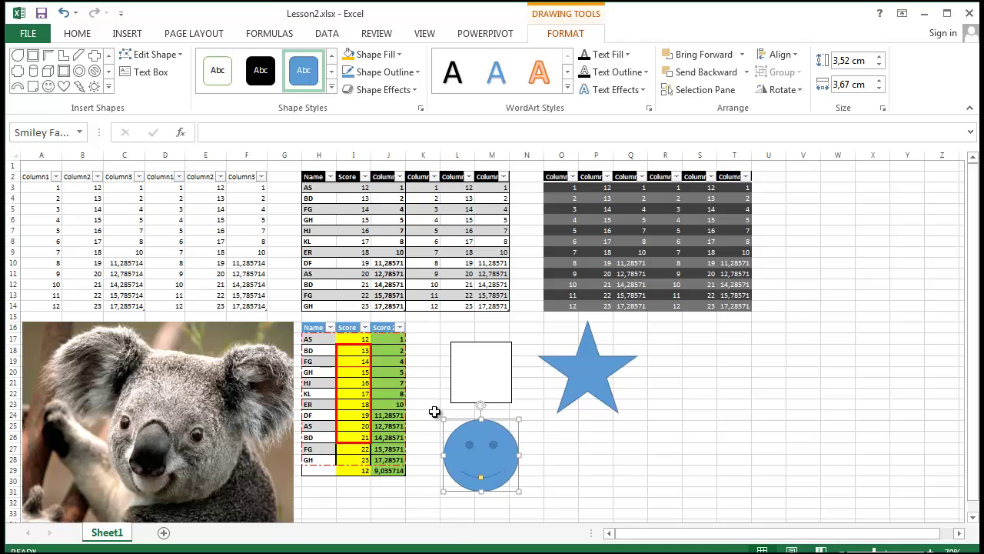
Draw a right block arrow about 2.7 cm high and 4 cm wide directly below the star, then deselect it.
{"action": "left_click", "coordinate": [109, 89]}
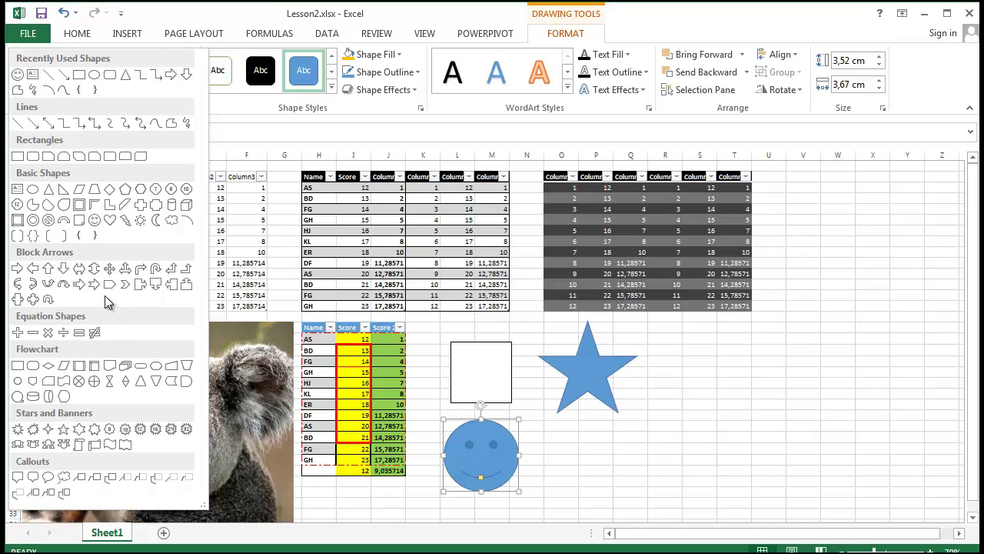
{"action": "left_click", "coordinate": [17, 268]}
{"action": "left_click_drag", "start_coordinate": [554, 432], "coordinate": [635, 489]}
{"action": "left_click", "coordinate": [686, 372]}
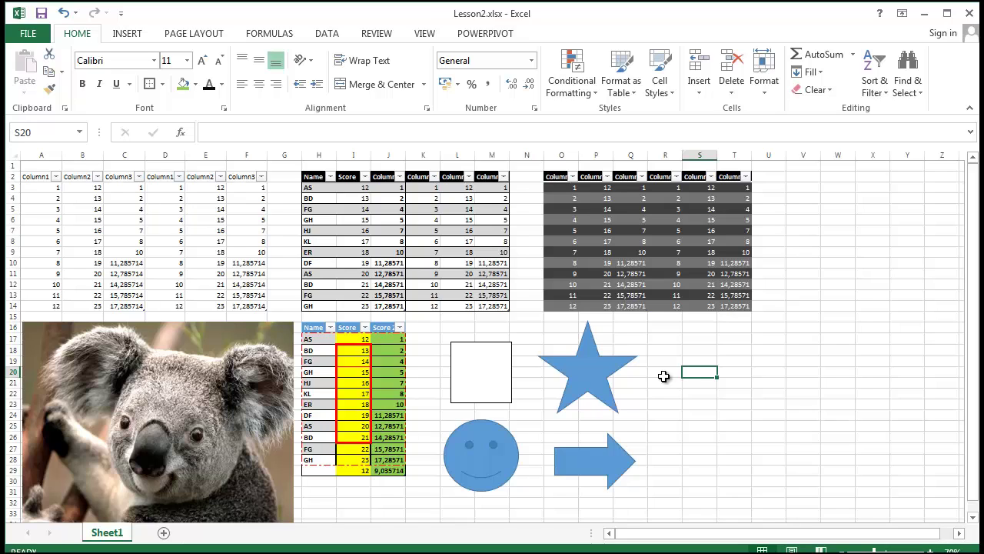
Apply the preset shape style with light gold fill and gold outline to the 5-point star.
{"action": "left_click", "coordinate": [610, 376]}
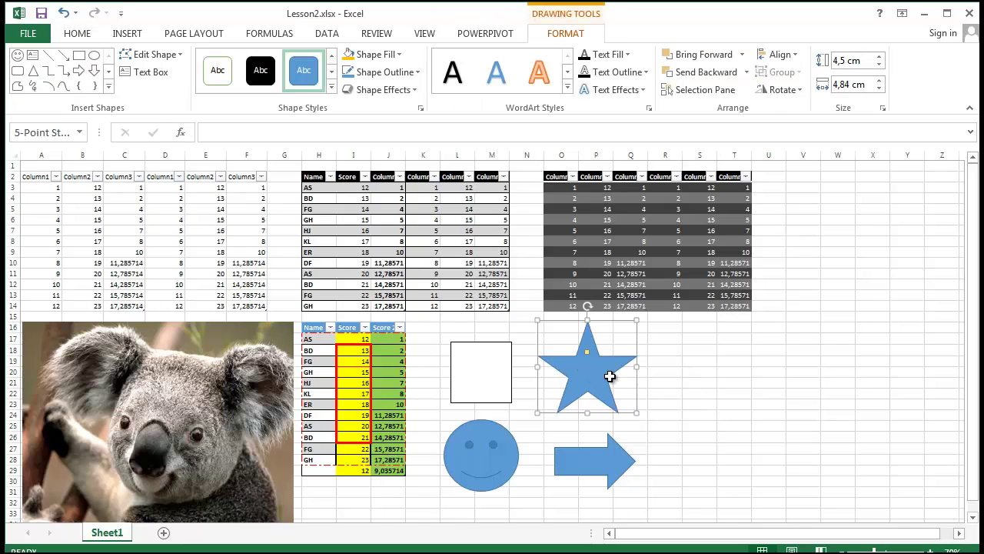
{"action": "left_click", "coordinate": [332, 90]}
{"action": "left_click", "coordinate": [396, 200]}
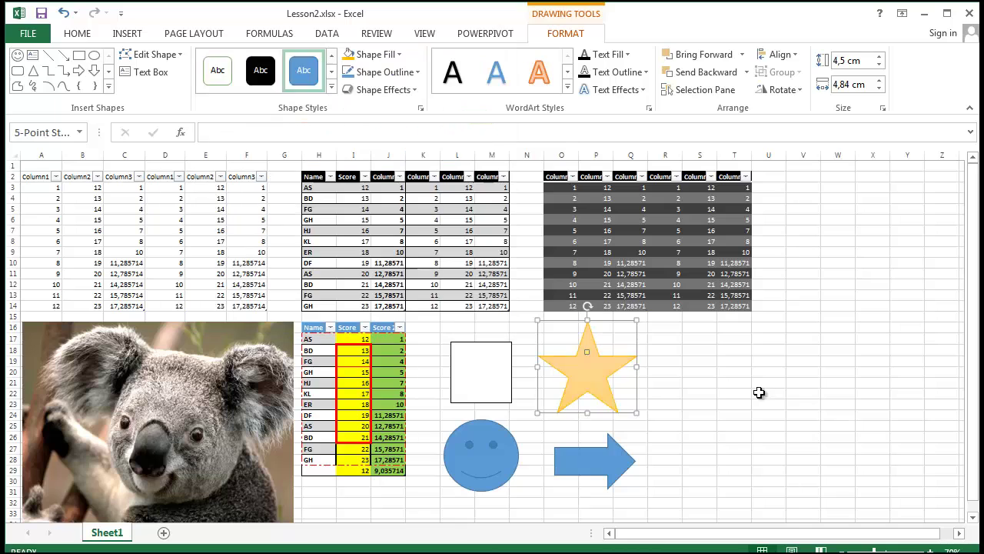
Apply the solid gold preset style from the last row of theme styles to the smiley face and deselect it.
{"action": "left_click", "coordinate": [461, 478]}
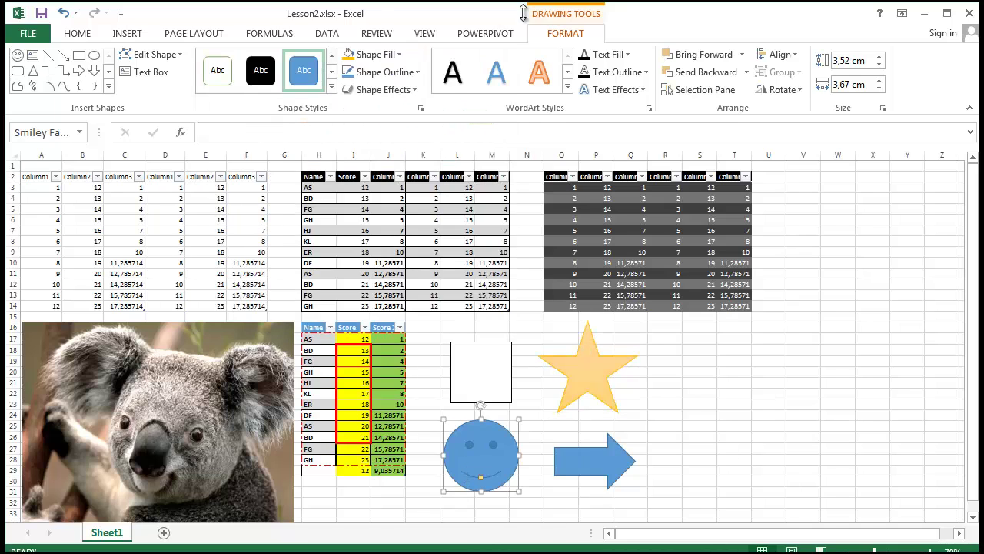
{"action": "left_click", "coordinate": [332, 90]}
{"action": "left_click", "coordinate": [390, 290]}
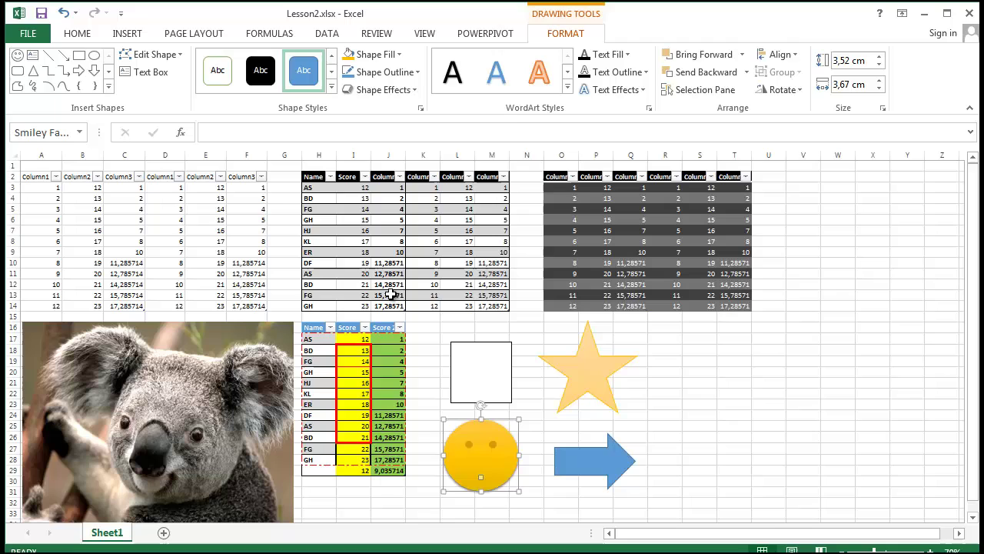
{"action": "left_click", "coordinate": [706, 474]}
Apply the blue gradient preset style from the fifth row of theme styles to the arrow and deselect it.
{"action": "left_click", "coordinate": [595, 463]}
{"action": "left_click", "coordinate": [331, 90]}
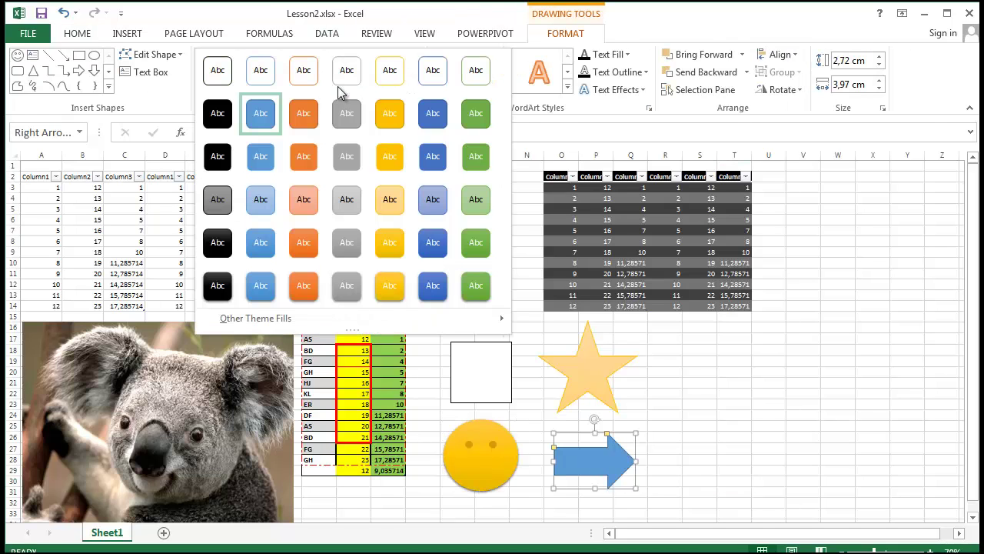
{"action": "left_click", "coordinate": [261, 246]}
{"action": "left_click", "coordinate": [768, 403]}
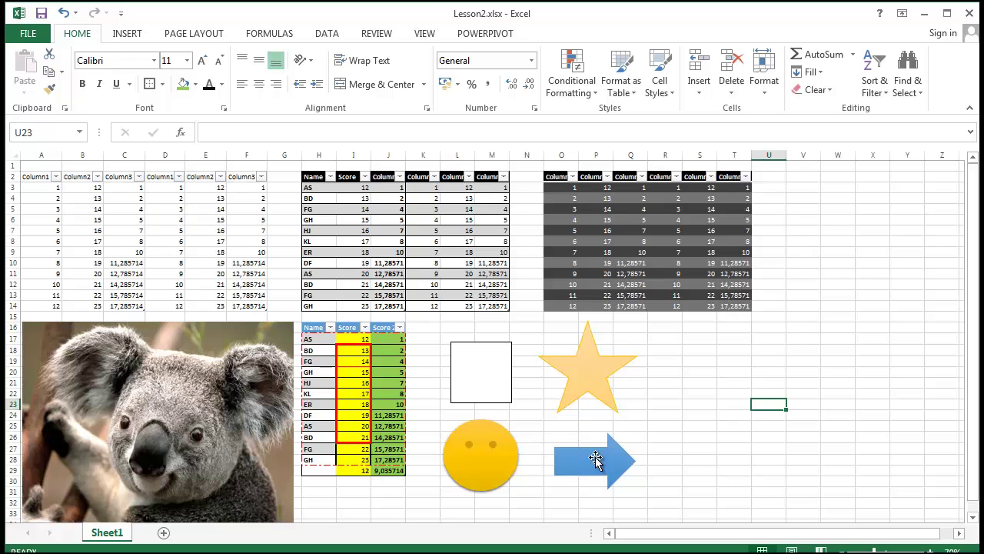
{"action": "left_click", "coordinate": [589, 389]}
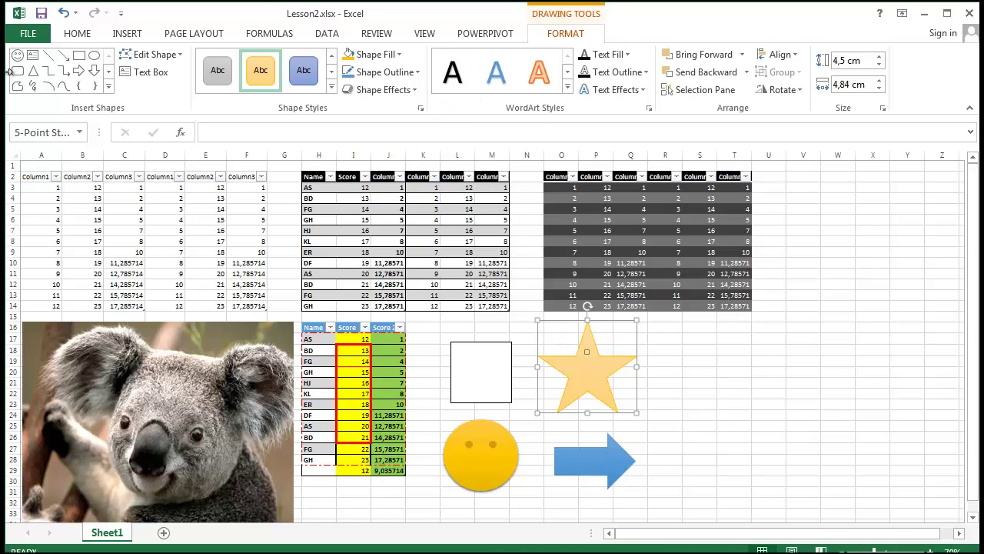
{"action": "left_click", "coordinate": [123, 36]}
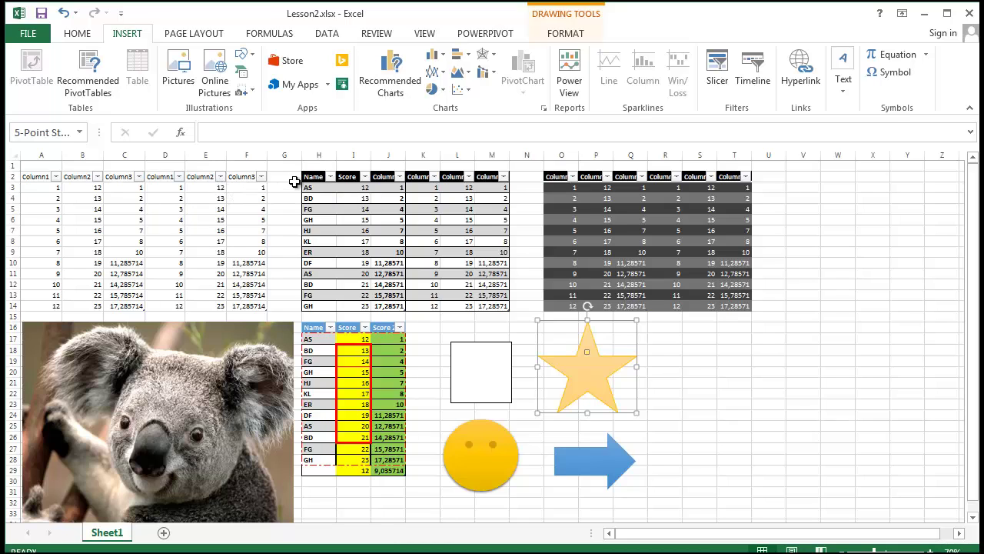
{"action": "left_click", "coordinate": [252, 58]}
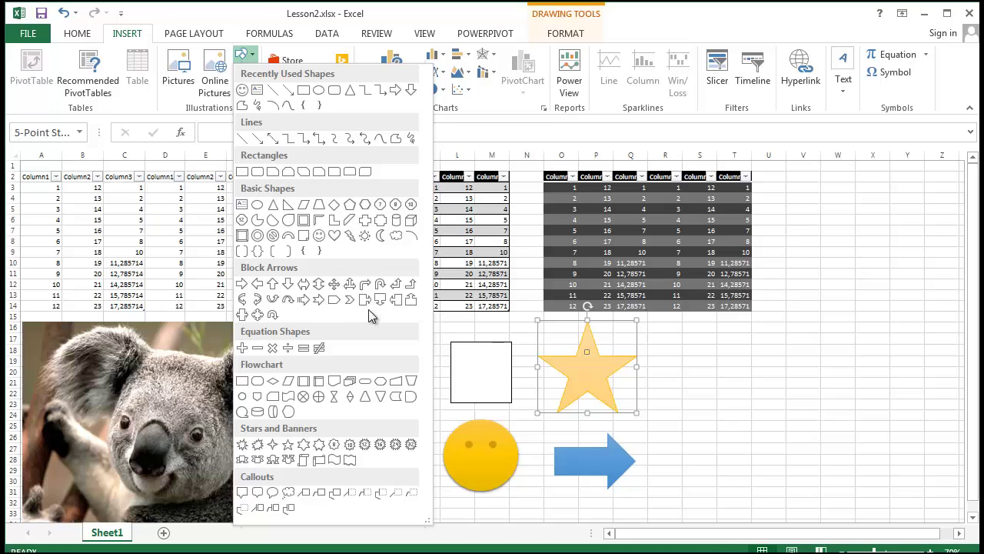
{"action": "left_click", "coordinate": [318, 347]}
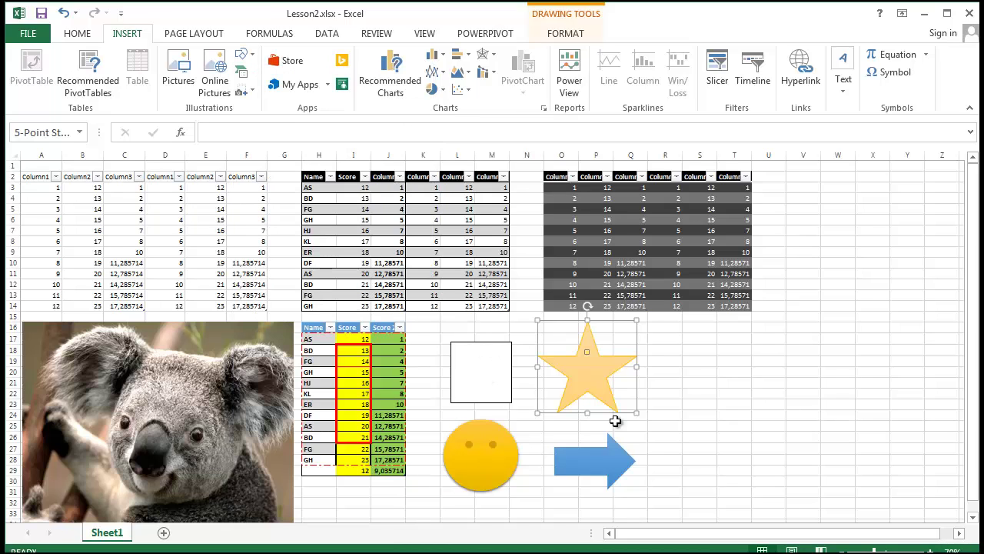
{"action": "left_click", "coordinate": [712, 429]}
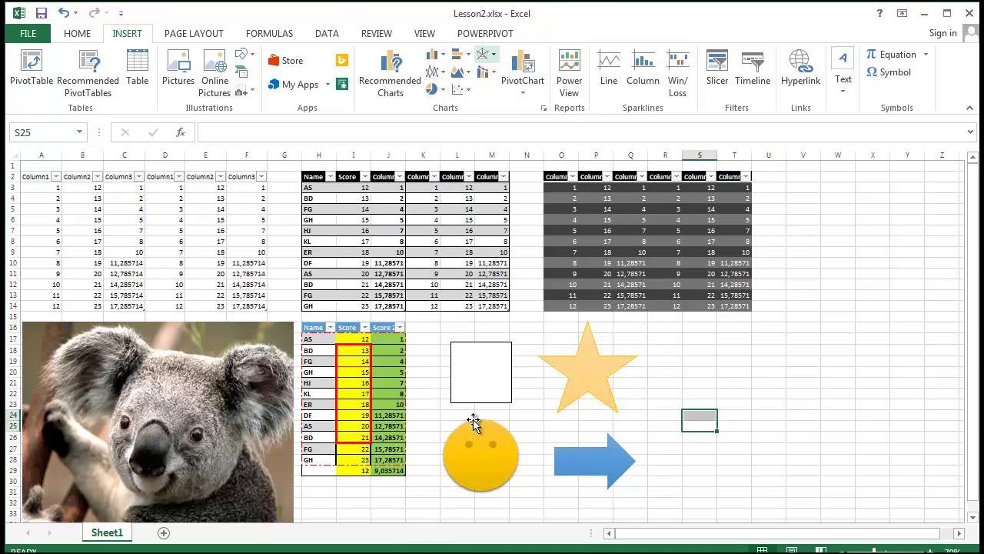
Move the white square slightly up and towards the score table, keeping its current preset shape style.
{"action": "mouse_move", "coordinate": [466, 376]}
{"action": "left_mouse_down"}
{"action": "mouse_move", "coordinate": [467, 400]}
{"action": "mouse_move", "coordinate": [496, 383]}
{"action": "left_mouse_up"}
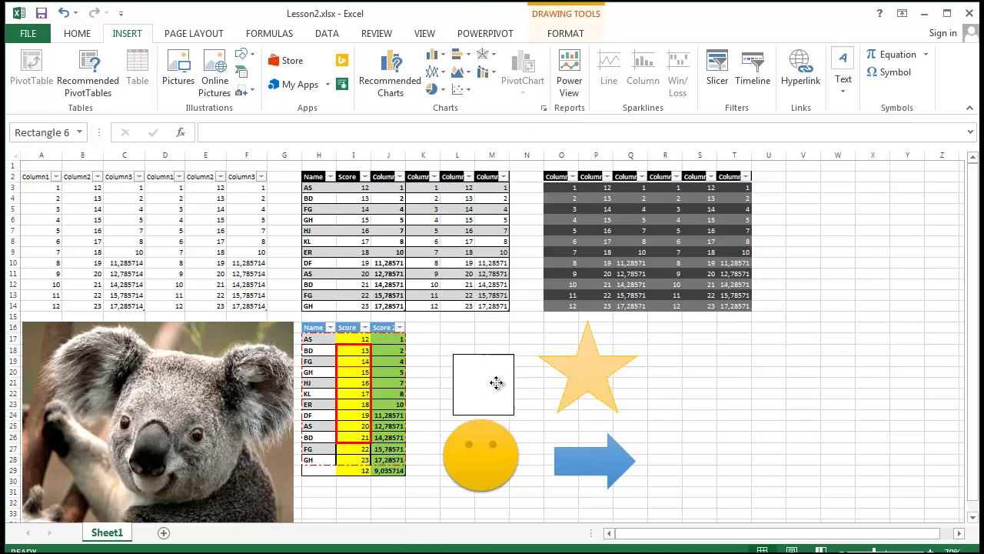
{"action": "left_click", "coordinate": [559, 34]}
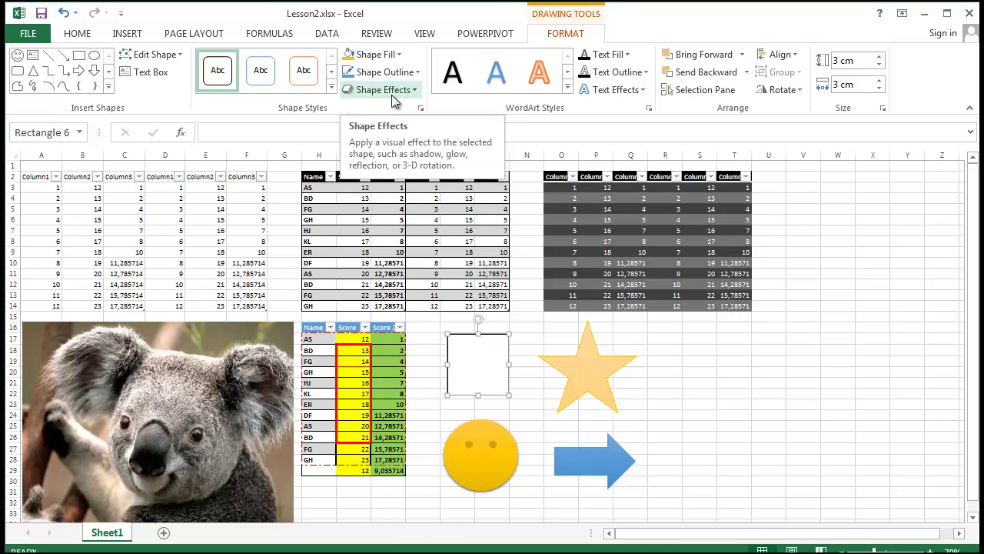
{"action": "left_click", "coordinate": [333, 87]}
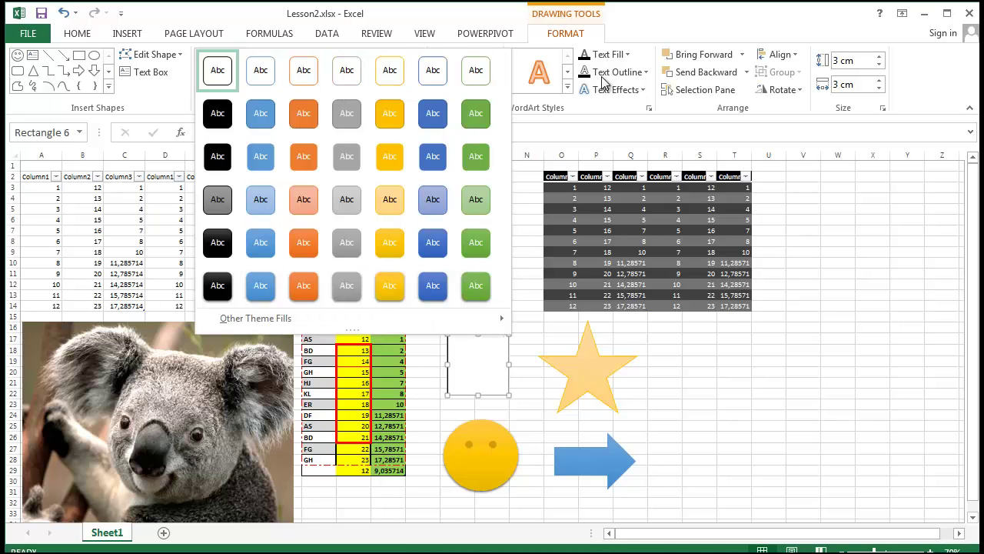
{"action": "left_click", "coordinate": [710, 440]}
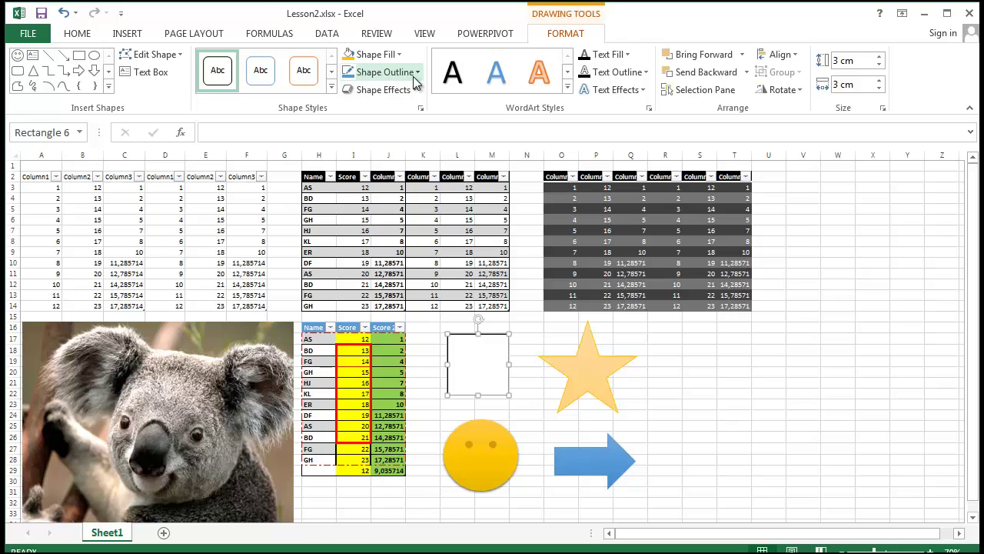
Set the white square's outline weight to 6 pt.
{"action": "left_click", "coordinate": [416, 76]}
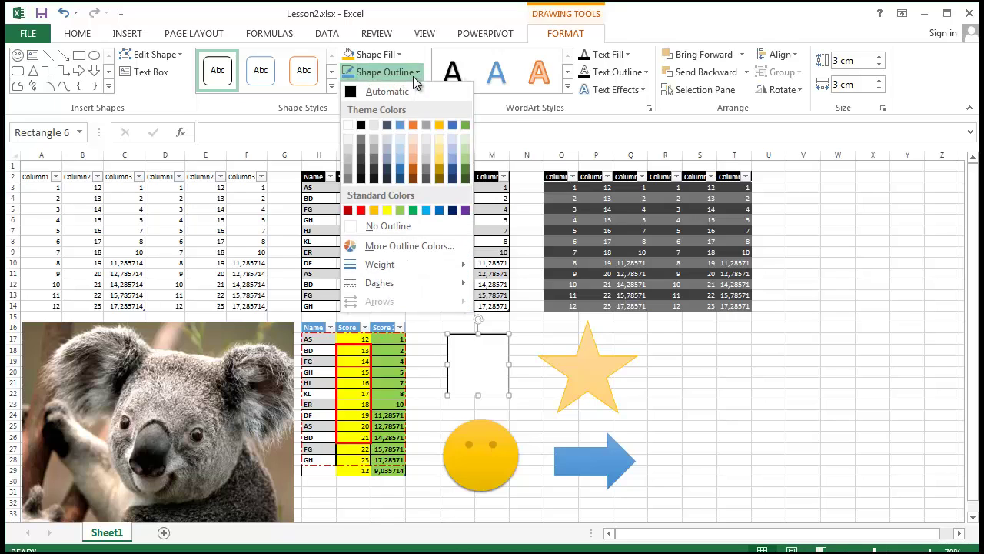
{"action": "mouse_move", "coordinate": [391, 264]}
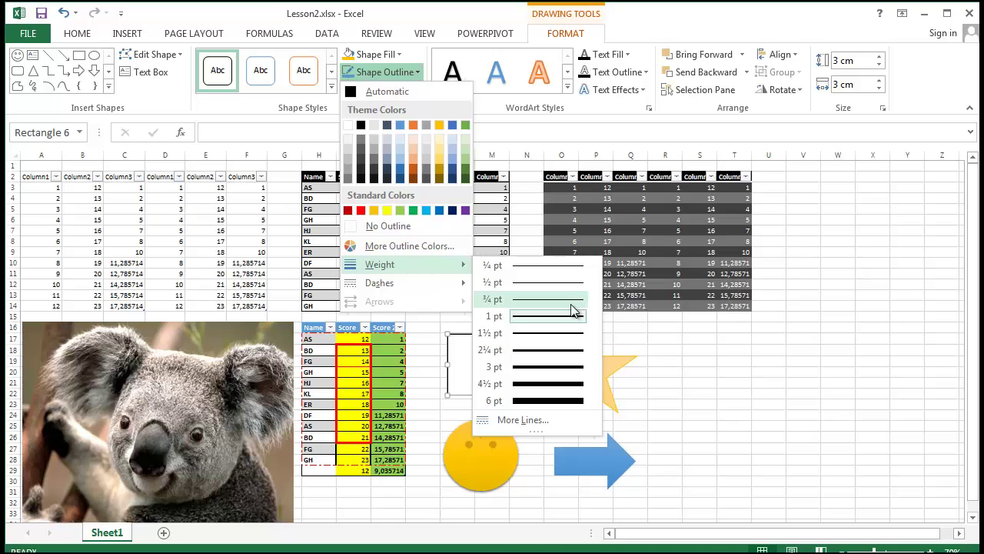
{"action": "left_click", "coordinate": [564, 399]}
{"action": "left_click", "coordinate": [737, 433]}
{"action": "left_click", "coordinate": [473, 376]}
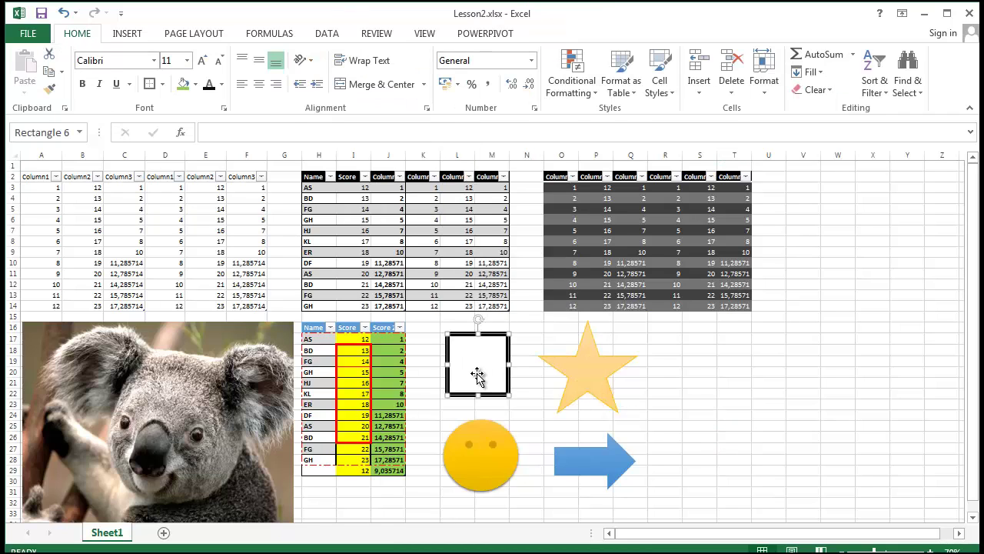
Set the star's outline weight to 2¼ pt and deselect it.
{"action": "left_click", "coordinate": [566, 356]}
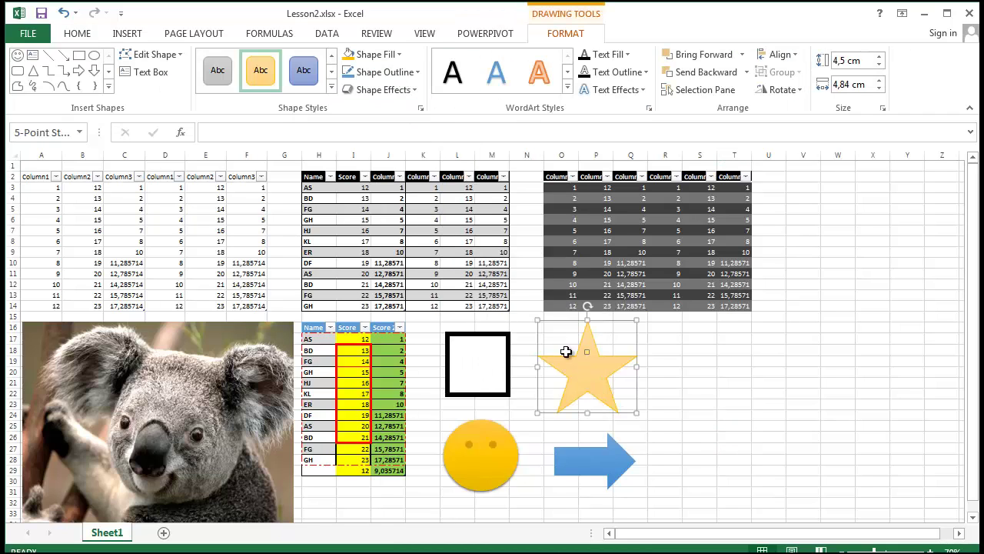
{"action": "left_click", "coordinate": [407, 75]}
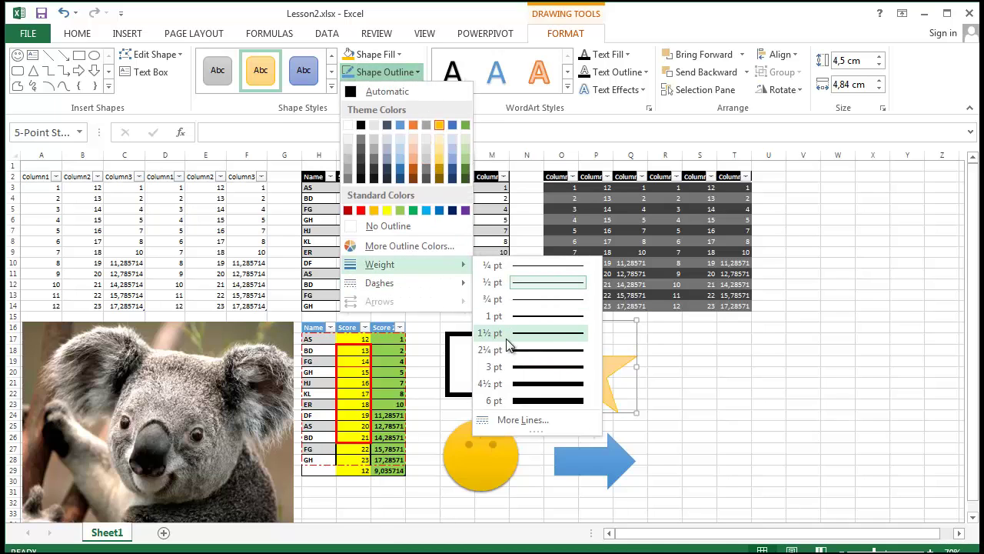
{"action": "left_click", "coordinate": [500, 346]}
{"action": "left_click", "coordinate": [683, 374]}
Change the blue arrow's outline from solid to a long-dash style and deselect the arrow.
{"action": "left_click", "coordinate": [607, 463]}
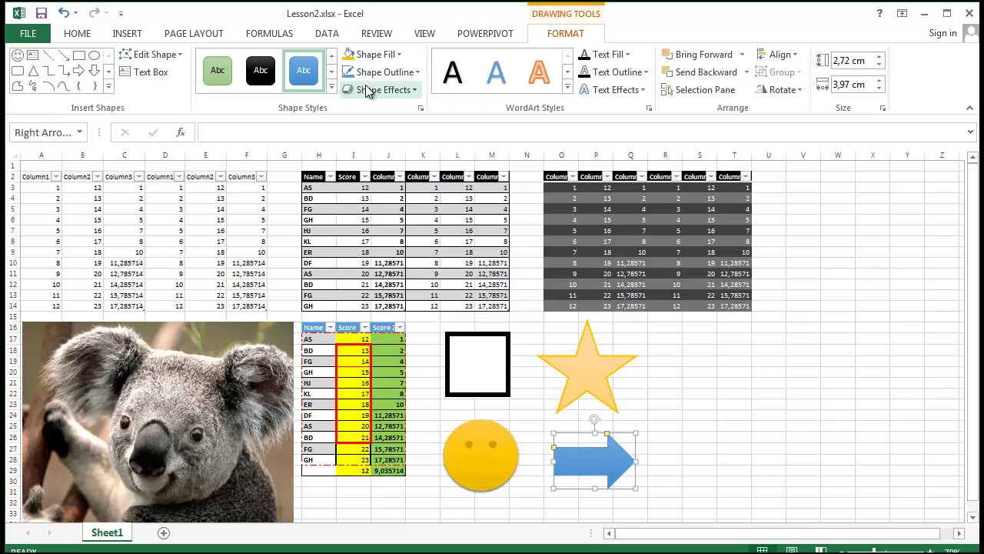
{"action": "left_click", "coordinate": [393, 71]}
{"action": "left_click", "coordinate": [393, 72]}
{"action": "left_click", "coordinate": [393, 71]}
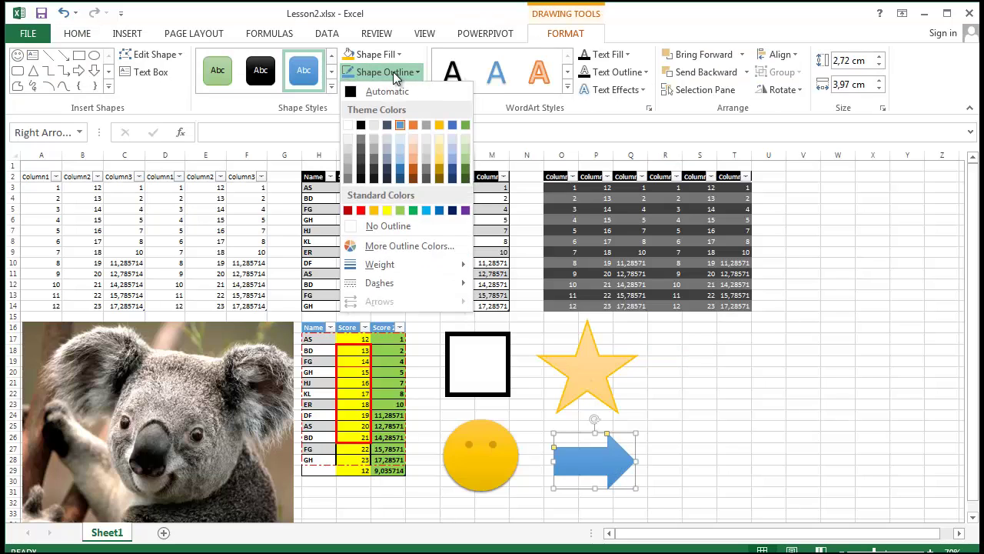
{"action": "mouse_move", "coordinate": [423, 291]}
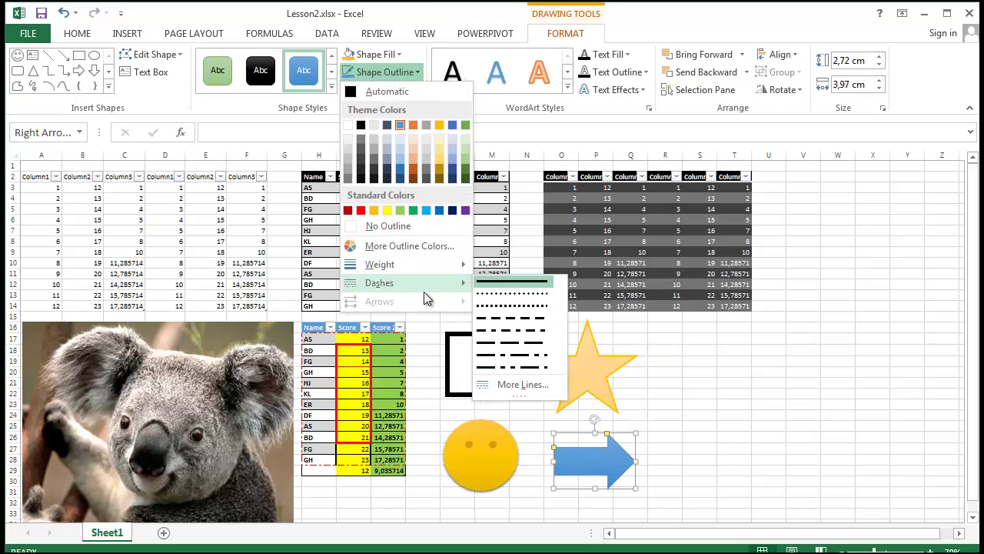
{"action": "left_click", "coordinate": [506, 350]}
{"action": "key", "text": "Escape"}
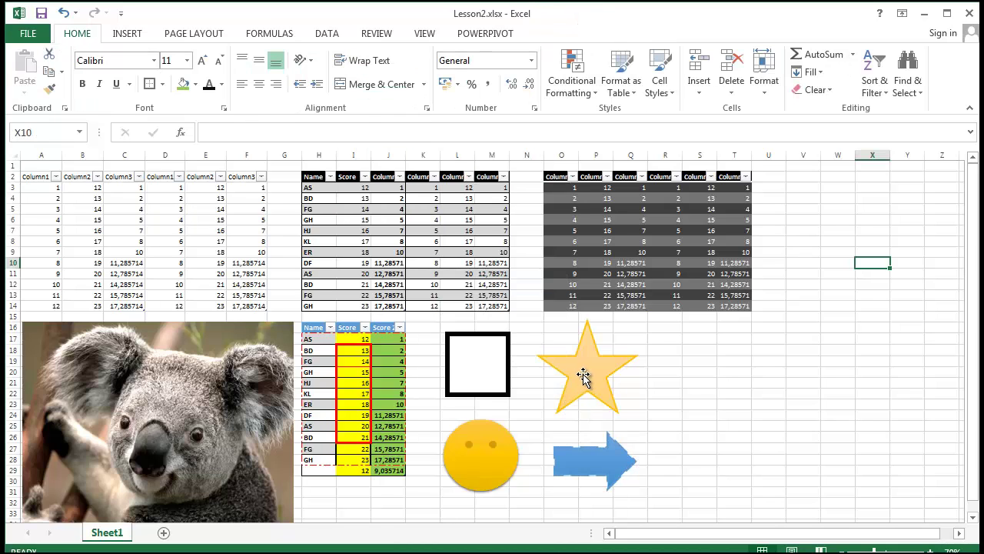
Apply the last 3-D preset shape effect, at the end of the third preset row, to the star and deselect it.
{"action": "left_click", "coordinate": [584, 375]}
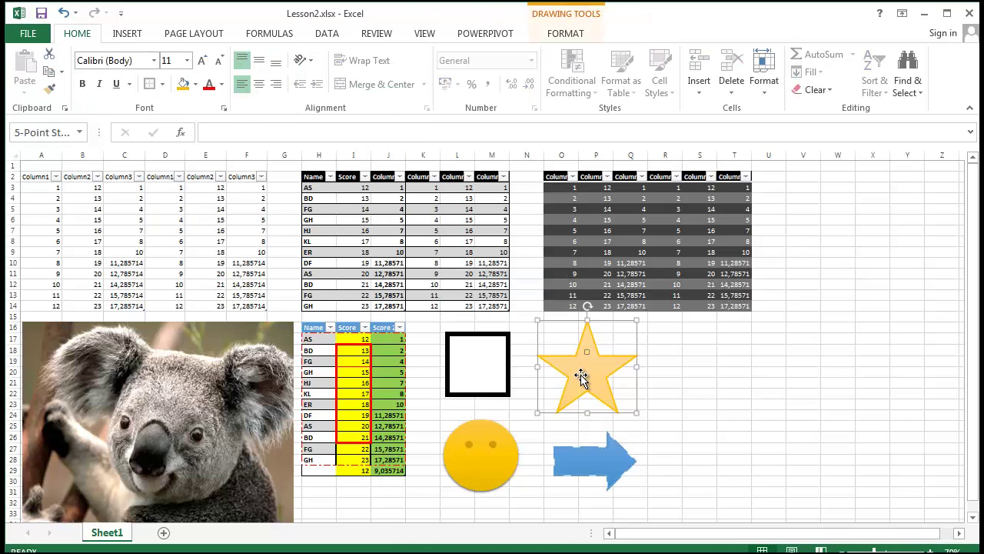
{"action": "left_click", "coordinate": [543, 36]}
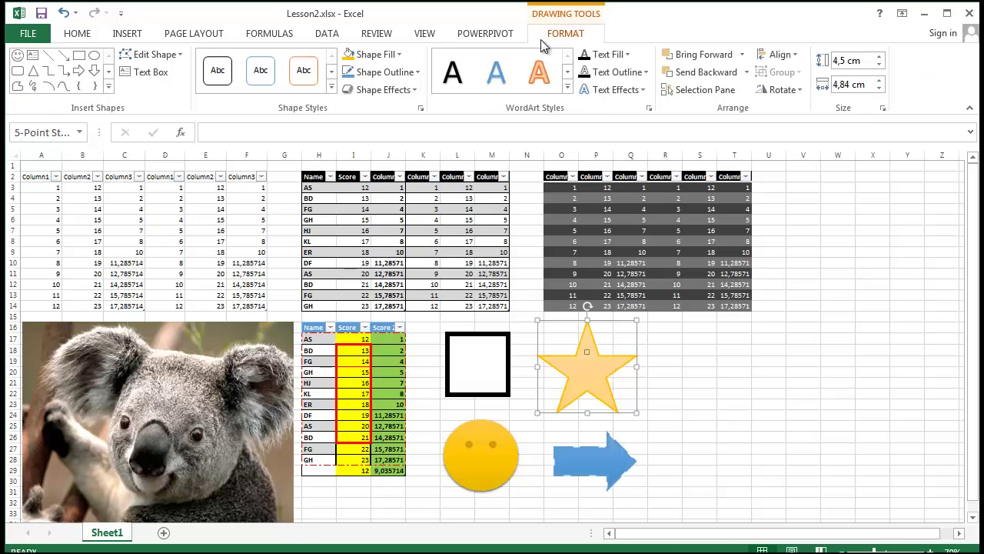
{"action": "left_click", "coordinate": [400, 91]}
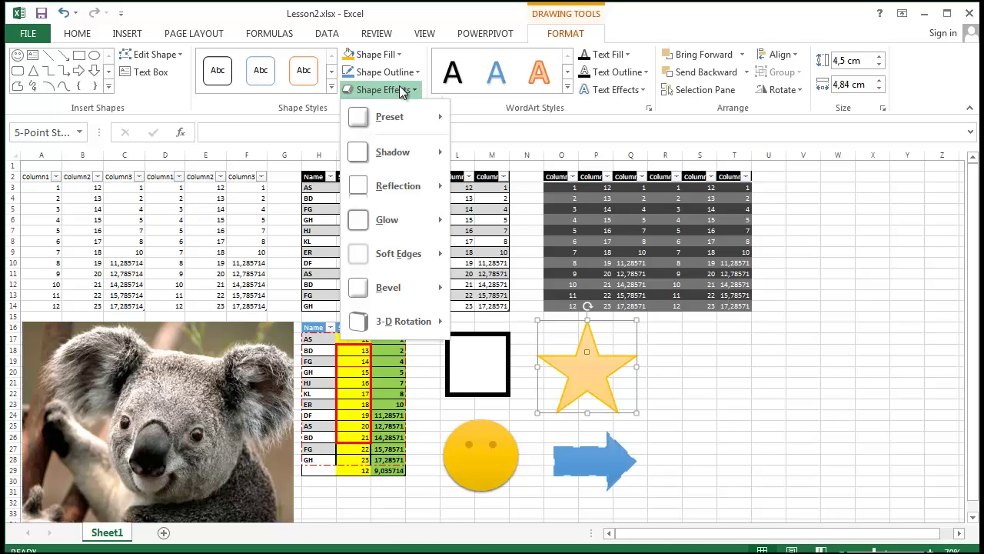
{"action": "mouse_move", "coordinate": [382, 138]}
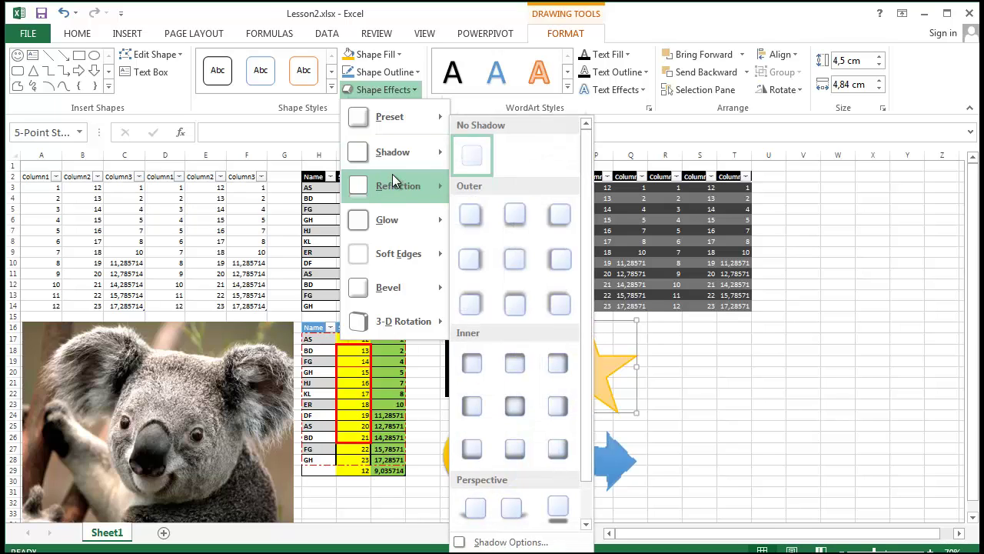
{"action": "mouse_move", "coordinate": [393, 176]}
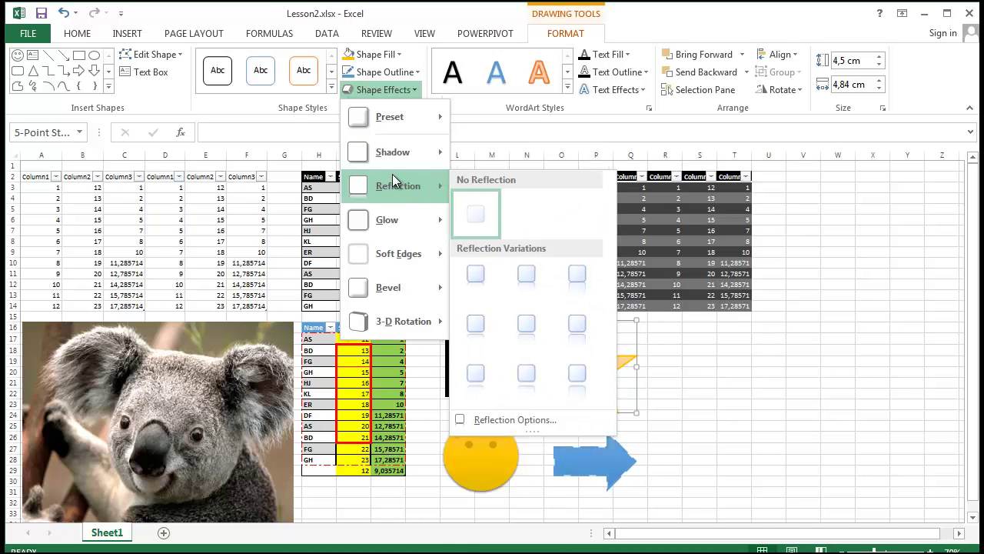
{"action": "left_click", "coordinate": [818, 338]}
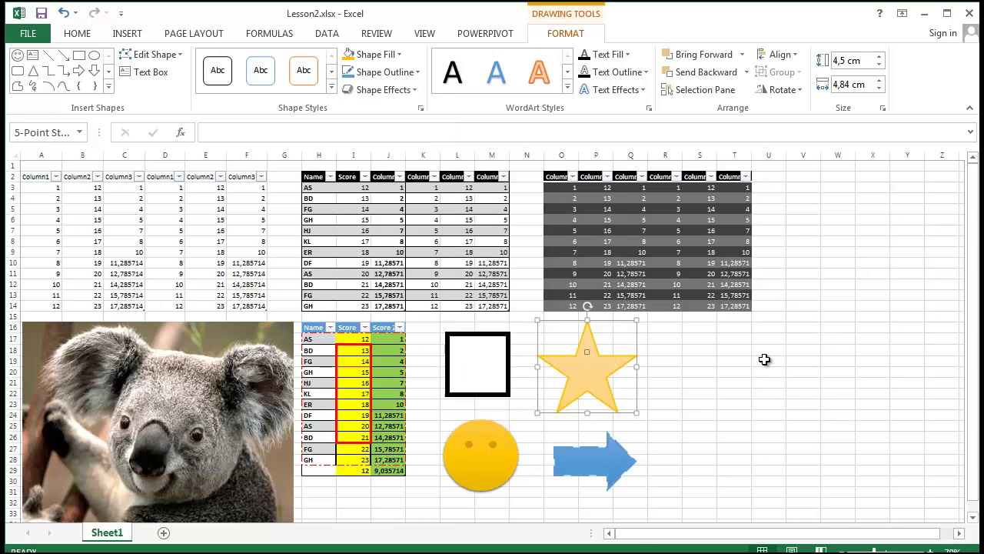
{"action": "left_click", "coordinate": [379, 90]}
{"action": "mouse_move", "coordinate": [397, 105]}
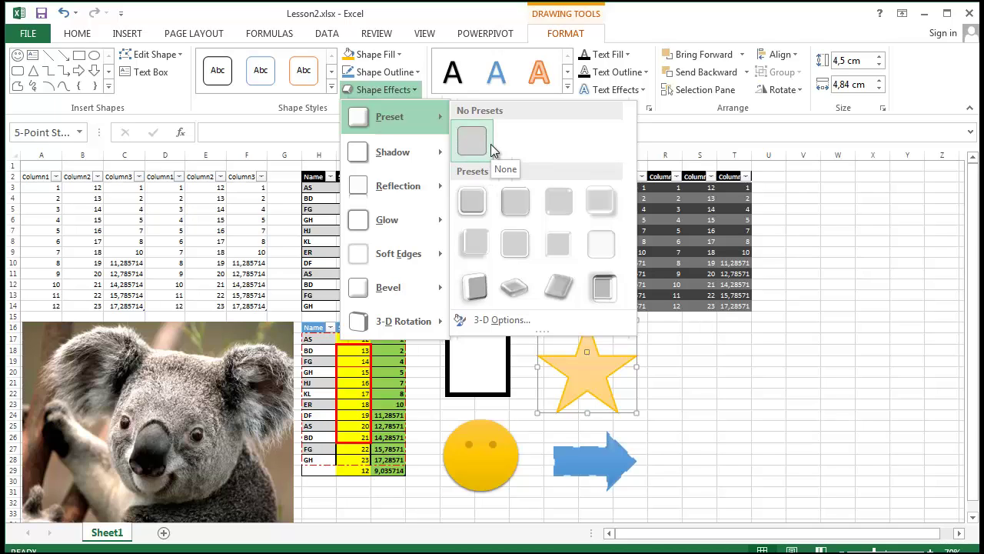
{"action": "left_click", "coordinate": [602, 289]}
{"action": "left_click", "coordinate": [700, 351]}
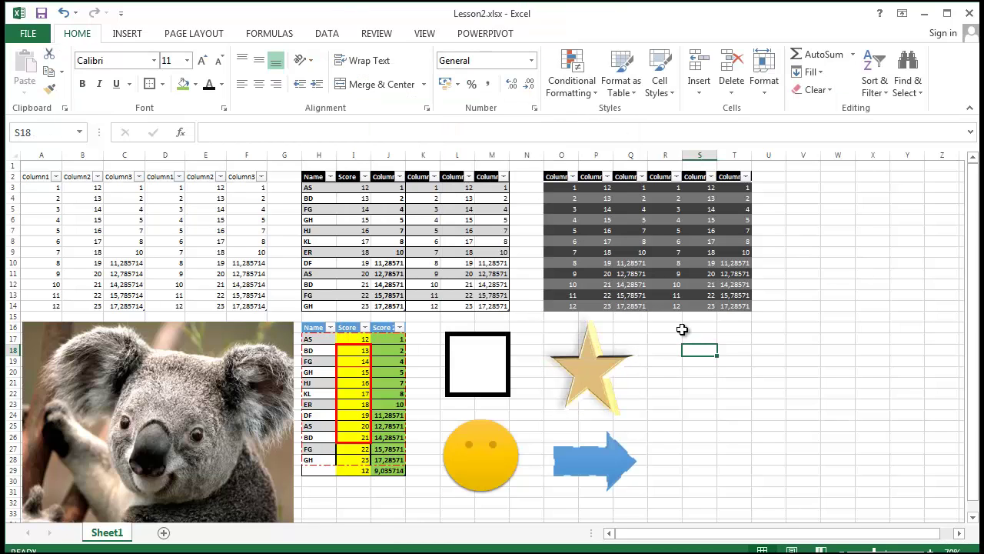
Apply the third reflection variation of the second row to the smiley face, deselect it and check the reflection below.
{"action": "left_click", "coordinate": [506, 458]}
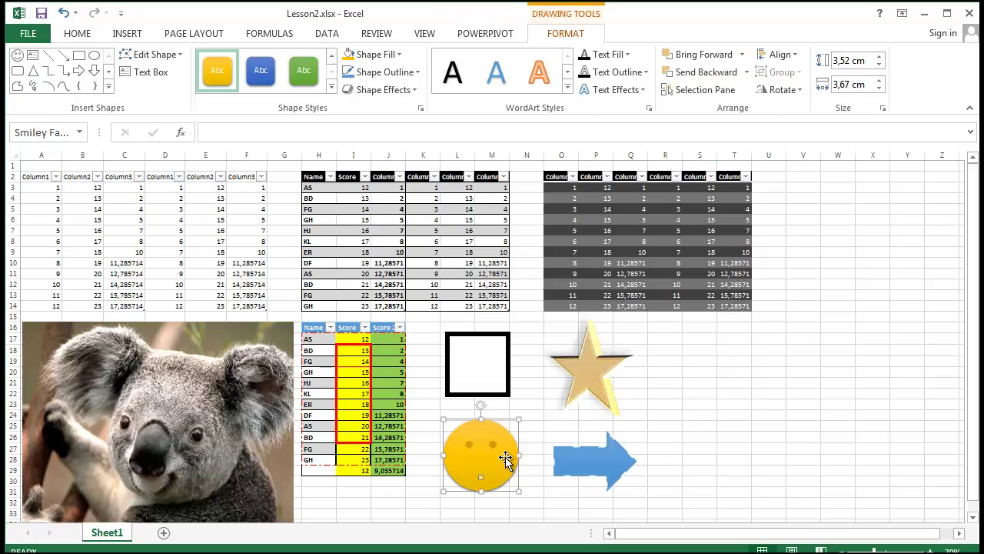
{"action": "left_click", "coordinate": [414, 89]}
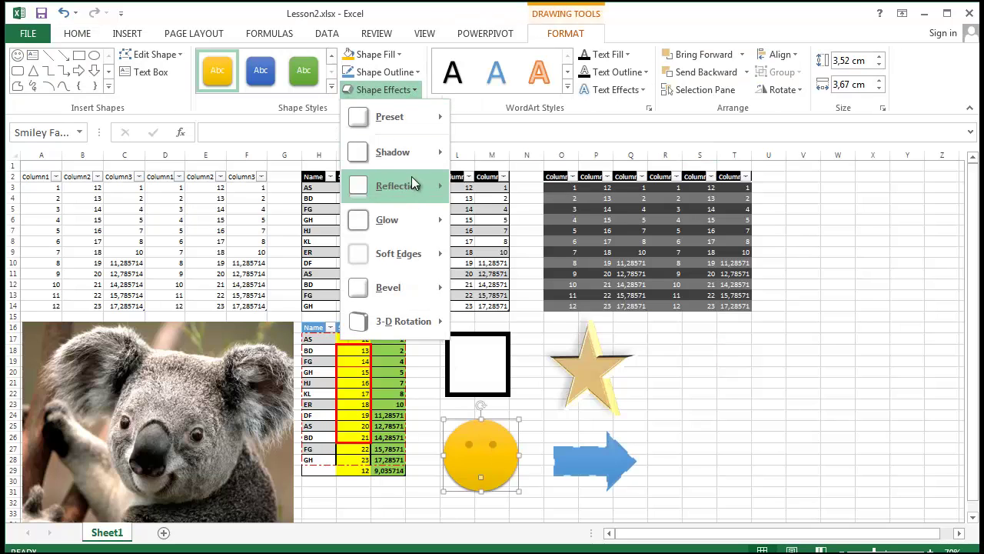
{"action": "mouse_move", "coordinate": [414, 183]}
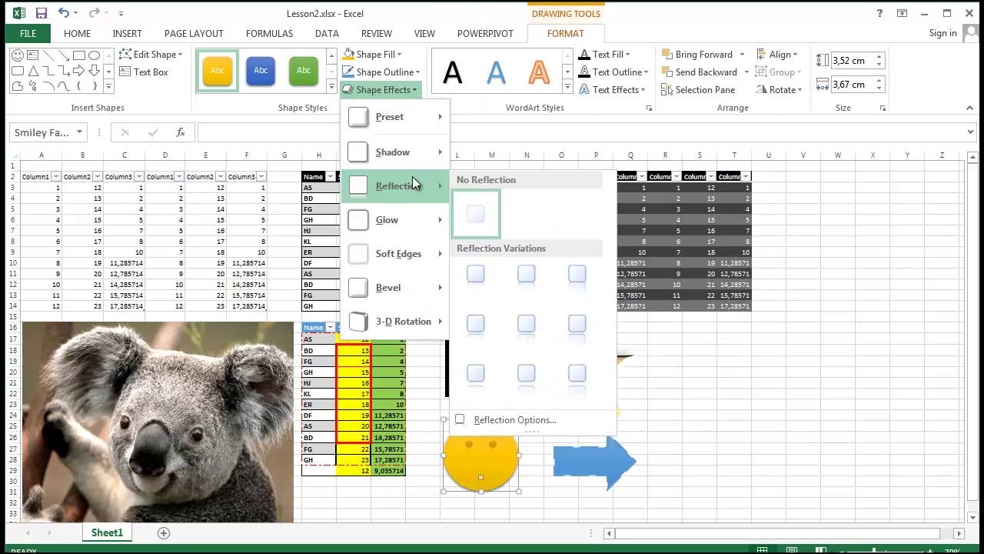
{"action": "left_click", "coordinate": [578, 324]}
{"action": "left_click", "coordinate": [803, 425]}
{"action": "scroll", "coordinate": [820, 415], "scroll_direction": "down", "scroll_amount": 2}
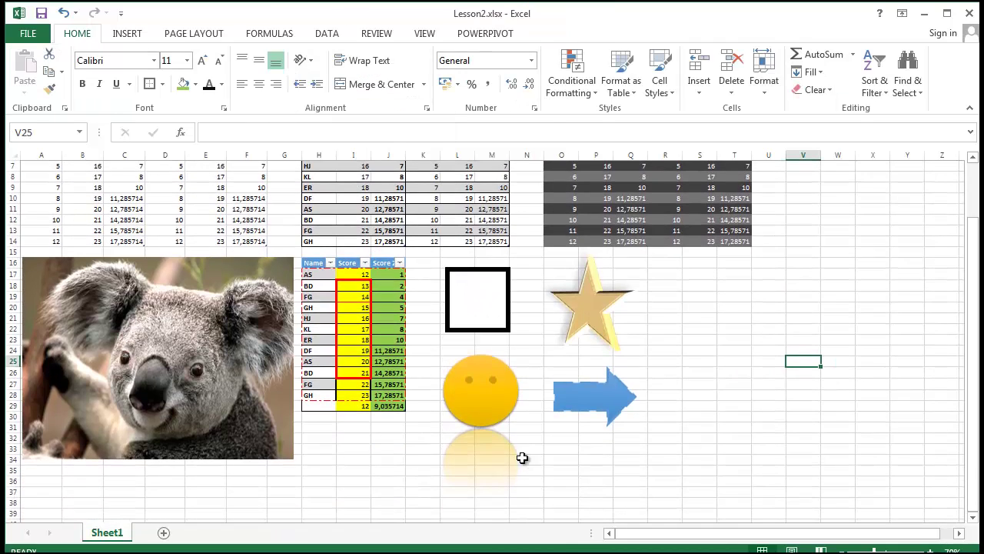
{"action": "scroll", "coordinate": [762, 411], "scroll_direction": "up", "scroll_amount": 2}
Apply the 50 Point soft edges effect to the white square and deselect it.
{"action": "left_click", "coordinate": [460, 349]}
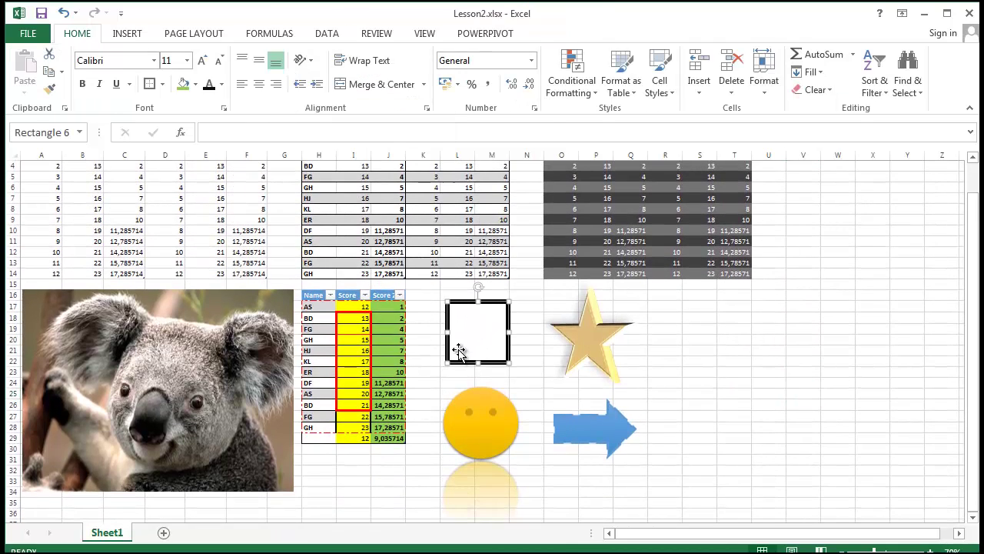
{"action": "left_click", "coordinate": [573, 31]}
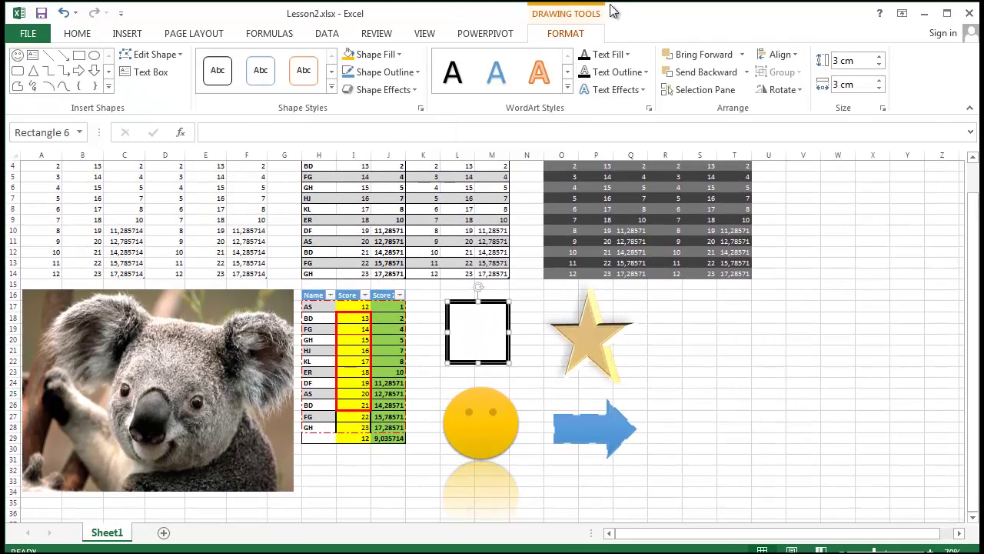
{"action": "left_click", "coordinate": [373, 88]}
{"action": "mouse_move", "coordinate": [422, 263]}
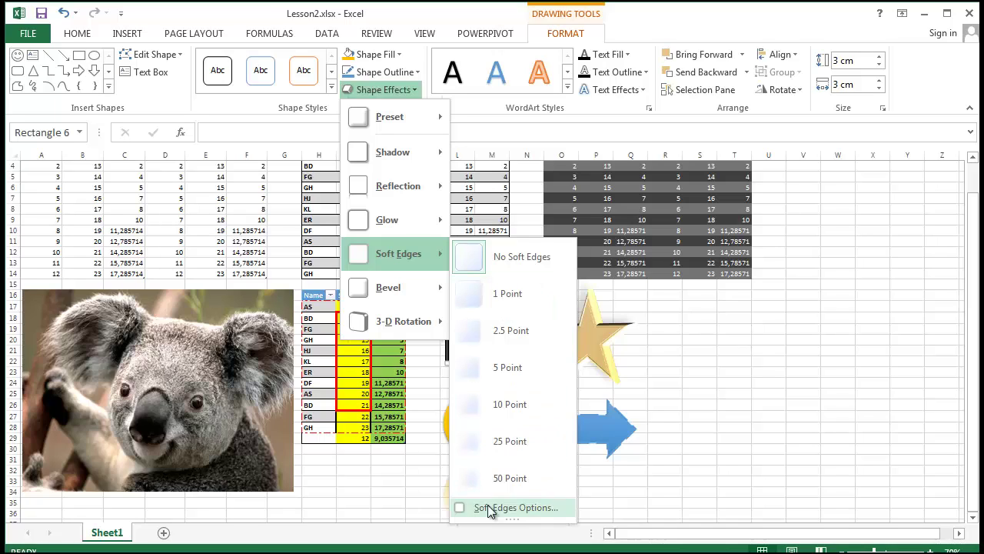
{"action": "left_click", "coordinate": [496, 480]}
{"action": "left_click", "coordinate": [727, 460]}
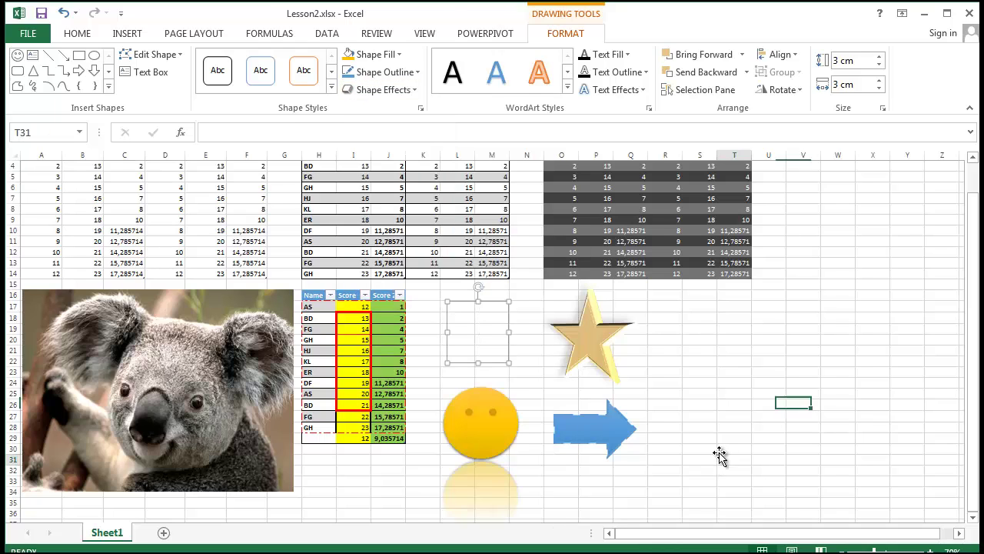
{"action": "left_click", "coordinate": [473, 324]}
{"action": "left_click", "coordinate": [746, 427]}
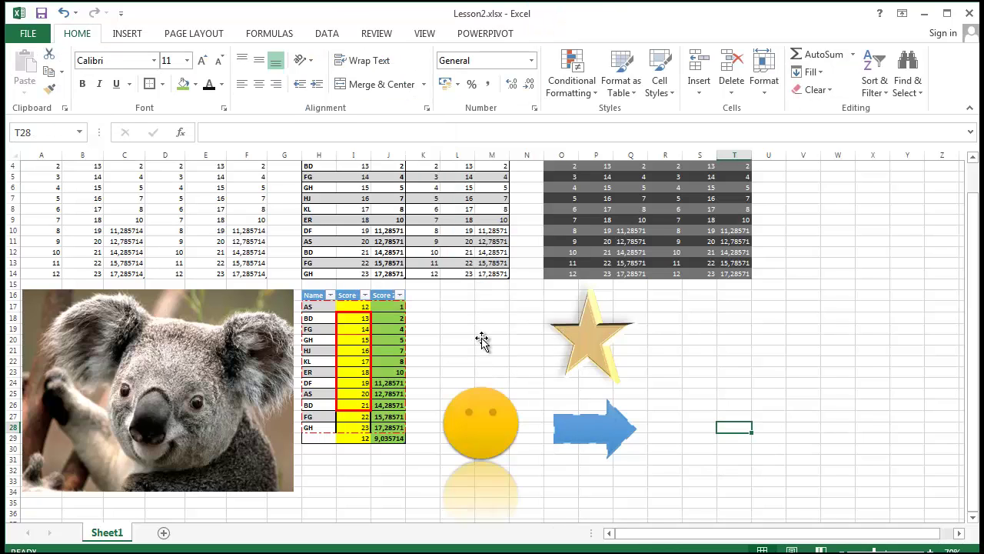
Change the white square's soft edges effect to 10 Point and deselect it.
{"action": "left_click", "coordinate": [477, 346]}
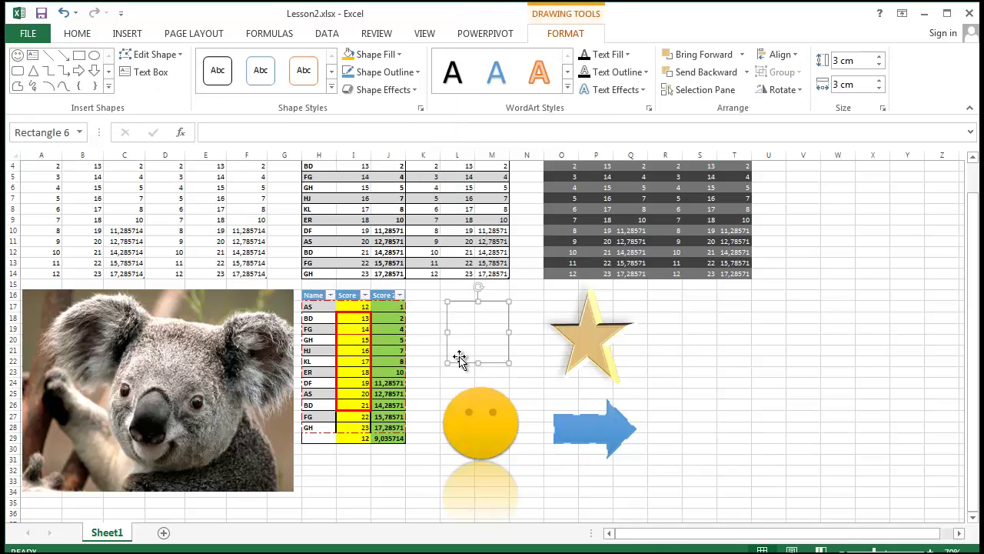
{"action": "left_click", "coordinate": [400, 90]}
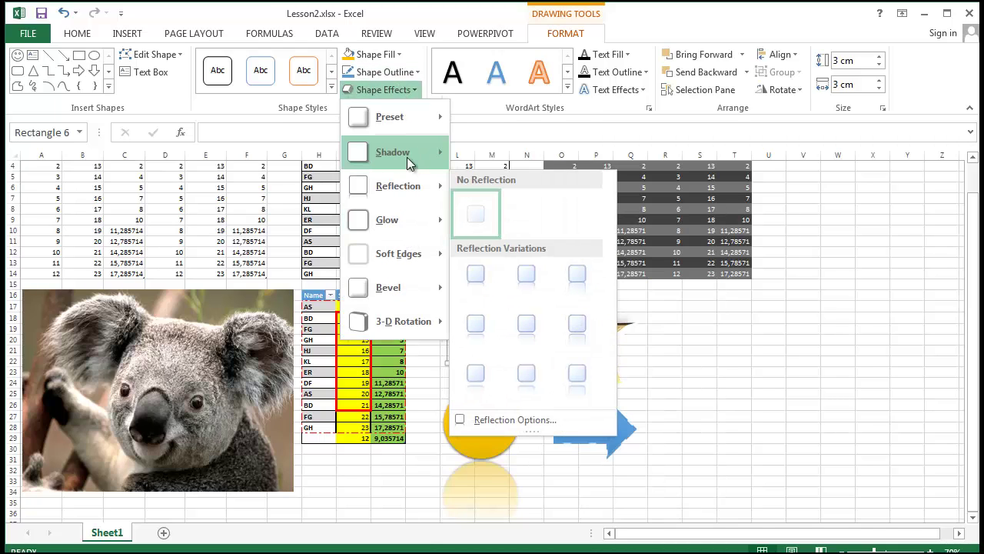
{"action": "mouse_move", "coordinate": [408, 161]}
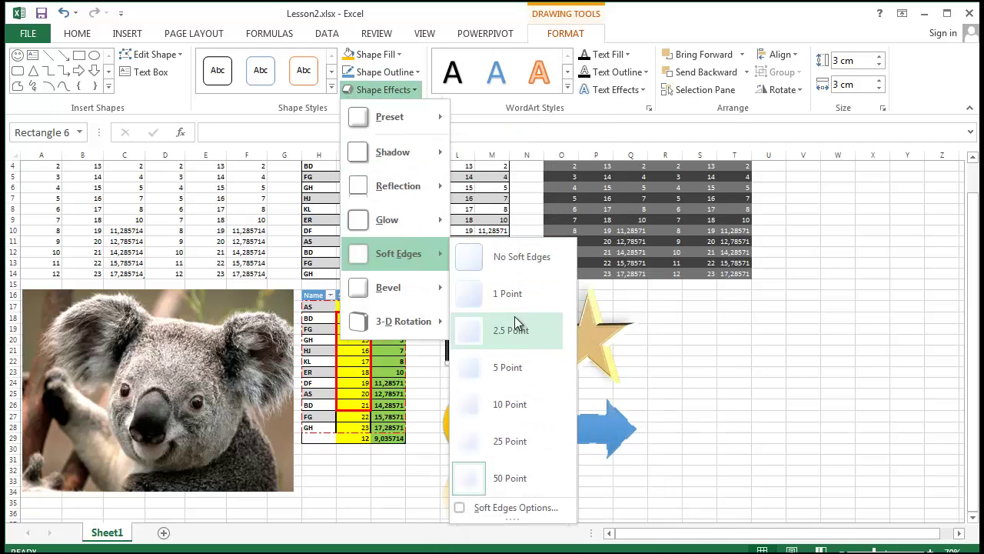
{"action": "left_click", "coordinate": [536, 403]}
{"action": "left_click", "coordinate": [773, 391]}
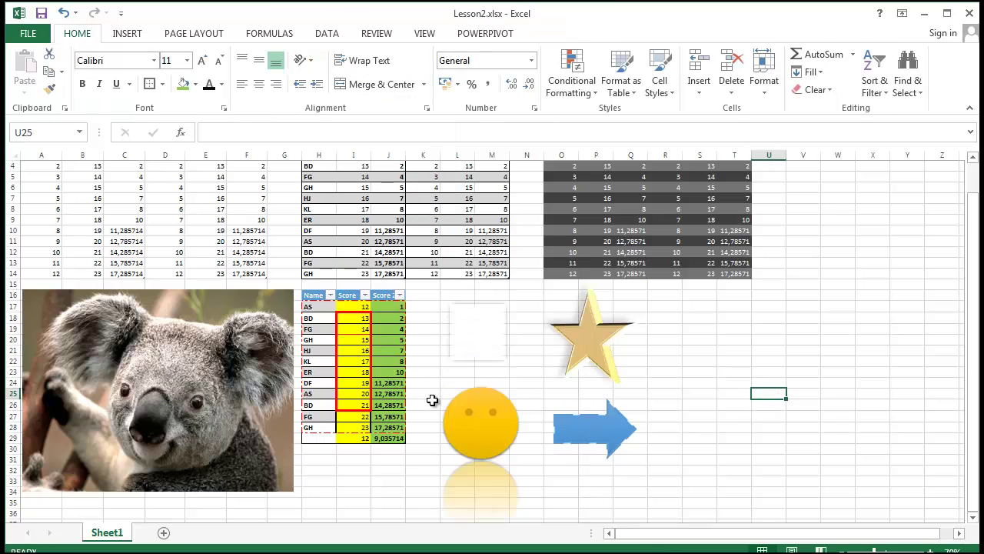
Remove the soft edges effect from the white square and deselect it.
{"action": "left_click", "coordinate": [475, 326]}
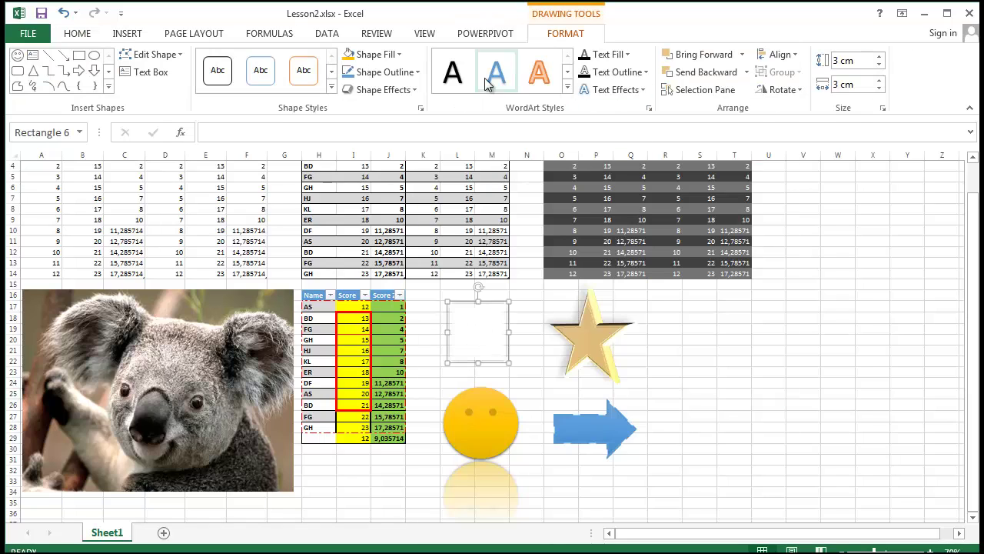
{"action": "left_click", "coordinate": [394, 88]}
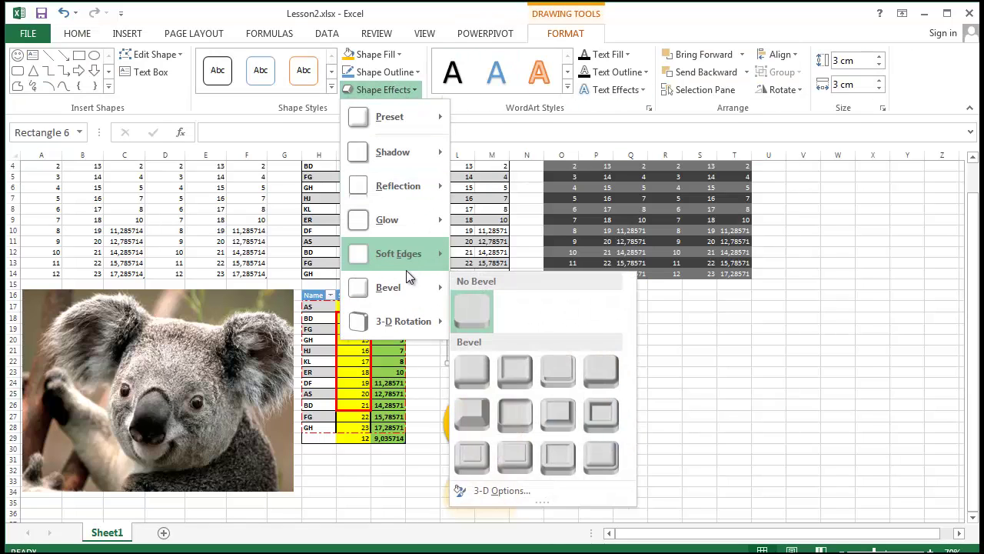
{"action": "left_click", "coordinate": [482, 258]}
{"action": "left_click", "coordinate": [759, 382]}
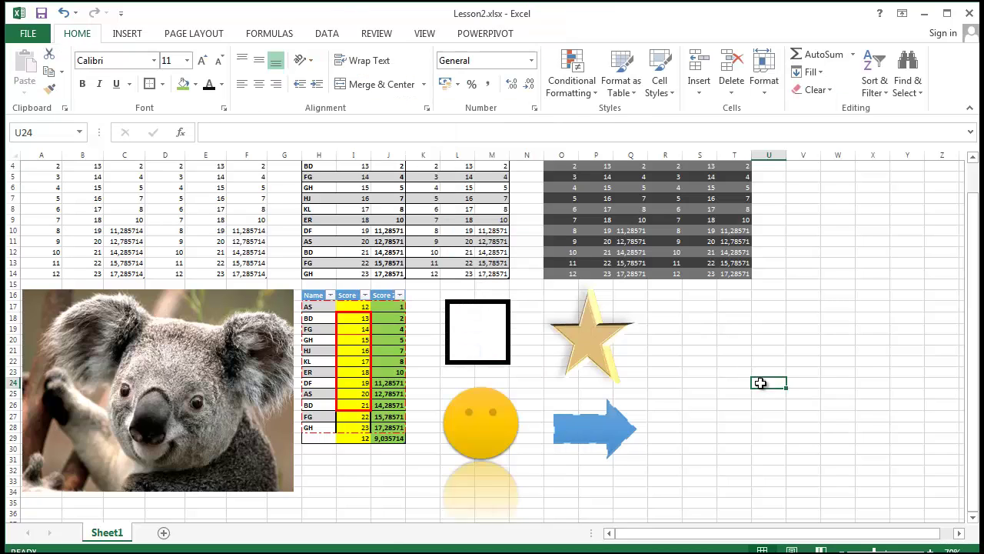
{"action": "left_click", "coordinate": [765, 406]}
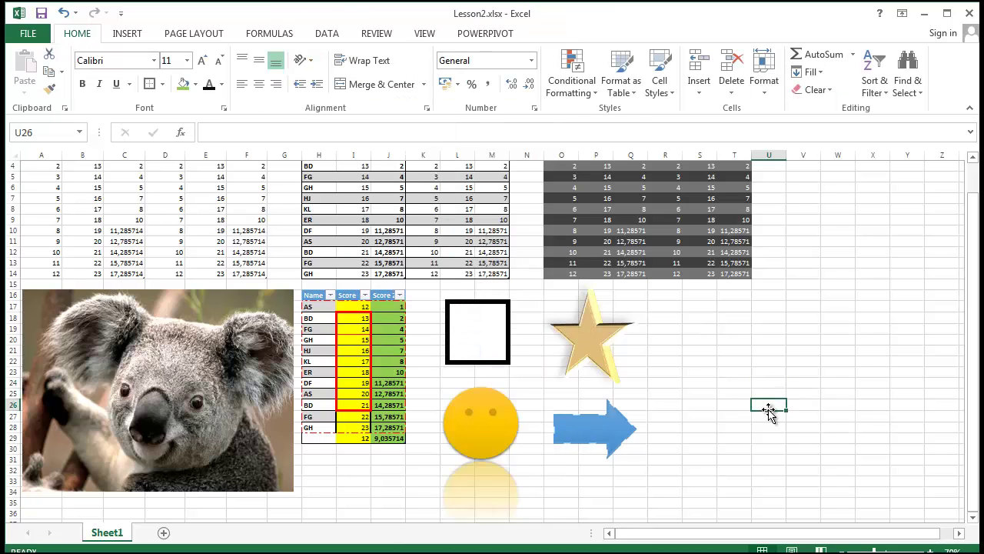
Browse the shadow and reflection effects for the white square and open its detailed reflection options.
{"action": "left_click", "coordinate": [494, 339]}
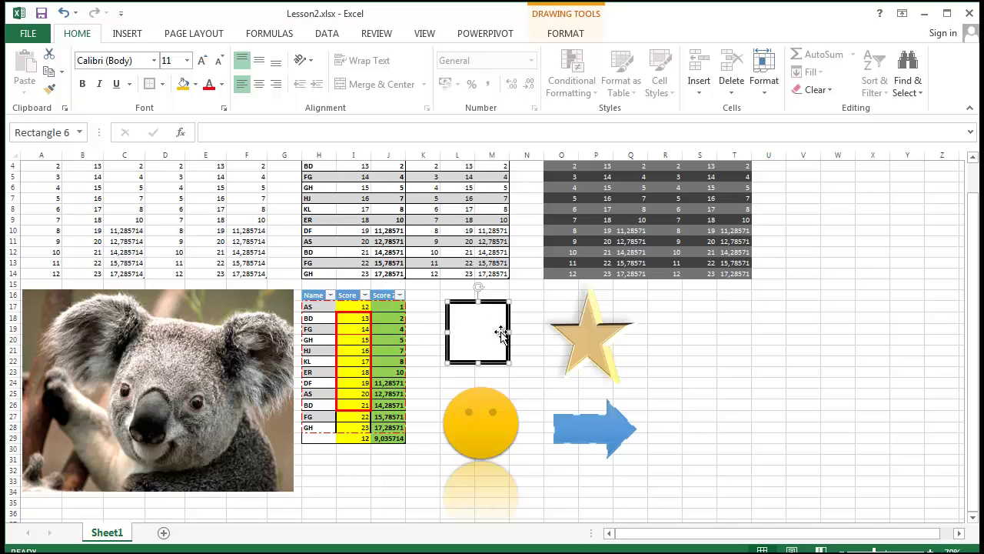
{"action": "left_click", "coordinate": [583, 35]}
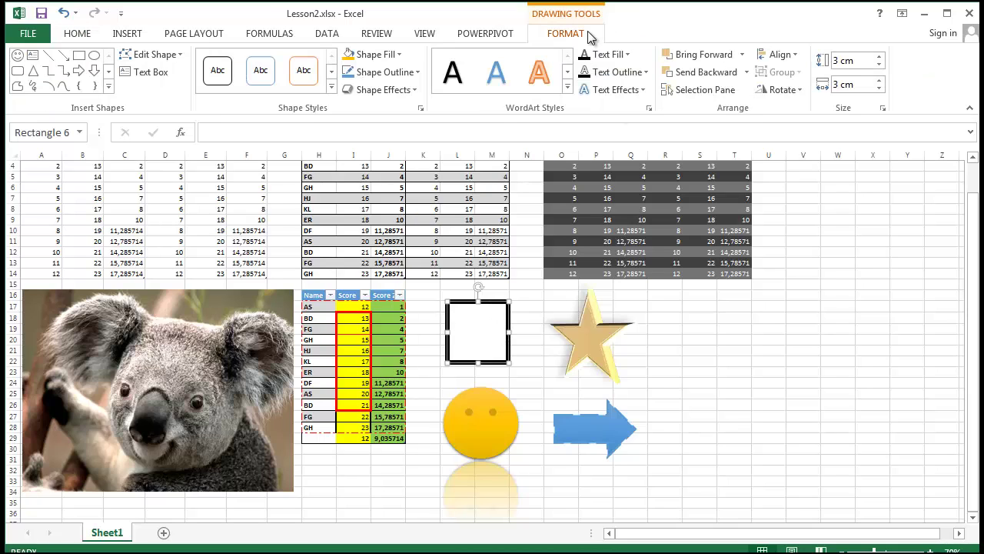
{"action": "left_click", "coordinate": [395, 88]}
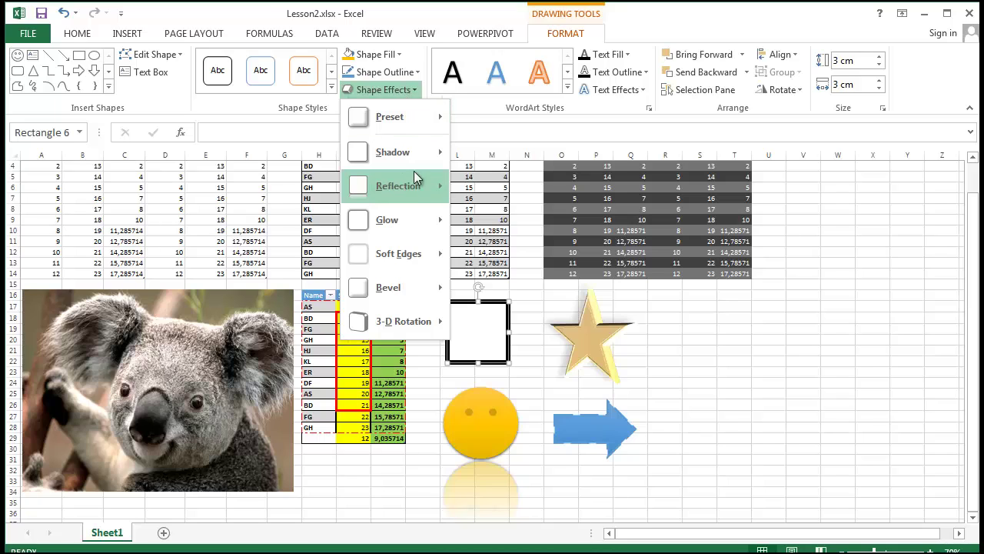
{"action": "mouse_move", "coordinate": [419, 173]}
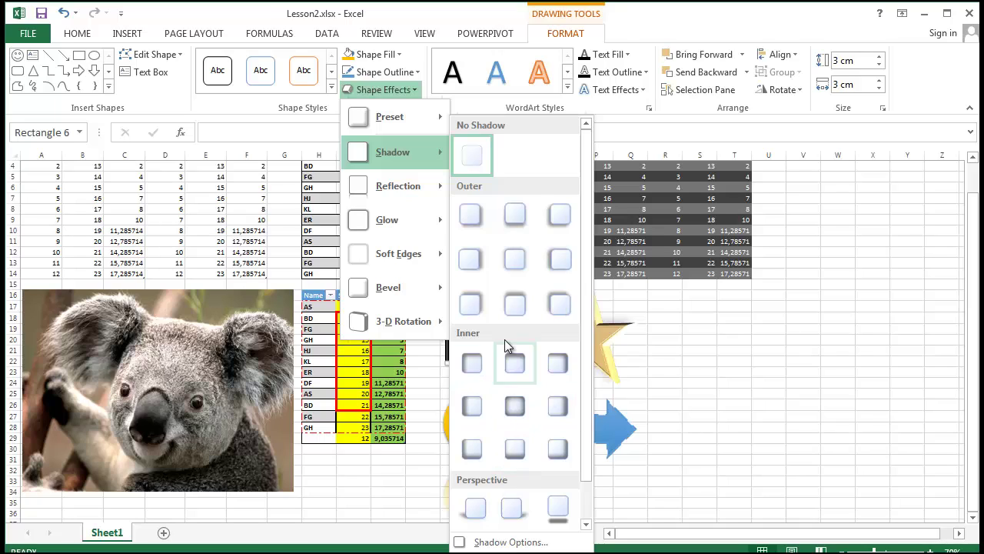
{"action": "mouse_move", "coordinate": [426, 200]}
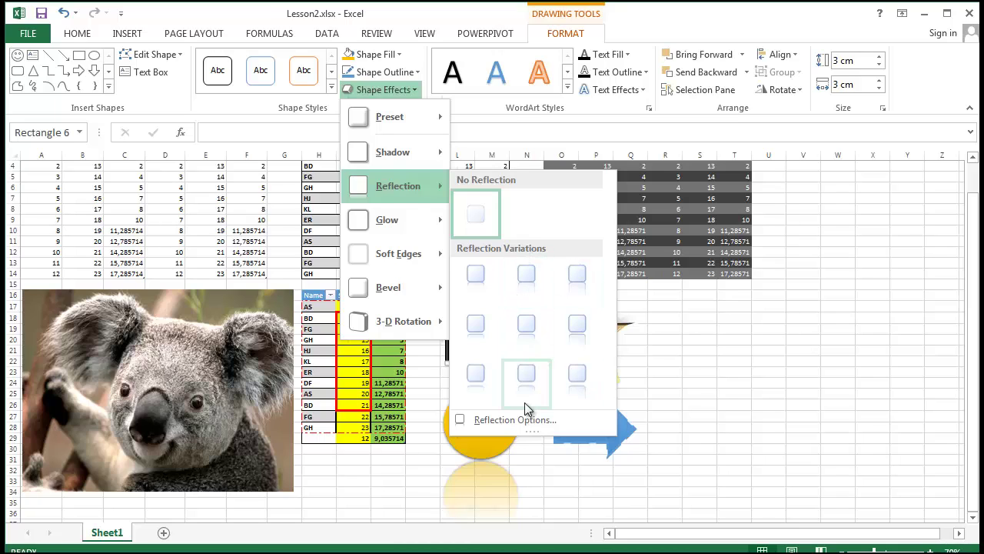
{"action": "left_click", "coordinate": [514, 425]}
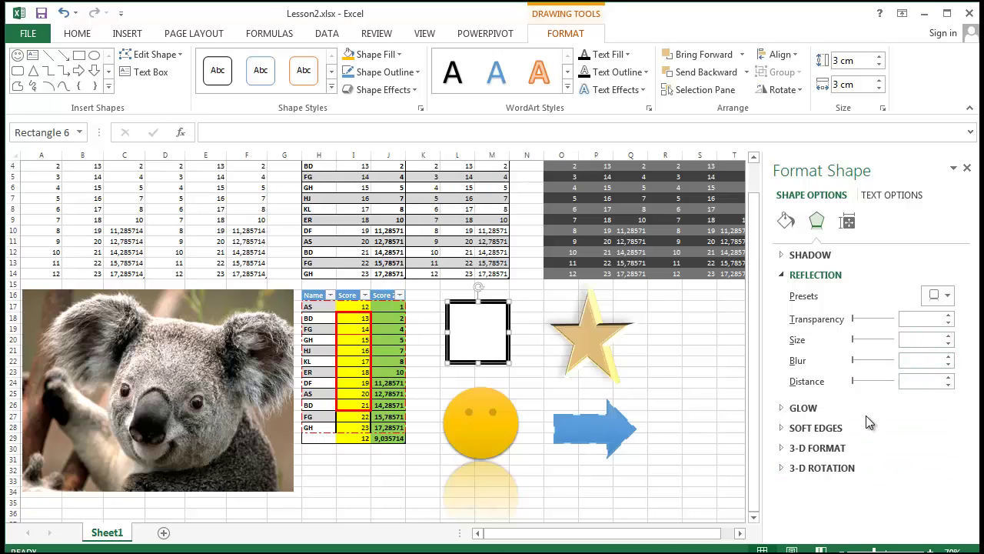
Expand the glow and soft edges settings and set the square's soft edges size to 0 pt.
{"action": "left_click", "coordinate": [799, 407]}
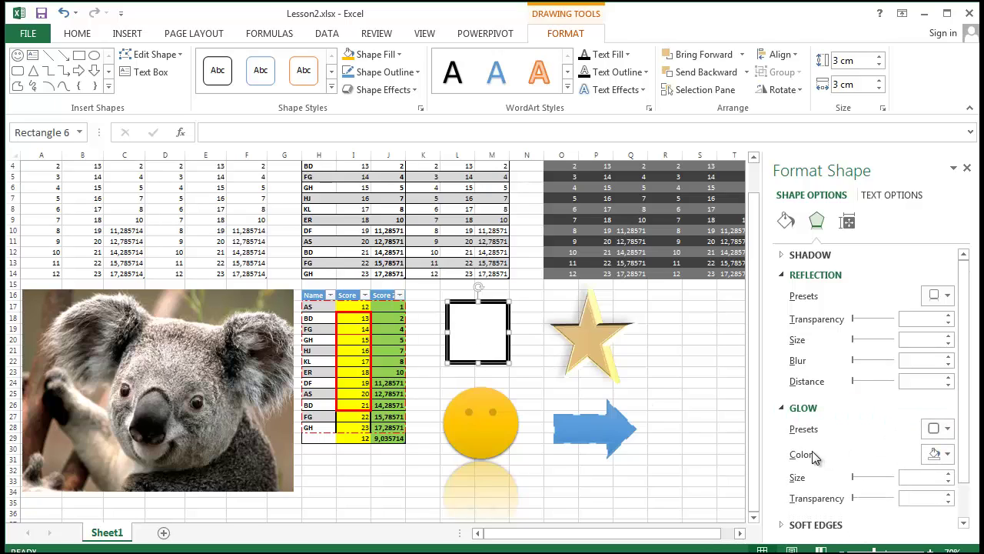
{"action": "scroll", "coordinate": [815, 458], "scroll_direction": "down", "scroll_amount": 1}
{"action": "left_click", "coordinate": [799, 490]}
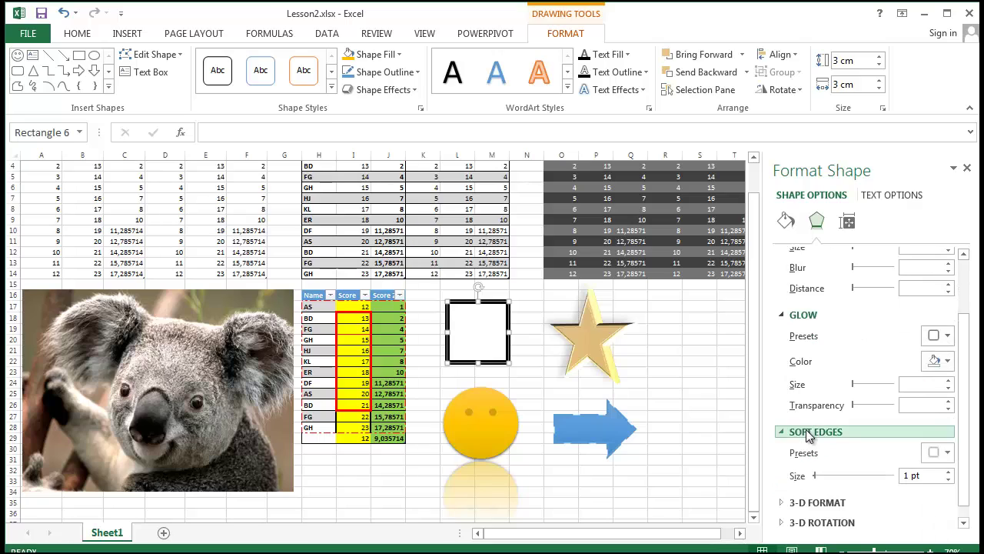
{"action": "mouse_move", "coordinate": [815, 476]}
{"action": "left_mouse_down"}
{"action": "mouse_move", "coordinate": [830, 477]}
{"action": "mouse_move", "coordinate": [814, 476]}
{"action": "left_mouse_up"}
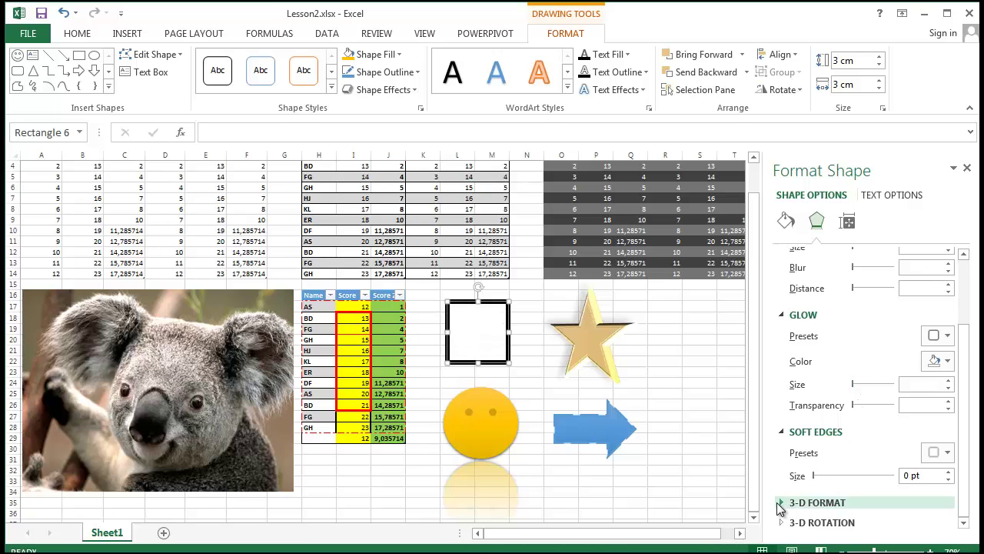
Expand the 3-D format settings and give the square the third top bevel in the second row of presets.
{"action": "left_click", "coordinate": [782, 502]}
{"action": "scroll", "coordinate": [823, 437], "scroll_direction": "down", "scroll_amount": 3}
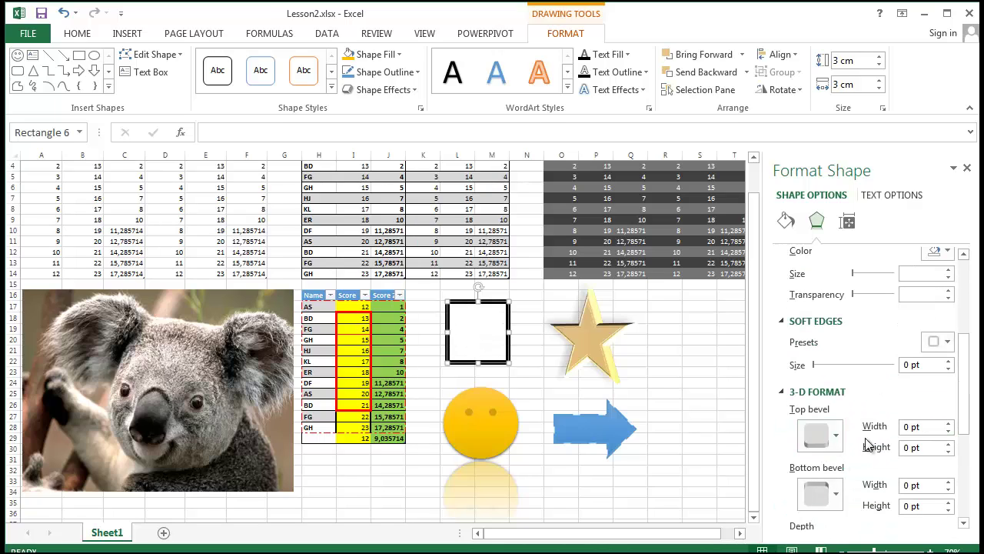
{"action": "left_click", "coordinate": [835, 450]}
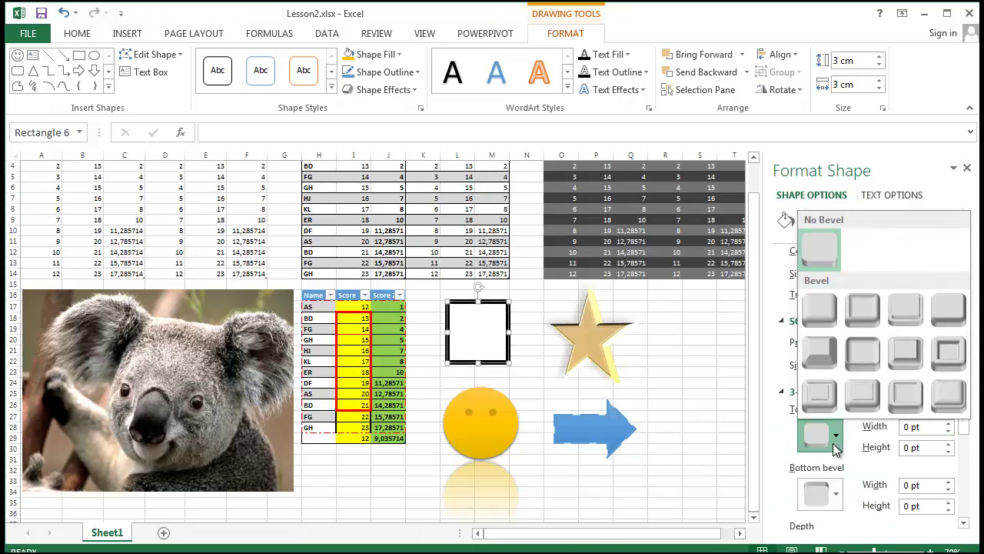
{"action": "left_click", "coordinate": [879, 356]}
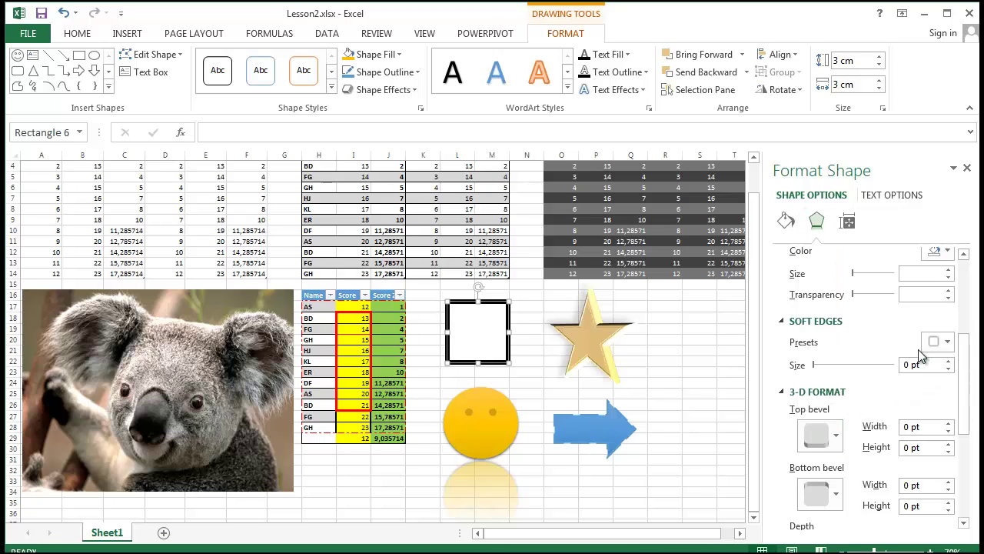
Set the square's top bevel width to 13,5 pt and its height to 2 pt, and deselect the square.
{"action": "left_click", "coordinate": [948, 424]}
{"action": "left_click", "coordinate": [948, 423]}
{"action": "left_click", "coordinate": [948, 423]}
{"action": "left_click", "coordinate": [948, 424]}
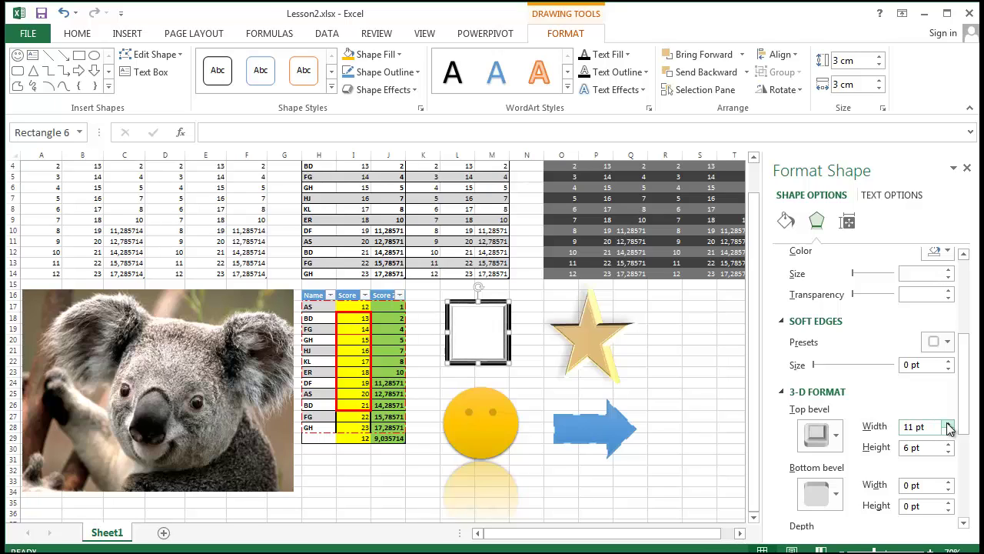
{"action": "left_click", "coordinate": [948, 424]}
{"action": "left_click", "coordinate": [948, 424]}
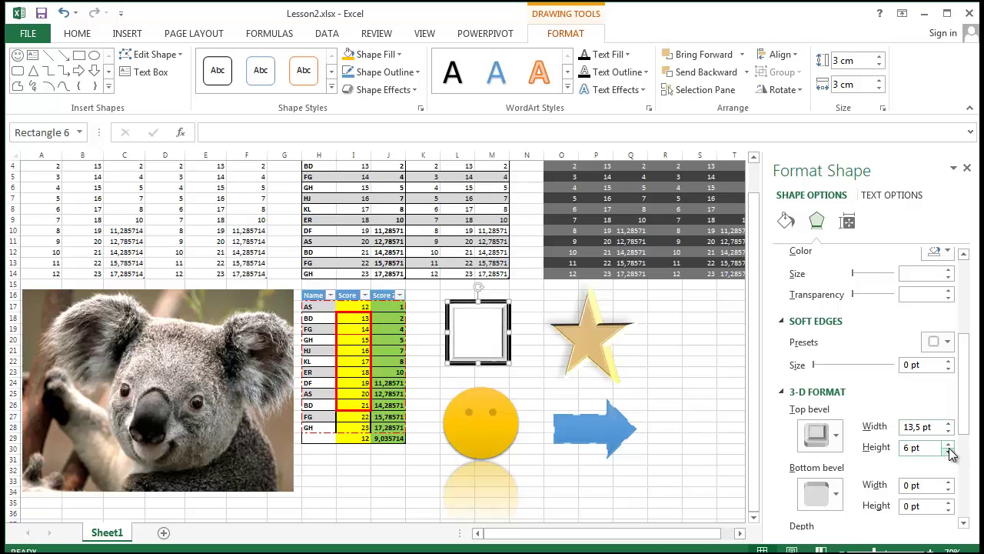
{"action": "left_click", "coordinate": [948, 452]}
{"action": "left_click", "coordinate": [948, 452]}
{"action": "left_click", "coordinate": [646, 431]}
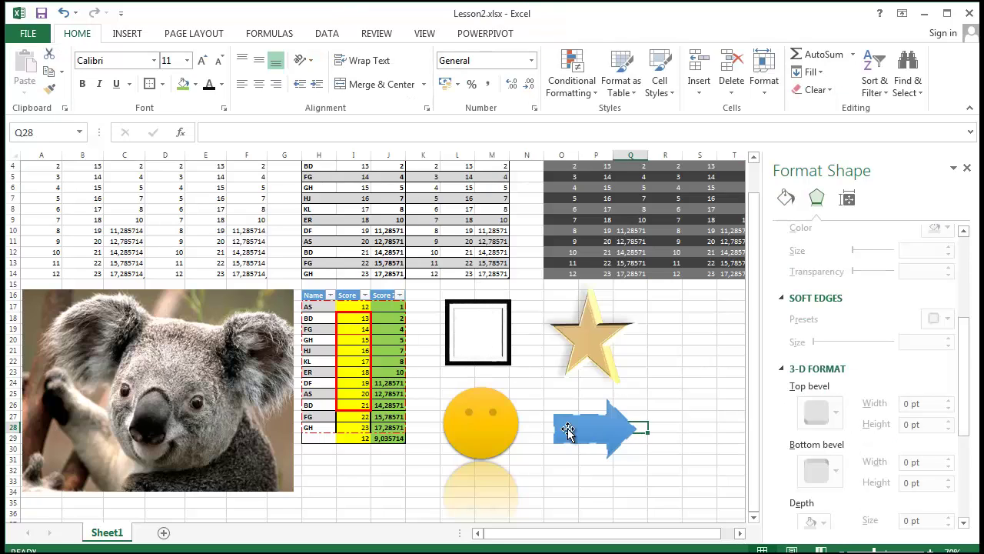
Show the white square's size and properties settings and examine its move, size, print and lock options.
{"action": "left_click", "coordinate": [492, 327]}
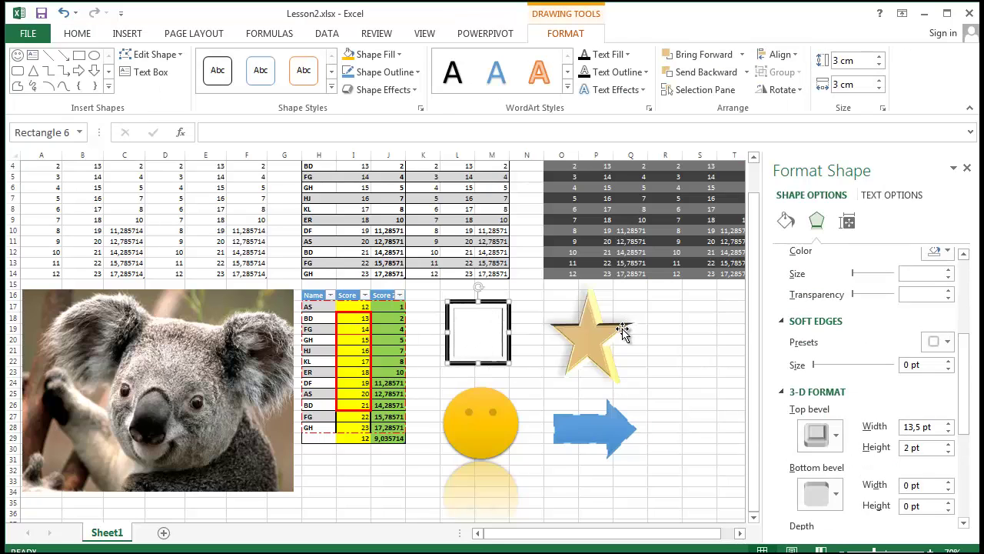
{"action": "left_click", "coordinate": [847, 222]}
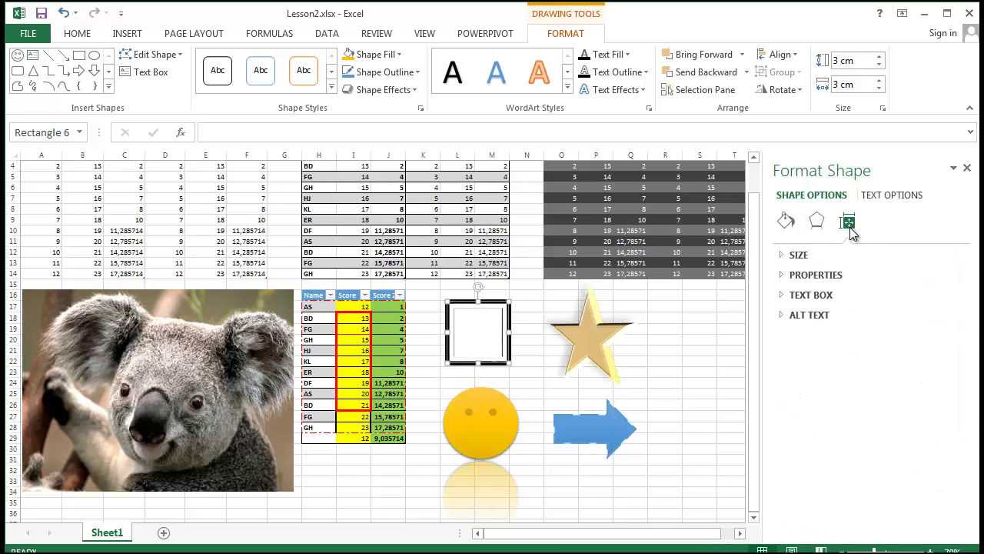
{"action": "left_click", "coordinate": [804, 277]}
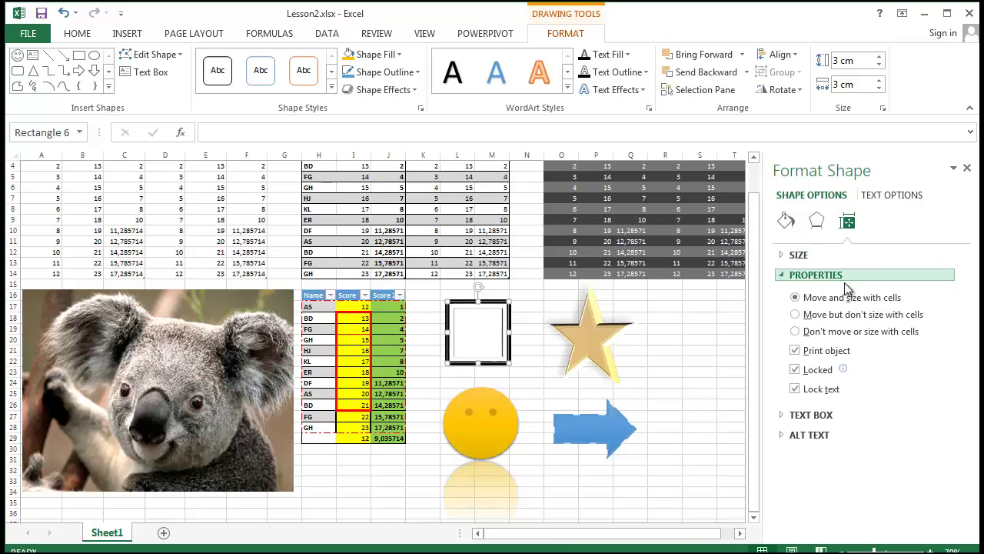
Give the white square a reflection with 40% transparency, 24% size, 52 pt blur and 57 pt distance.
{"action": "left_click", "coordinate": [817, 221]}
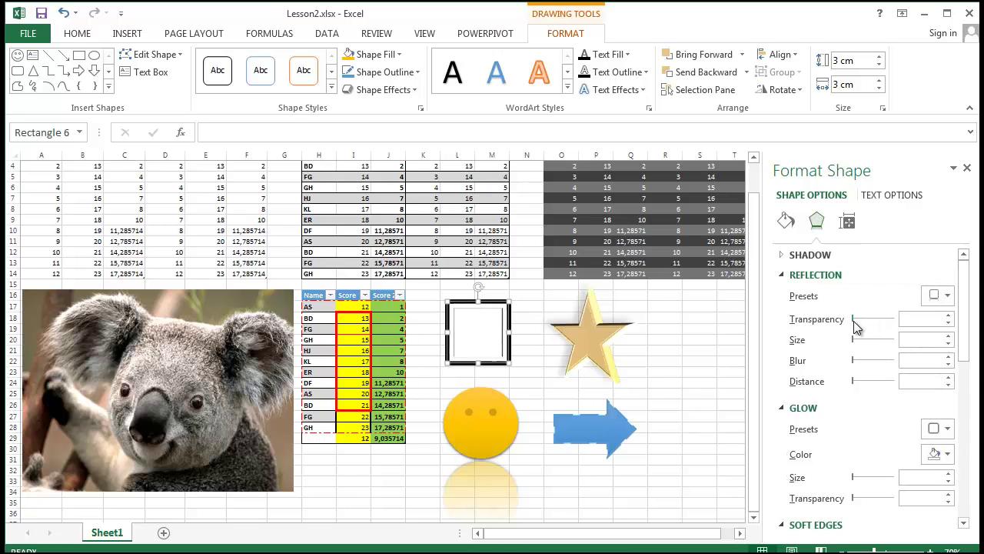
{"action": "left_click_drag", "start_coordinate": [854, 320], "coordinate": [871, 317]}
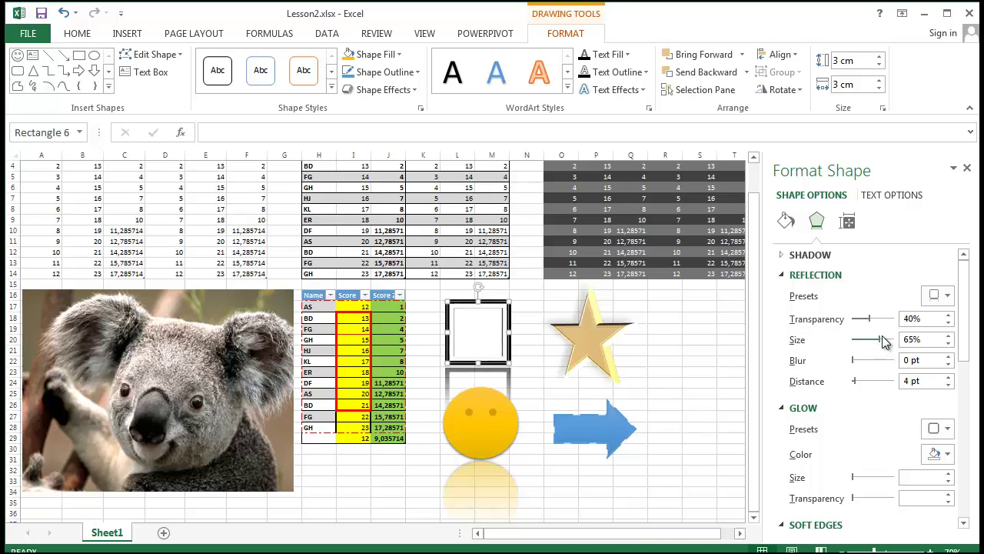
{"action": "left_click_drag", "start_coordinate": [881, 340], "coordinate": [875, 380]}
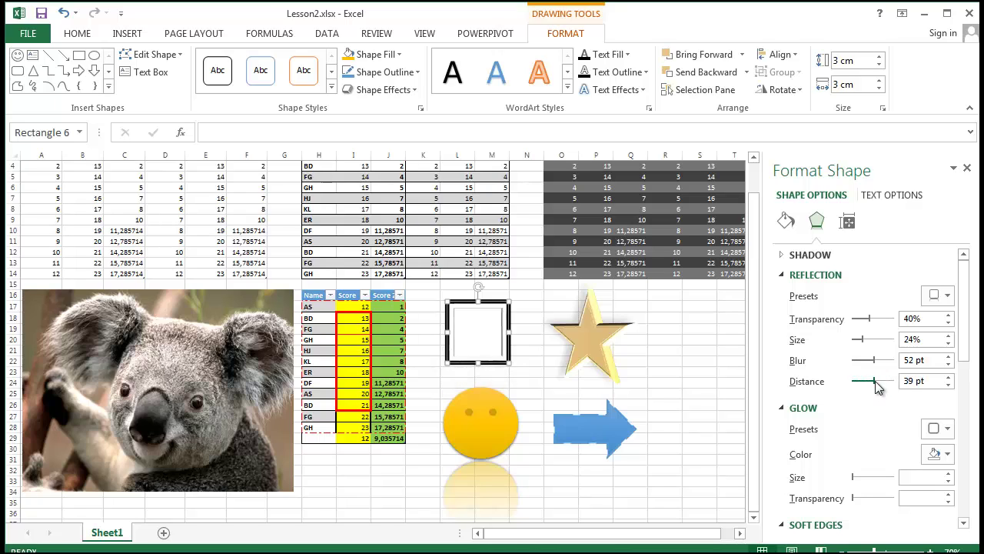
Examine the square's glow, soft edges and 3-D format settings, and expand its shadow settings.
{"action": "scroll", "coordinate": [868, 394], "scroll_direction": "down", "scroll_amount": 1}
{"action": "scroll", "coordinate": [868, 393], "scroll_direction": "down", "scroll_amount": 1}
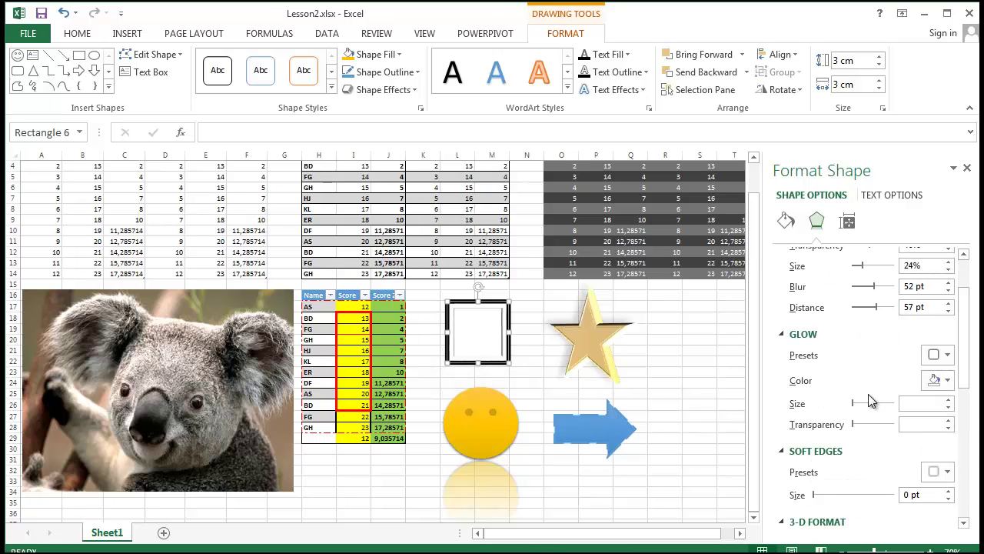
{"action": "scroll", "coordinate": [923, 413], "scroll_direction": "down", "scroll_amount": 3}
{"action": "scroll", "coordinate": [923, 413], "scroll_direction": "down", "scroll_amount": 3}
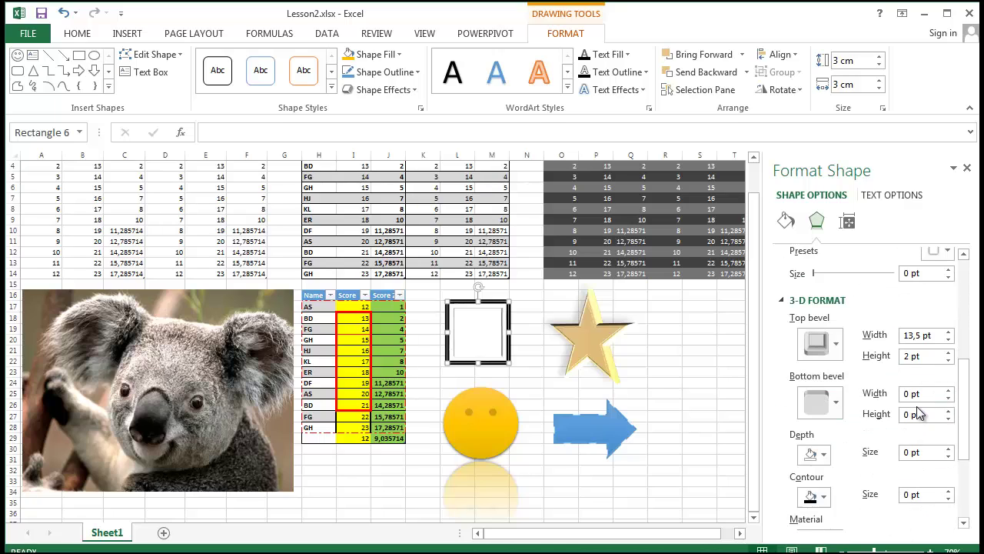
{"action": "scroll", "coordinate": [920, 413], "scroll_direction": "down", "scroll_amount": 4}
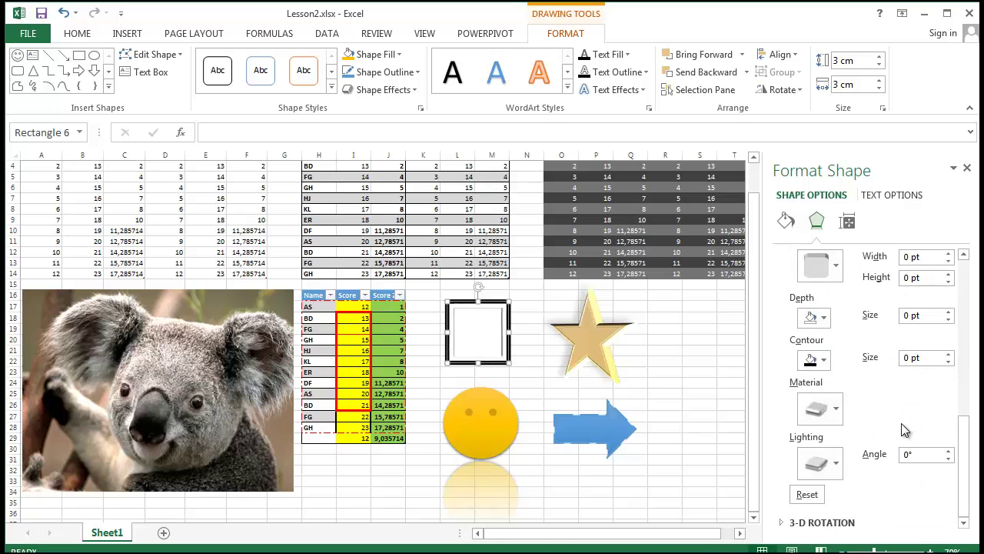
{"action": "scroll", "coordinate": [906, 423], "scroll_direction": "up", "scroll_amount": 8}
{"action": "scroll", "coordinate": [904, 419], "scroll_direction": "up", "scroll_amount": 4}
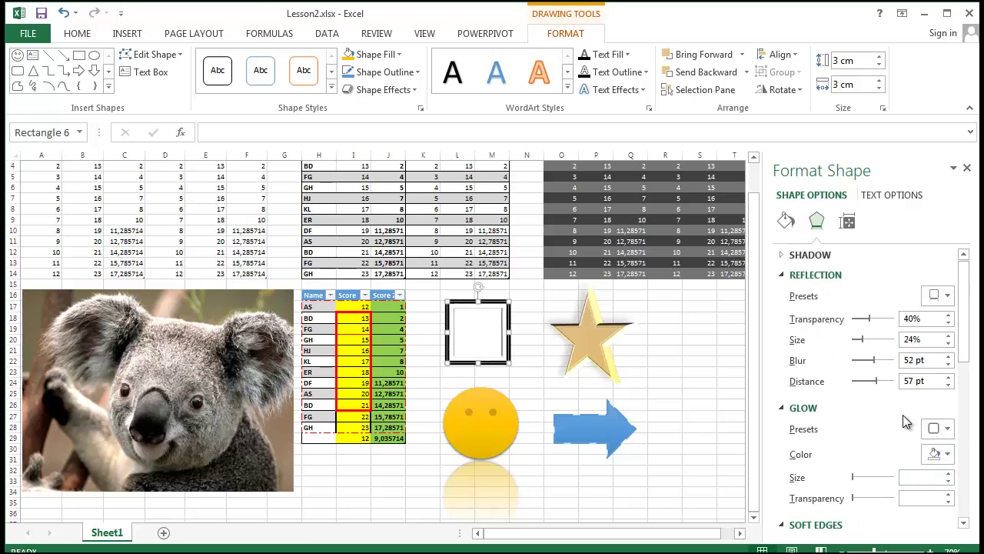
{"action": "left_click", "coordinate": [798, 254]}
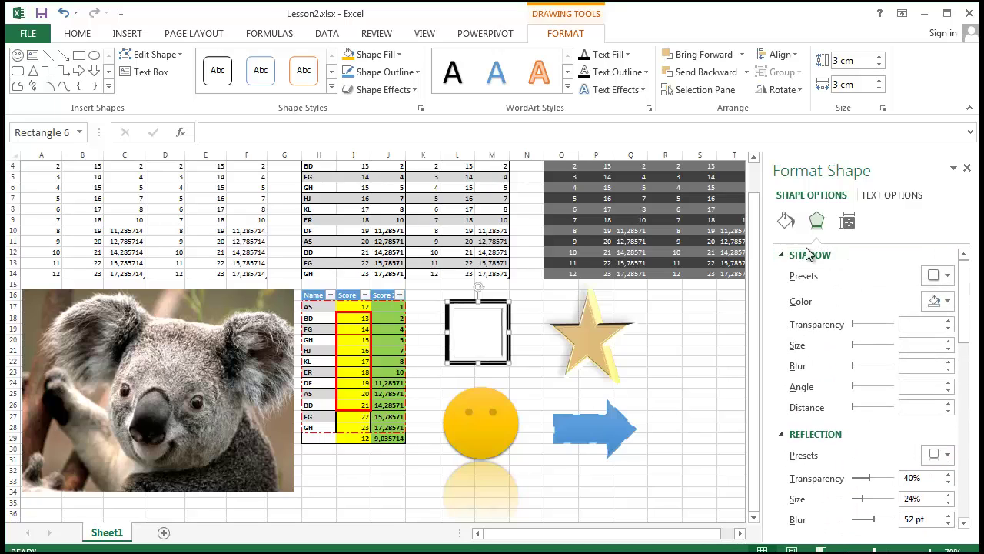
Expand the square's fill and line settings.
{"action": "left_click", "coordinate": [781, 218]}
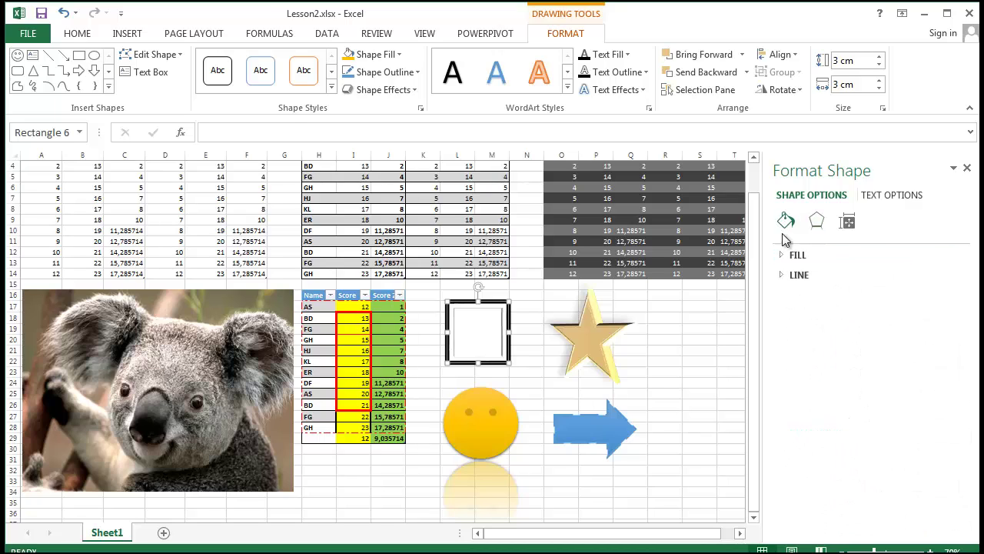
{"action": "left_click", "coordinate": [782, 257]}
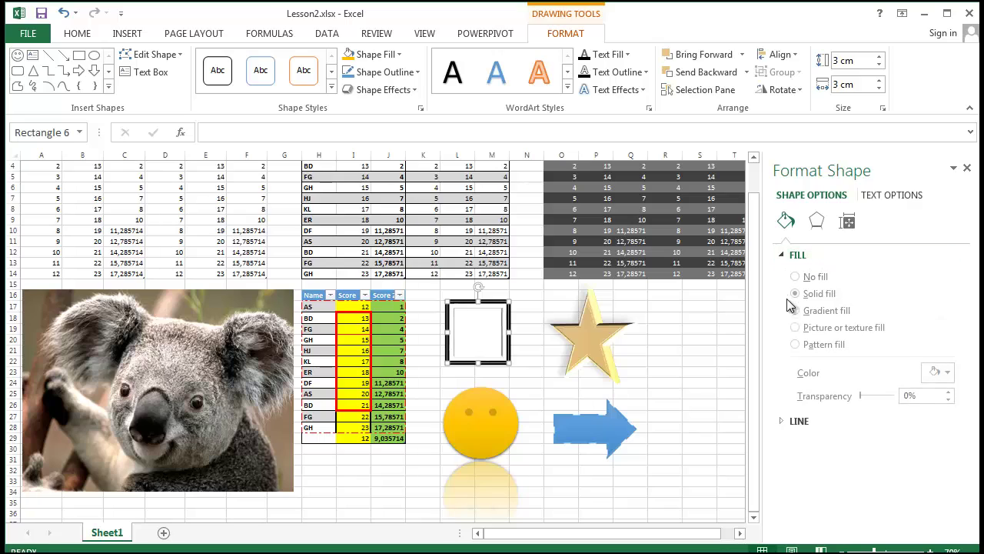
{"action": "left_click", "coordinate": [807, 420]}
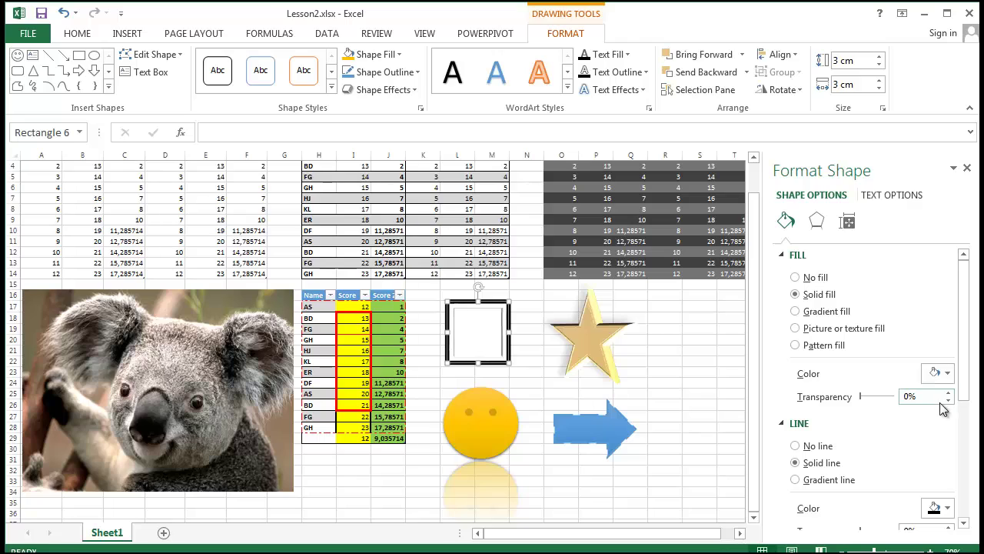
Try a dark orange solid fill and a picture or texture fill on the square.
{"action": "left_click", "coordinate": [948, 374]}
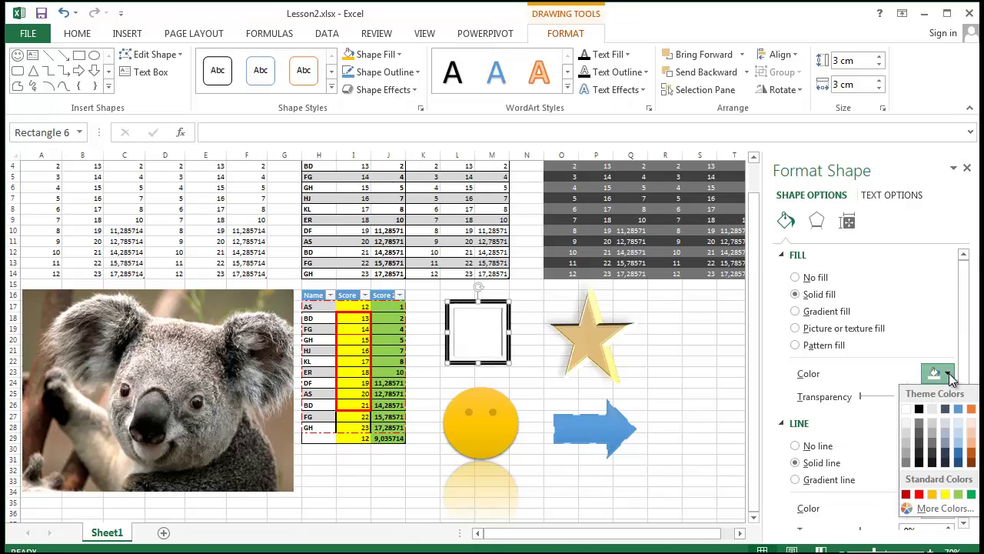
{"action": "left_click", "coordinate": [972, 453]}
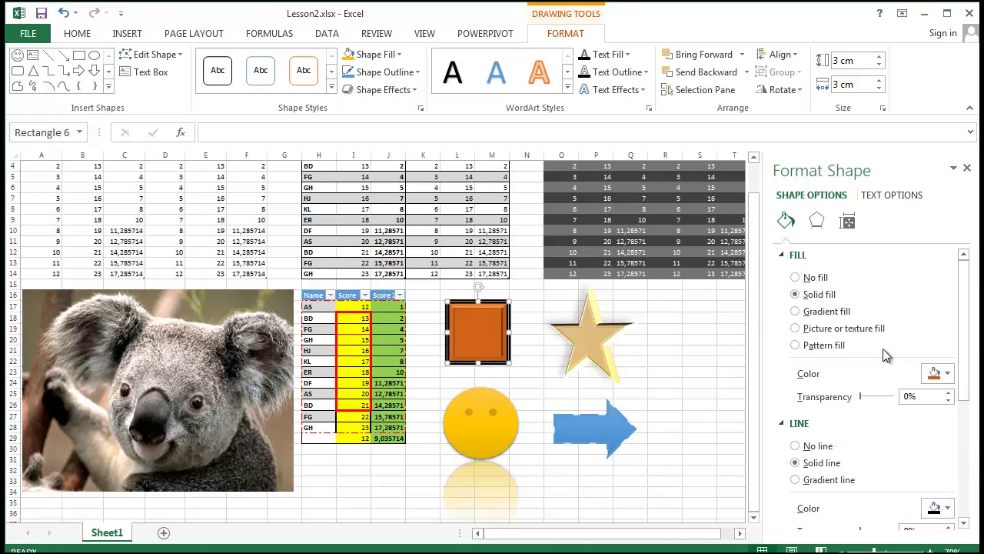
{"action": "left_click", "coordinate": [842, 328]}
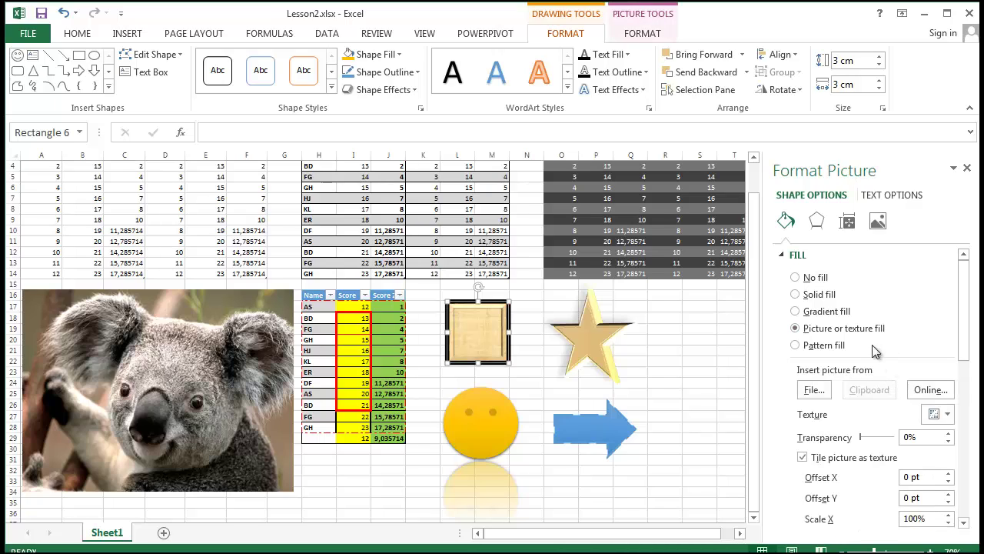
Give the square a gradient fill, look through its gradient and line settings, and deselect it.
{"action": "left_click", "coordinate": [802, 312]}
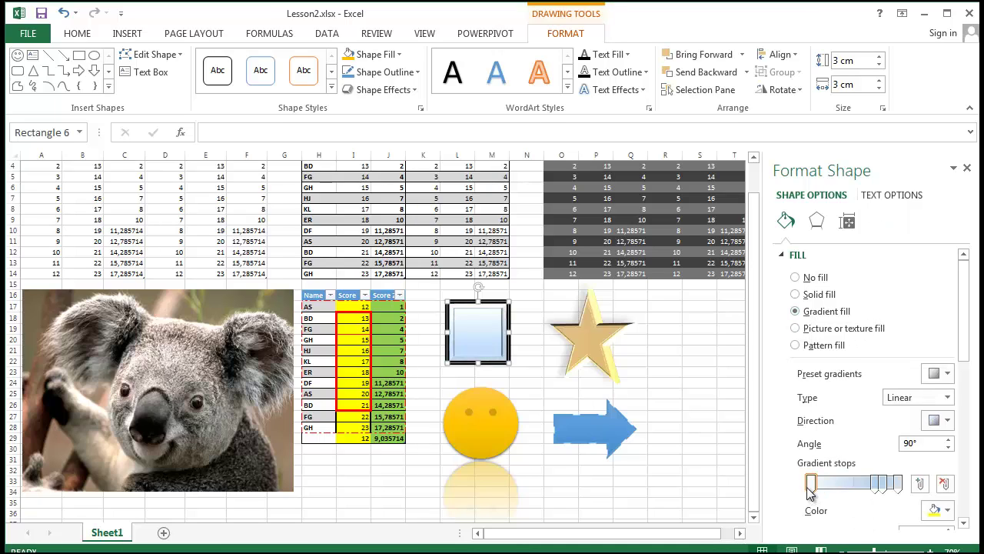
{"action": "scroll", "coordinate": [858, 361], "scroll_direction": "down", "scroll_amount": 6}
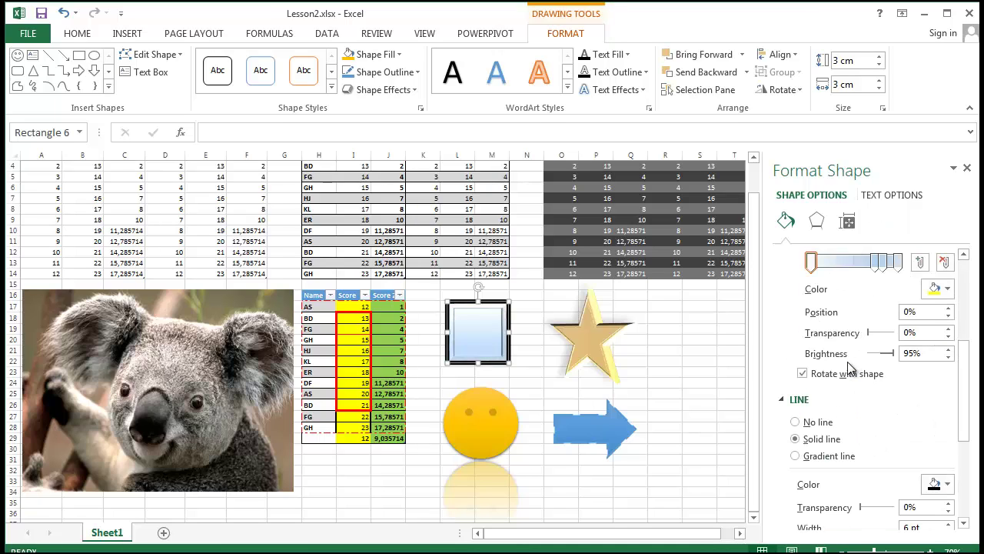
{"action": "scroll", "coordinate": [848, 362], "scroll_direction": "down", "scroll_amount": 1}
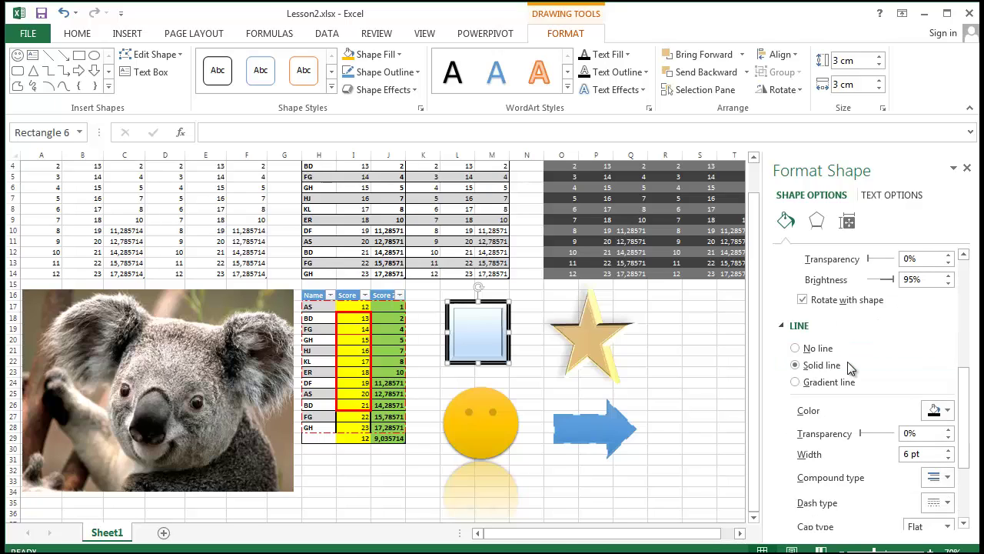
{"action": "scroll", "coordinate": [847, 361], "scroll_direction": "down", "scroll_amount": 2}
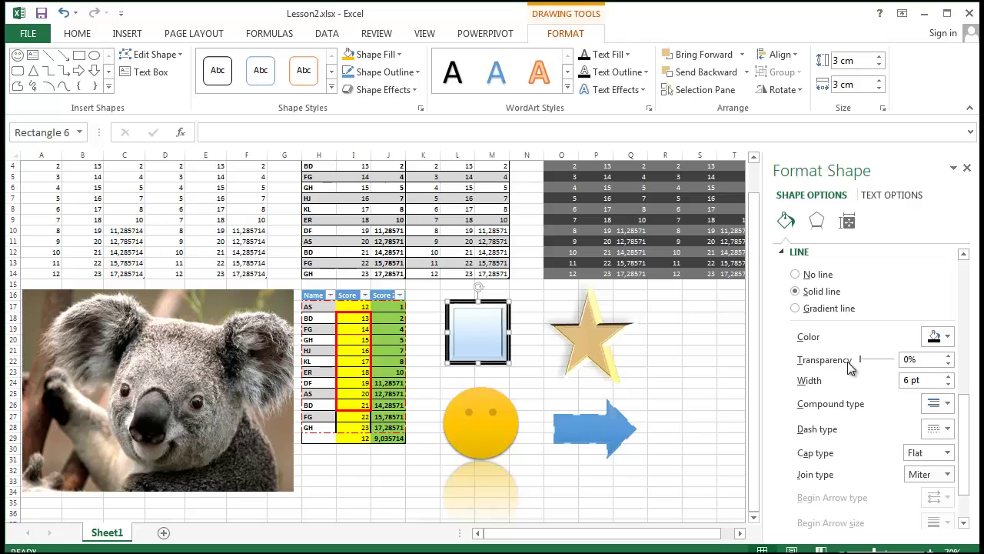
{"action": "left_click", "coordinate": [686, 339]}
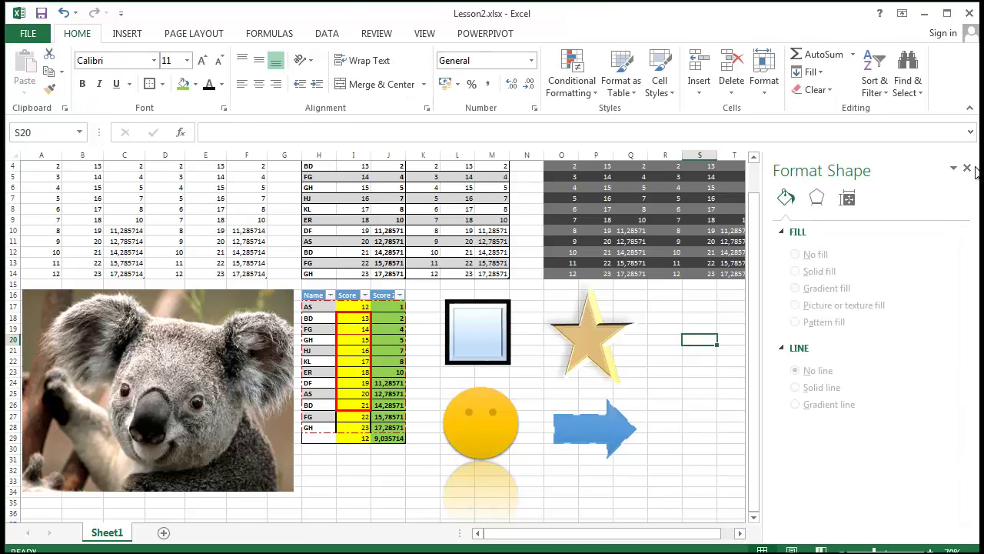
Rotate the gradient-filled square slightly clockwise and the star considerably further clockwise.
{"action": "left_click", "coordinate": [493, 329]}
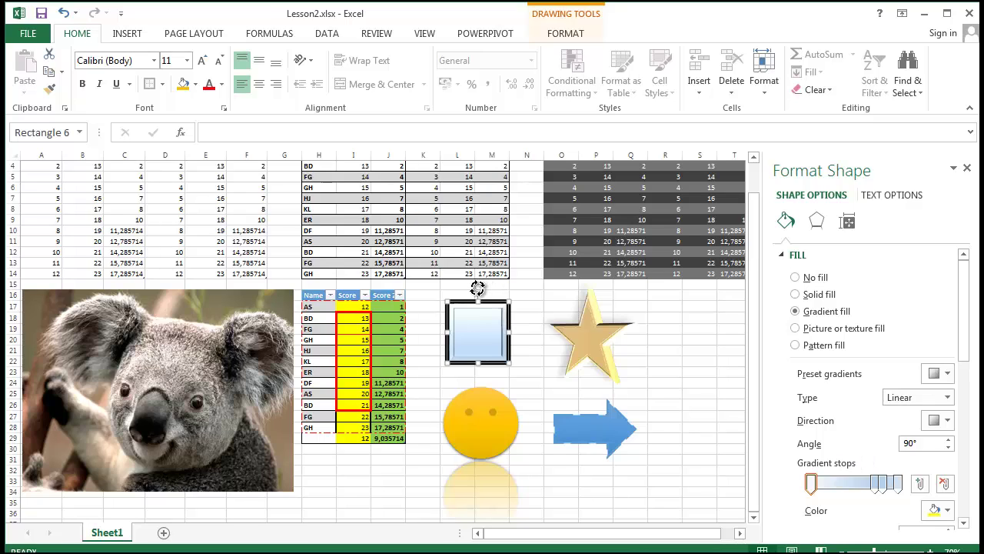
{"action": "mouse_move", "coordinate": [479, 287]}
{"action": "left_mouse_down"}
{"action": "mouse_move", "coordinate": [494, 286]}
{"action": "mouse_move", "coordinate": [527, 323]}
{"action": "mouse_move", "coordinate": [487, 380]}
{"action": "mouse_move", "coordinate": [379, 292]}
{"action": "mouse_move", "coordinate": [501, 295]}
{"action": "mouse_move", "coordinate": [470, 382]}
{"action": "mouse_move", "coordinate": [551, 379]}
{"action": "mouse_move", "coordinate": [514, 356]}
{"action": "mouse_move", "coordinate": [547, 300]}
{"action": "mouse_move", "coordinate": [496, 293]}
{"action": "left_mouse_up"}
{"action": "left_click", "coordinate": [597, 301]}
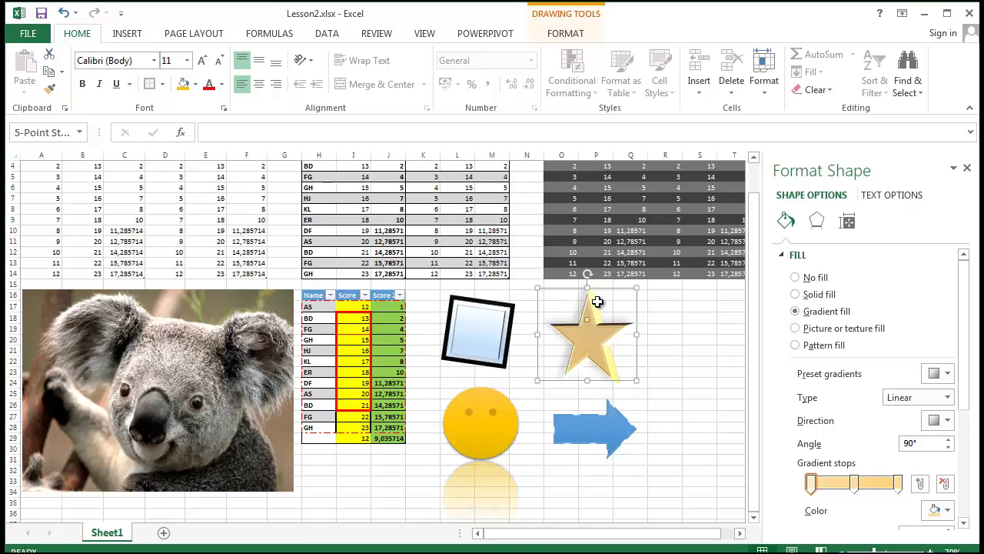
{"action": "left_click_drag", "start_coordinate": [586, 275], "coordinate": [626, 314]}
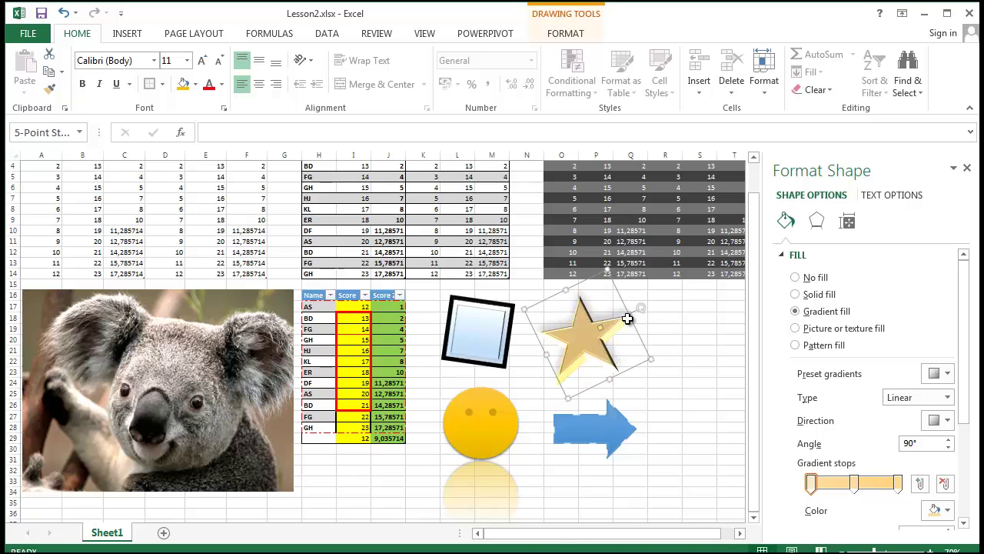
Move the blue arrow slightly down and to the right, and look over the full gallery of insertable shapes.
{"action": "left_click", "coordinate": [605, 433]}
{"action": "left_click_drag", "start_coordinate": [606, 439], "coordinate": [614, 448]}
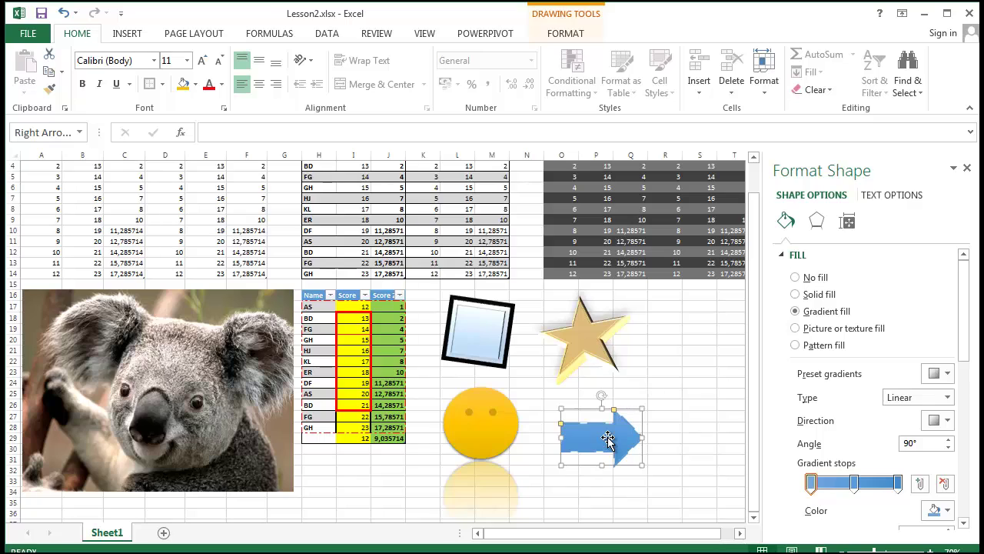
{"action": "double_click", "coordinate": [607, 438]}
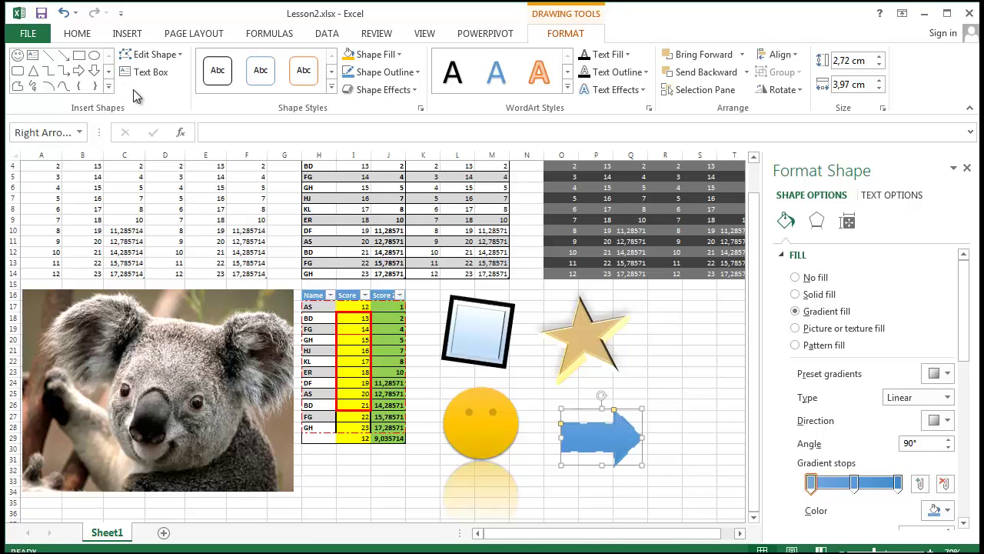
{"action": "left_click", "coordinate": [109, 87]}
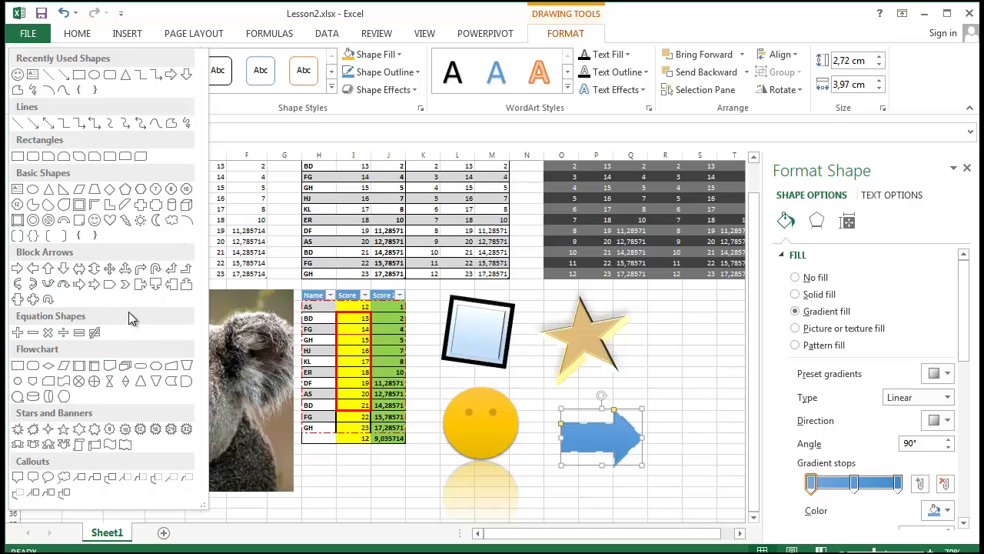
{"action": "left_click", "coordinate": [698, 500]}
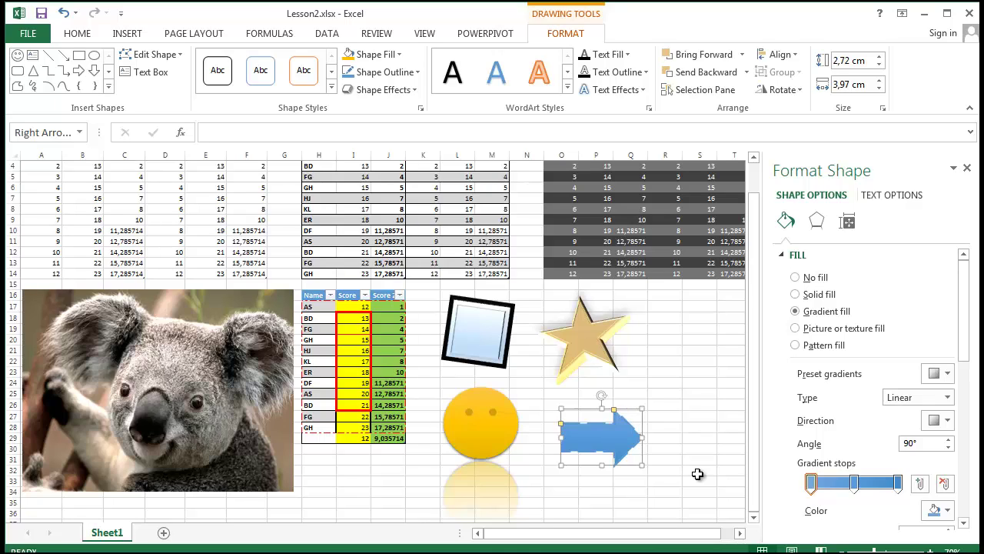
Rotate the gradient-filled square left by 90°, review the other rotation options and deselect it.
{"action": "left_click", "coordinate": [471, 324]}
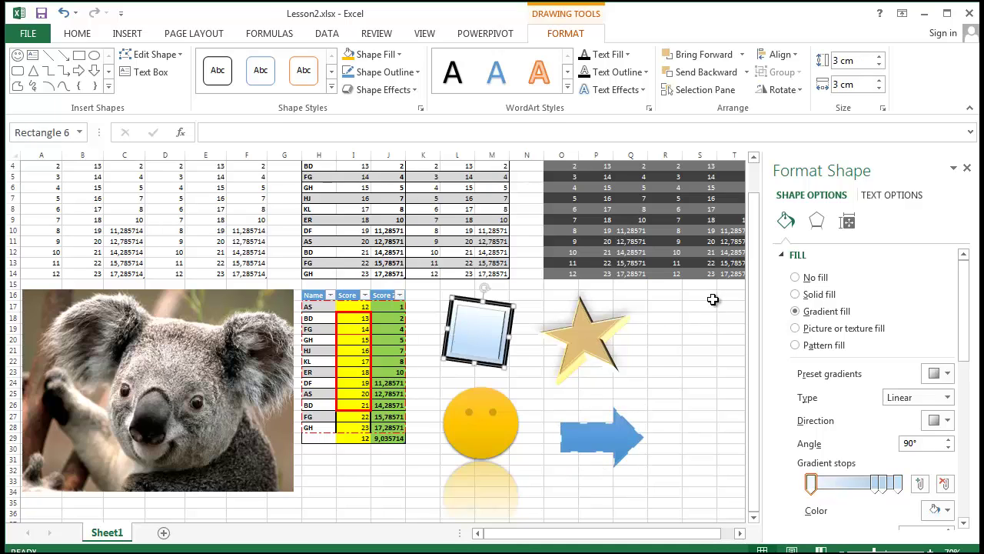
{"action": "left_click", "coordinate": [699, 329]}
{"action": "left_click", "coordinate": [489, 316]}
{"action": "left_click", "coordinate": [798, 90]}
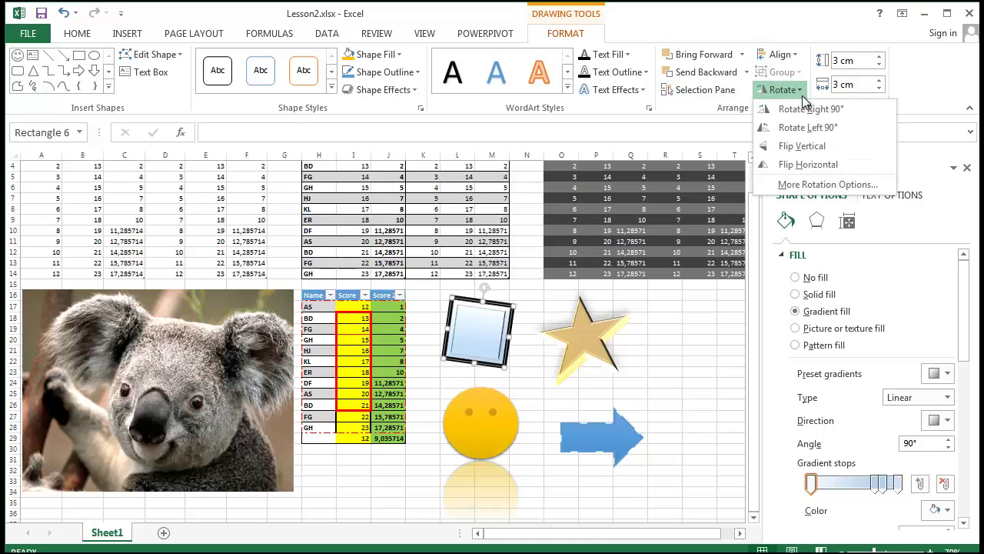
{"action": "left_click", "coordinate": [806, 130]}
{"action": "left_click", "coordinate": [794, 91]}
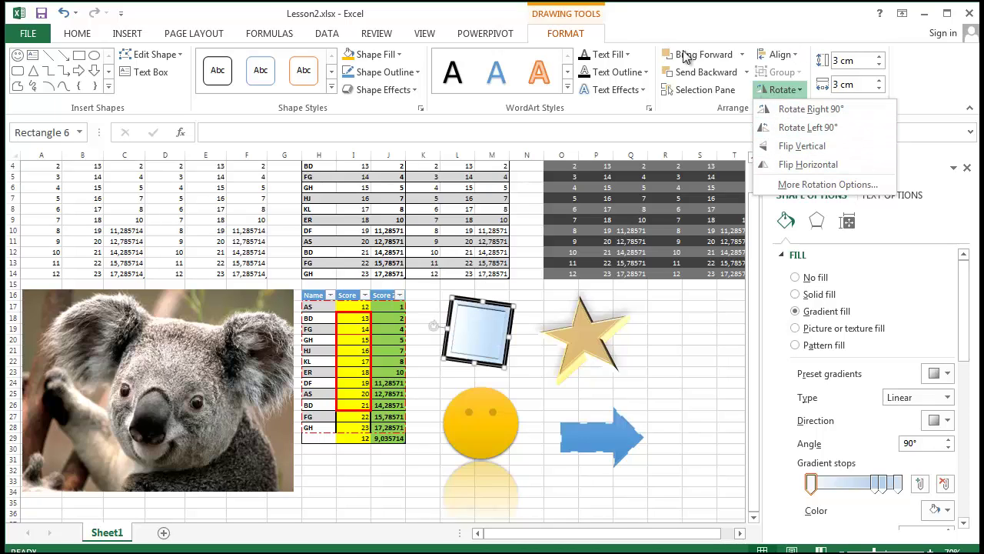
{"action": "left_click", "coordinate": [651, 383]}
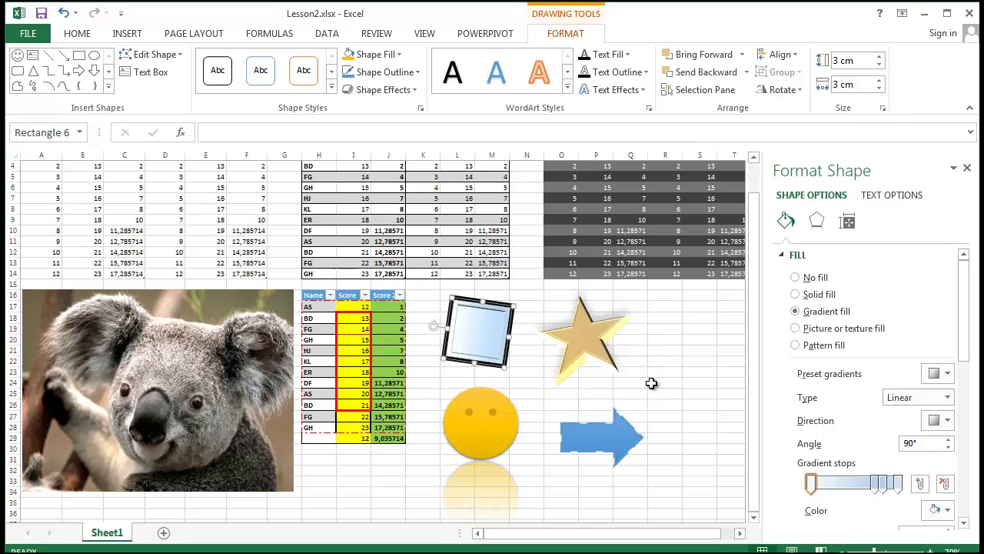
{"action": "left_click", "coordinate": [656, 374]}
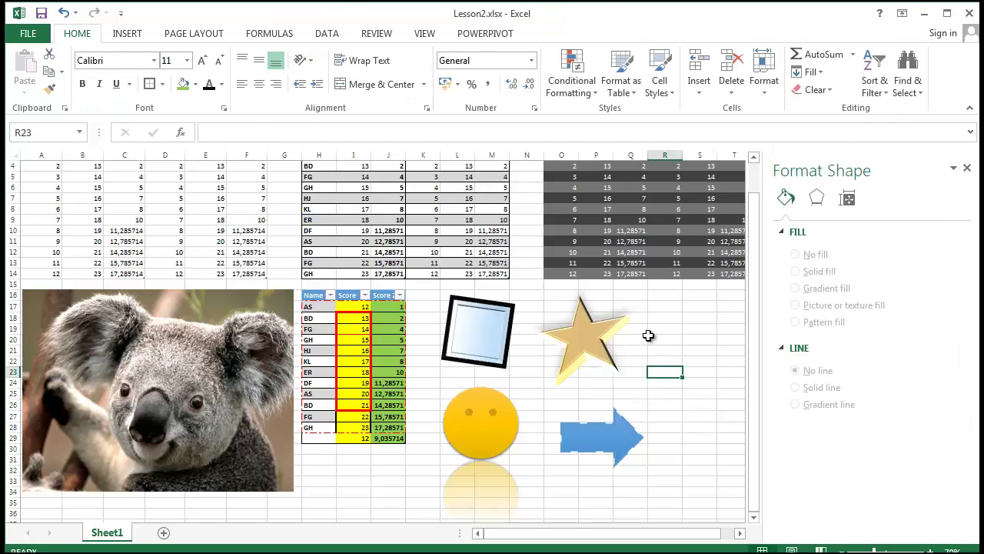
Move the star onto the gradient-filled square so that they overlap, and deselect it.
{"action": "left_click_drag", "start_coordinate": [582, 342], "coordinate": [482, 338]}
{"action": "left_click", "coordinate": [630, 339]}
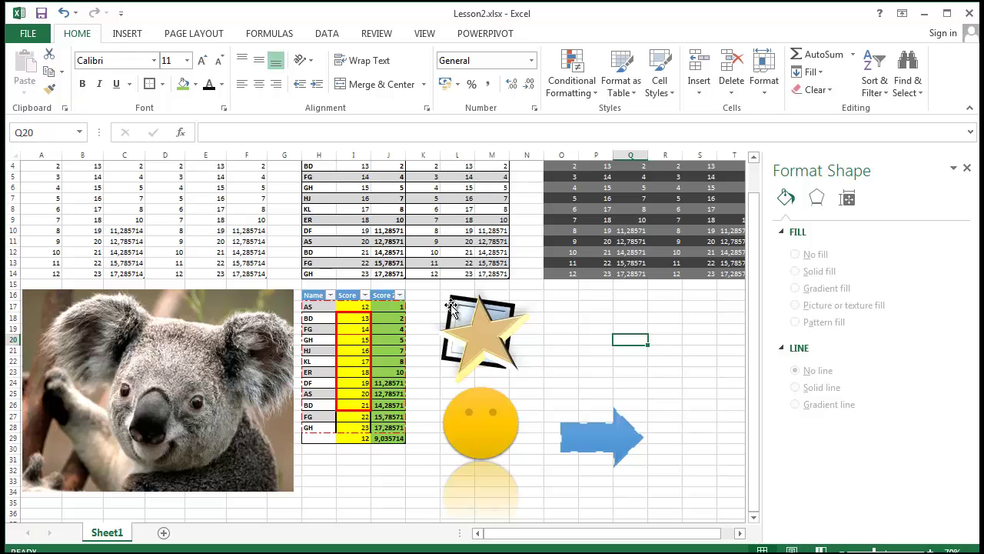
Bring the square forward in front of the star and send it backward again.
{"action": "left_click", "coordinate": [451, 306]}
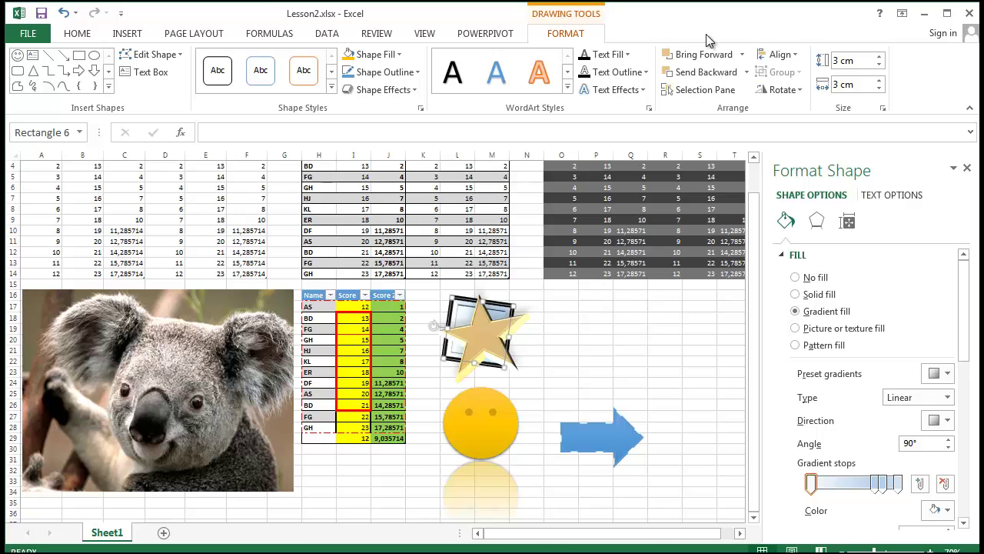
{"action": "left_click", "coordinate": [676, 54]}
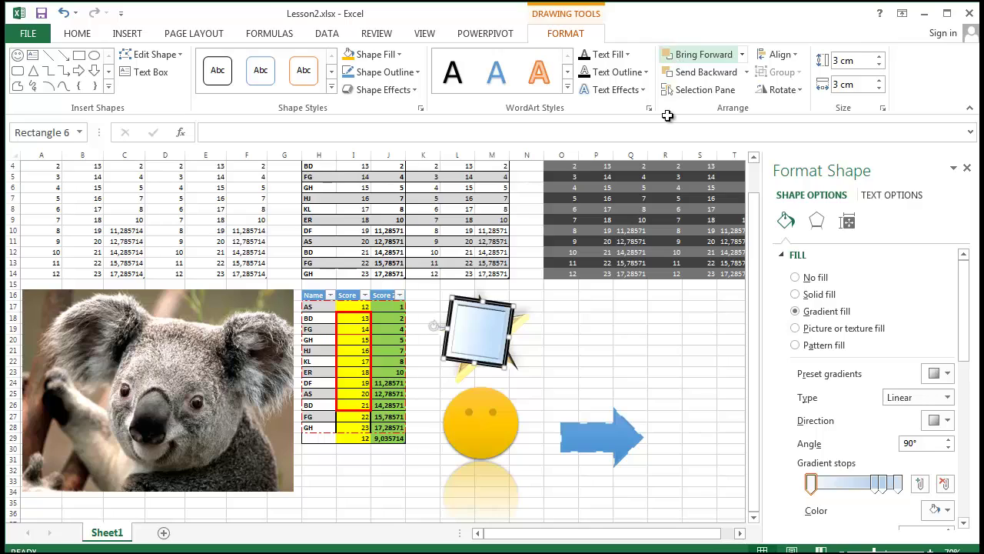
{"action": "left_click", "coordinate": [681, 72]}
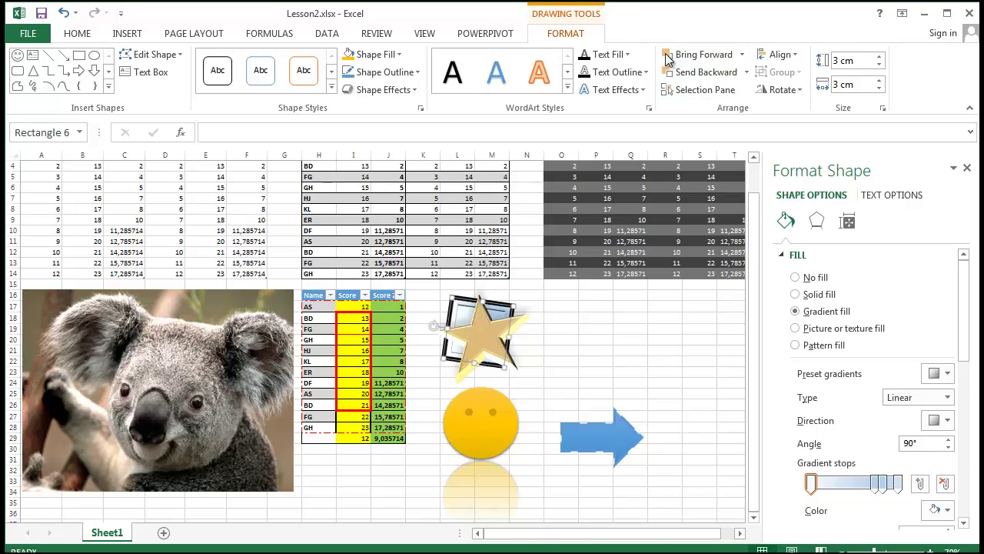
Select the star on top of the square and open its detailed size and rotation options.
{"action": "left_click", "coordinate": [597, 351]}
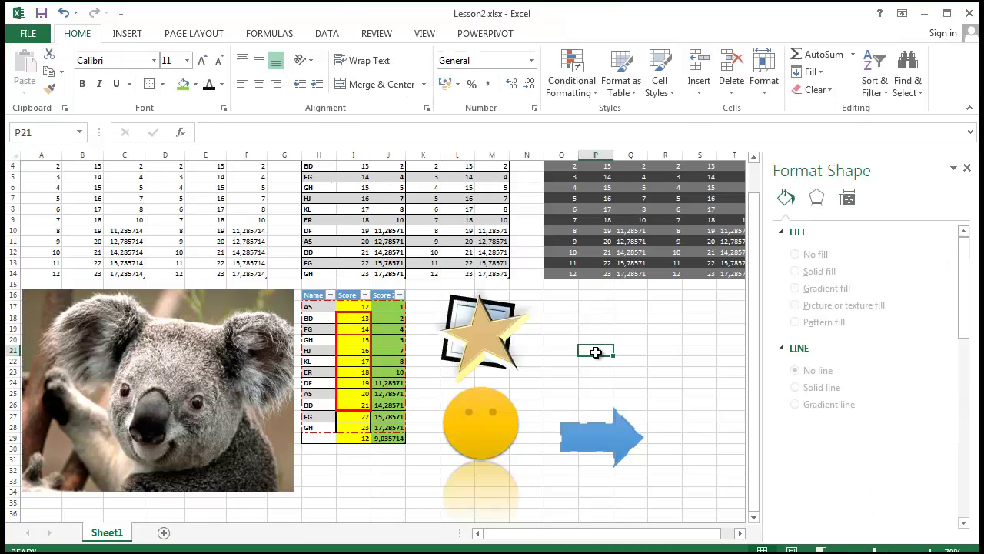
{"action": "left_click", "coordinate": [458, 303]}
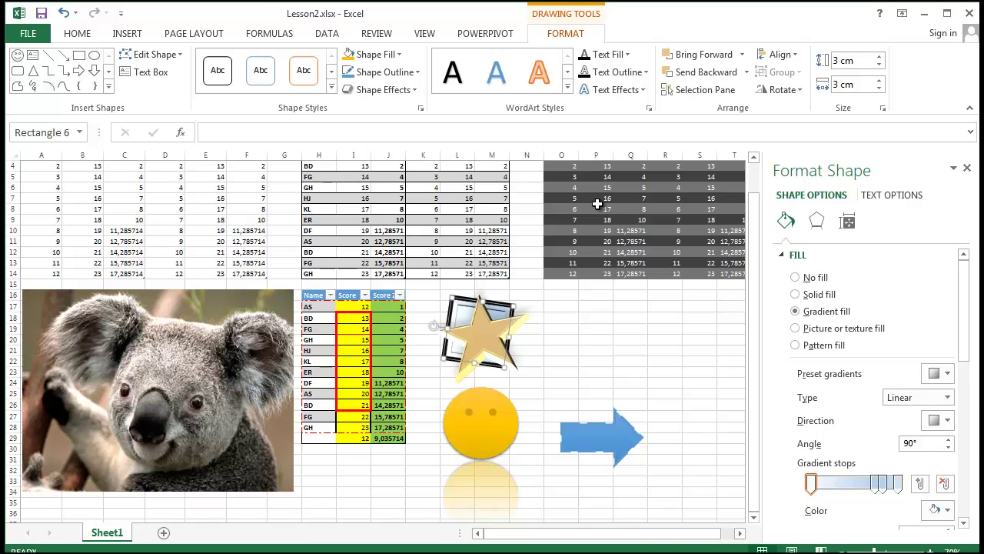
{"action": "left_click", "coordinate": [483, 343]}
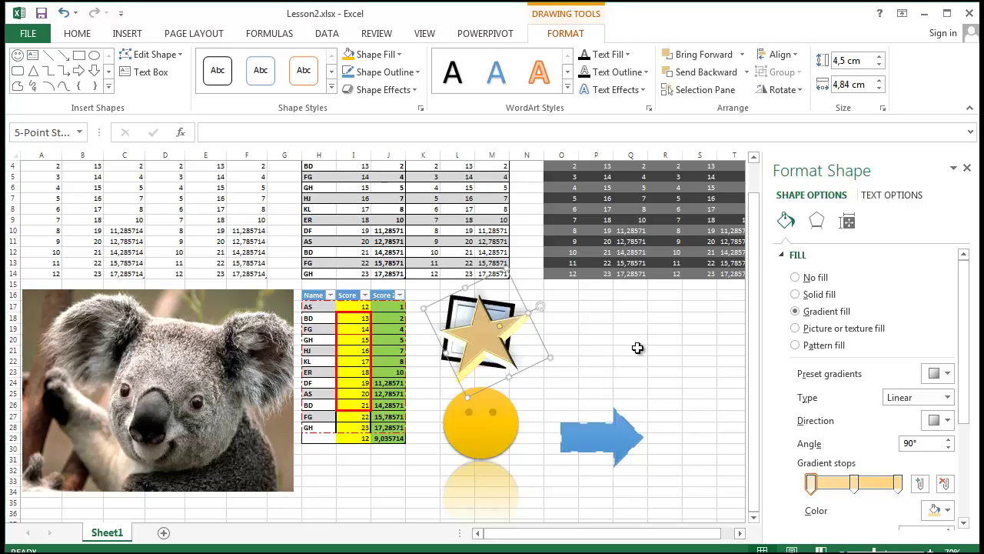
{"action": "left_click", "coordinate": [800, 90]}
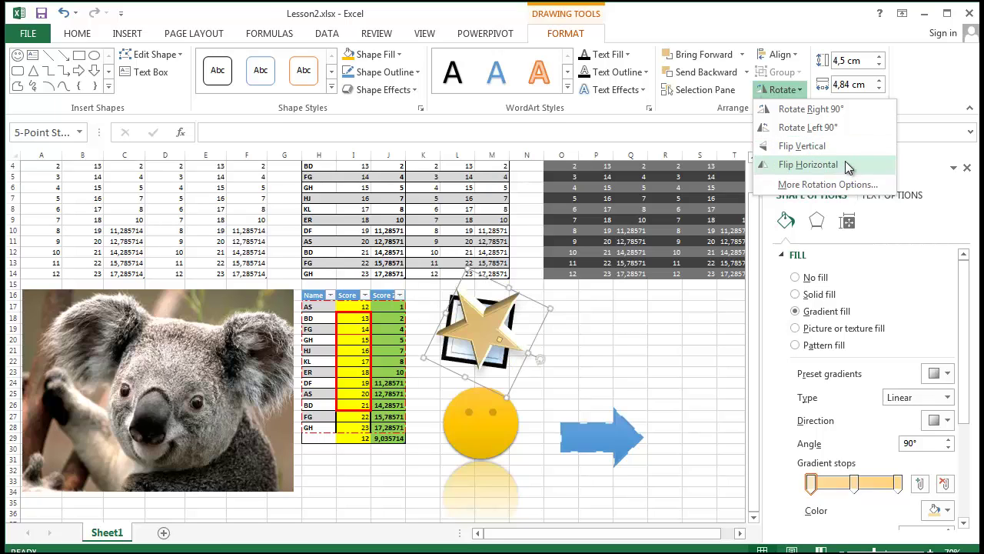
{"action": "left_click", "coordinate": [828, 185]}
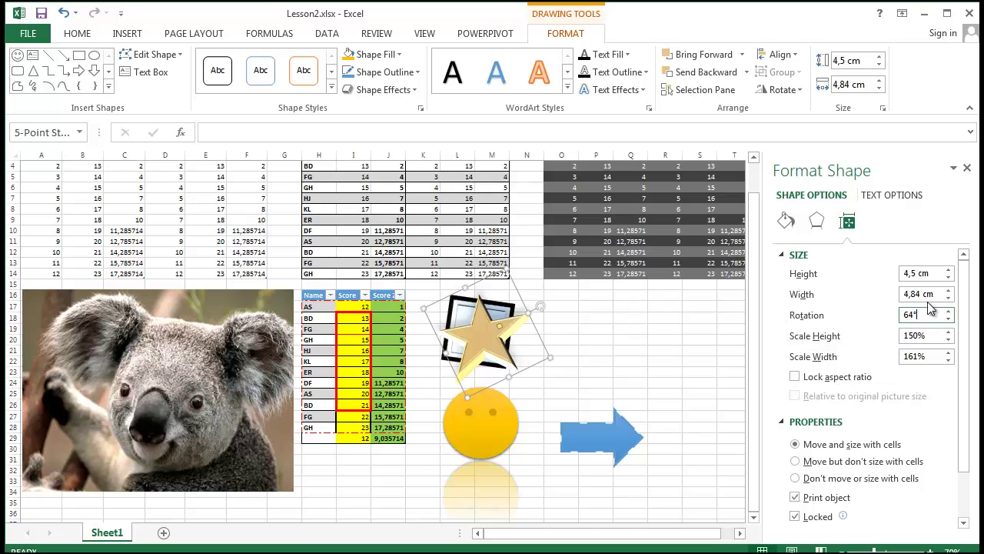
{"action": "key", "text": "Return"}
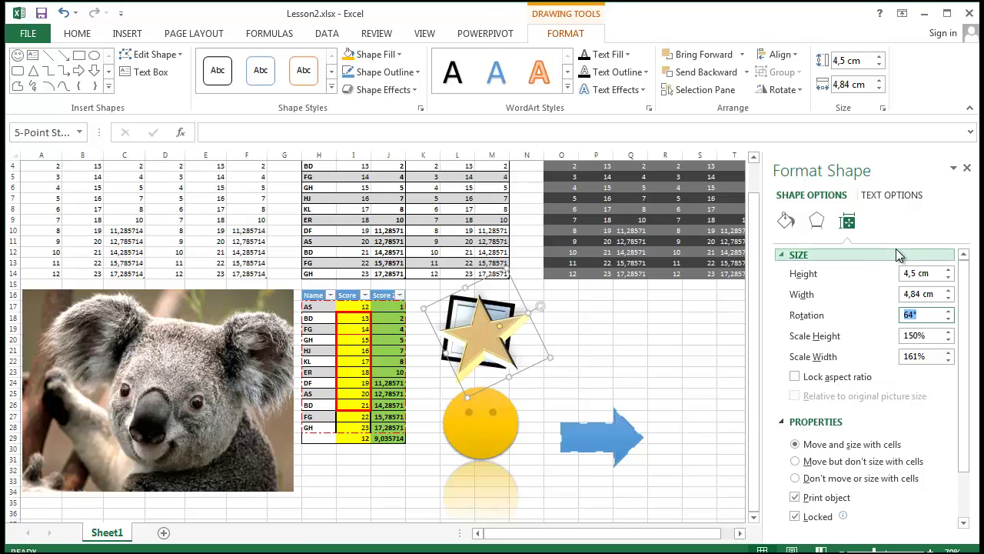
Set the star's rotation to 90° and reset it to 0°.
{"action": "type", "text": "90"}
{"action": "left_click", "coordinate": [927, 338]}
{"action": "left_click", "coordinate": [934, 315]}
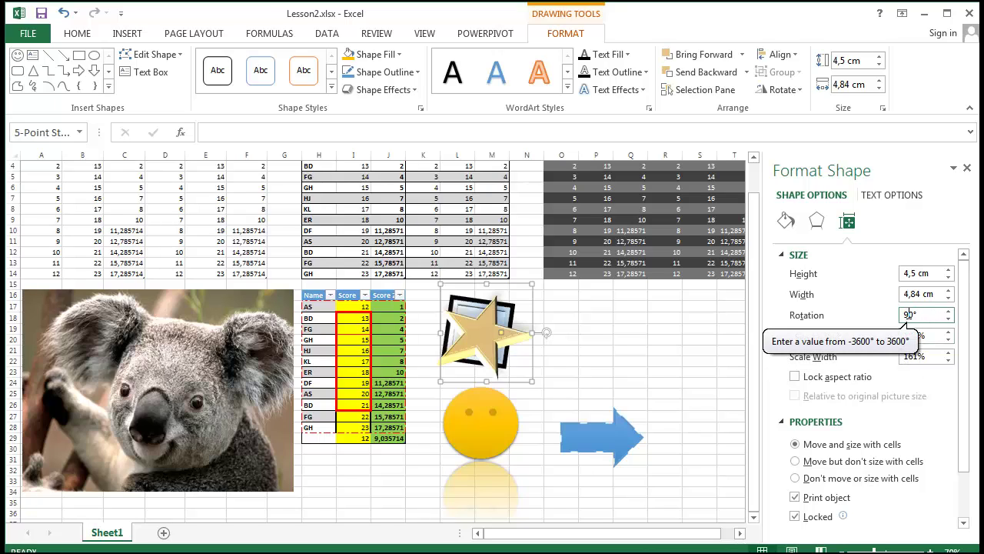
{"action": "double_click", "coordinate": [926, 314]}
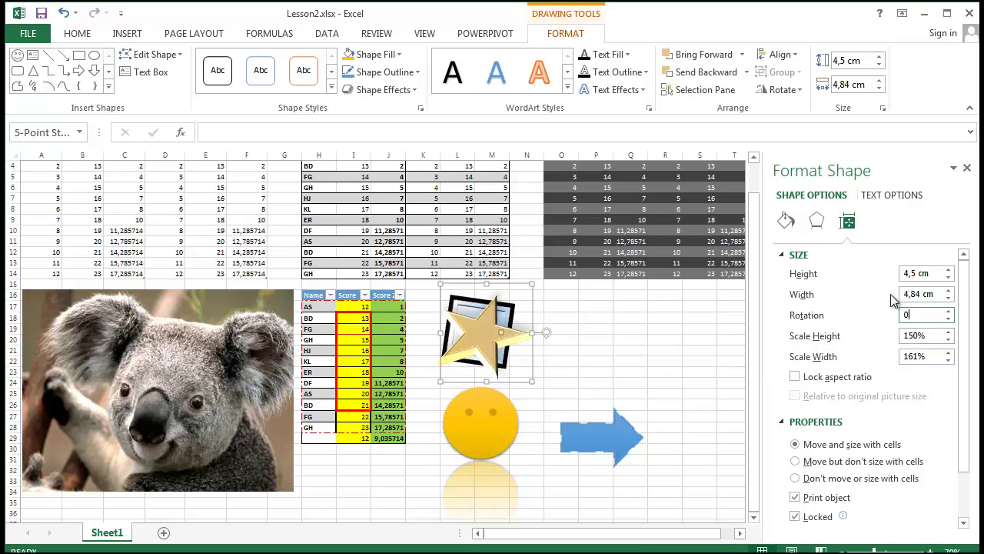
{"action": "left_click", "coordinate": [932, 335]}
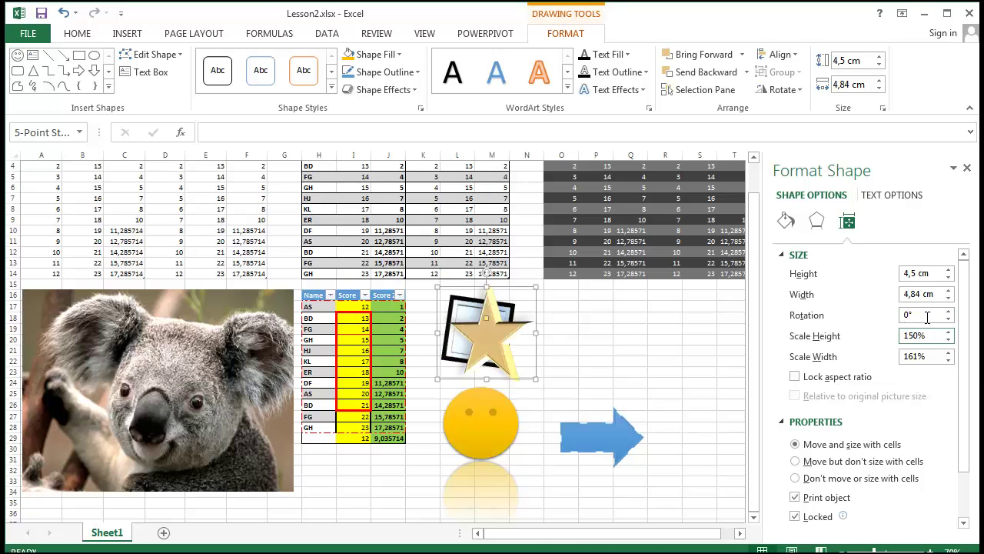
Set the star's rotation to -90° and deselect it.
{"action": "left_click", "coordinate": [928, 315]}
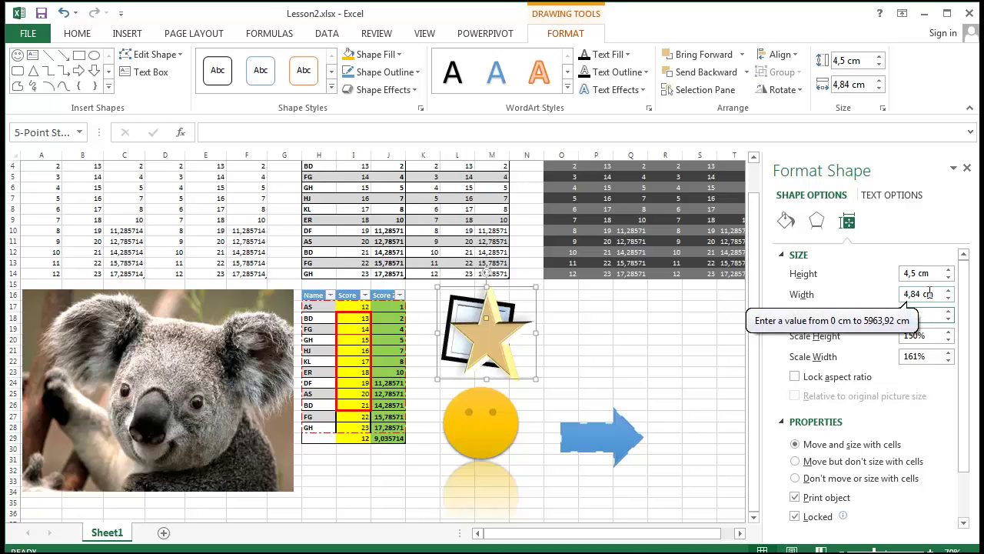
{"action": "type", "text": "-"}
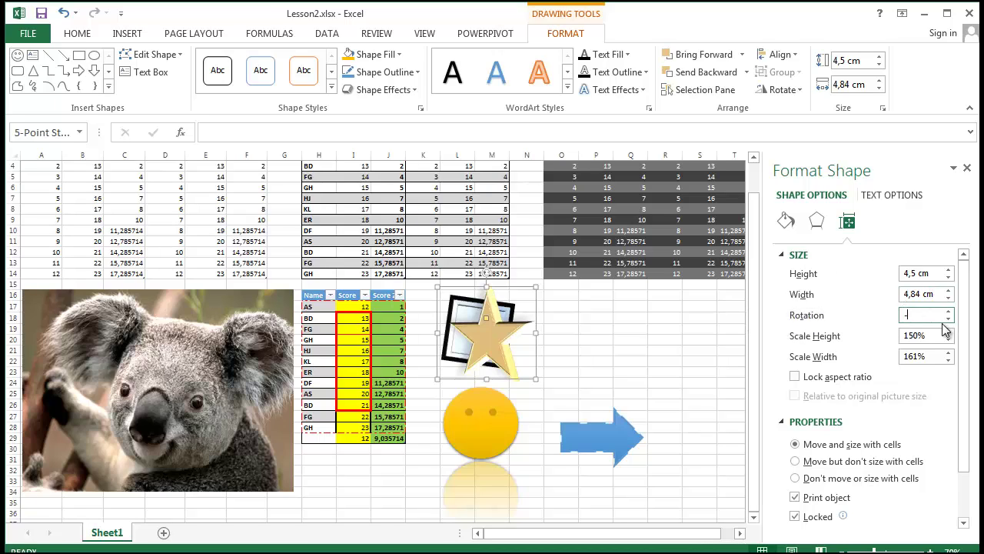
{"action": "type", "text": "90"}
{"action": "key", "text": "Return"}
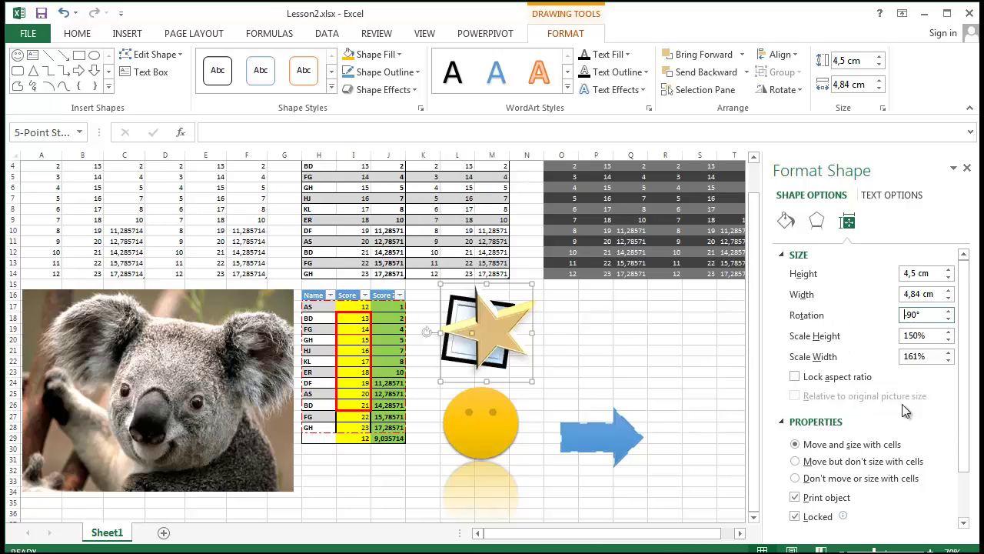
{"action": "left_click", "coordinate": [619, 338]}
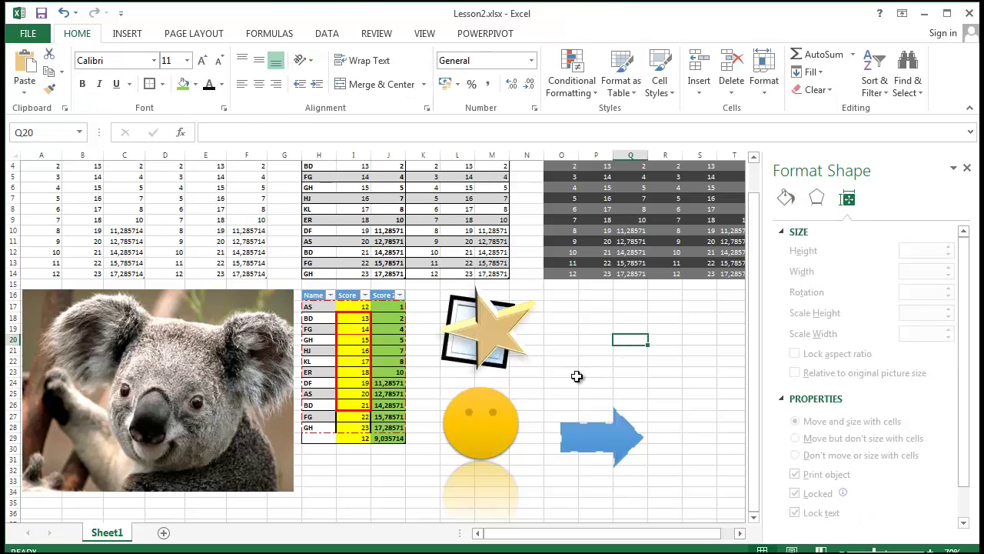
Move the star off the gradient-filled square to the empty cells above the blue arrow.
{"action": "left_click", "coordinate": [488, 328]}
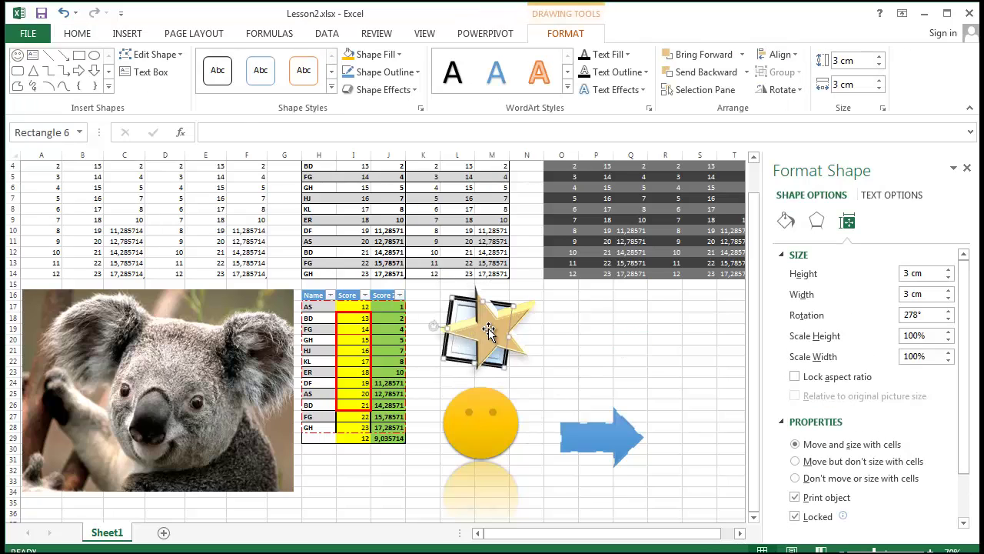
{"action": "left_click_drag", "start_coordinate": [523, 314], "coordinate": [630, 314]}
{"action": "left_click", "coordinate": [514, 319]}
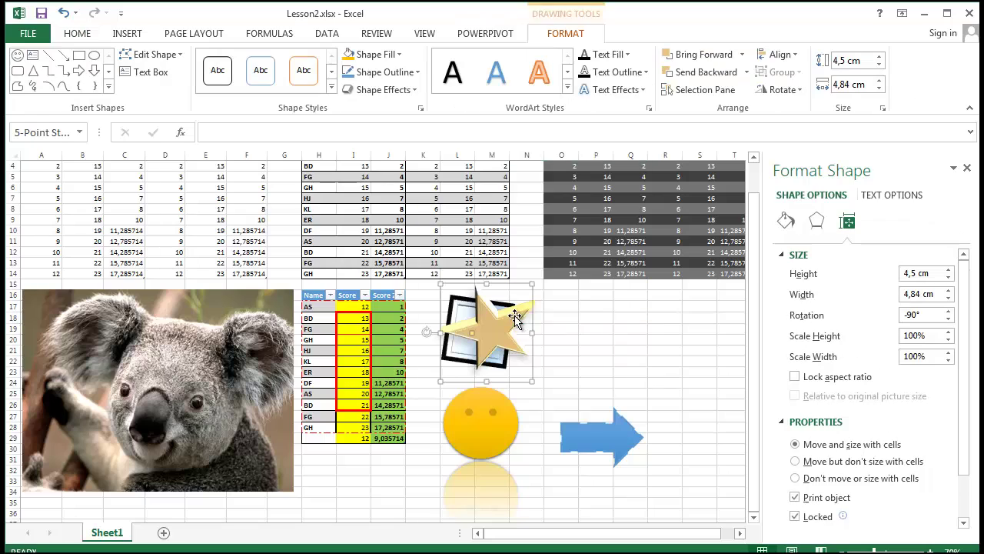
{"action": "left_click_drag", "start_coordinate": [515, 319], "coordinate": [630, 311]}
Move the smiley face and the star onto the gradient-filled square so that all three shapes overlap, and deselect them.
{"action": "left_click", "coordinate": [484, 446]}
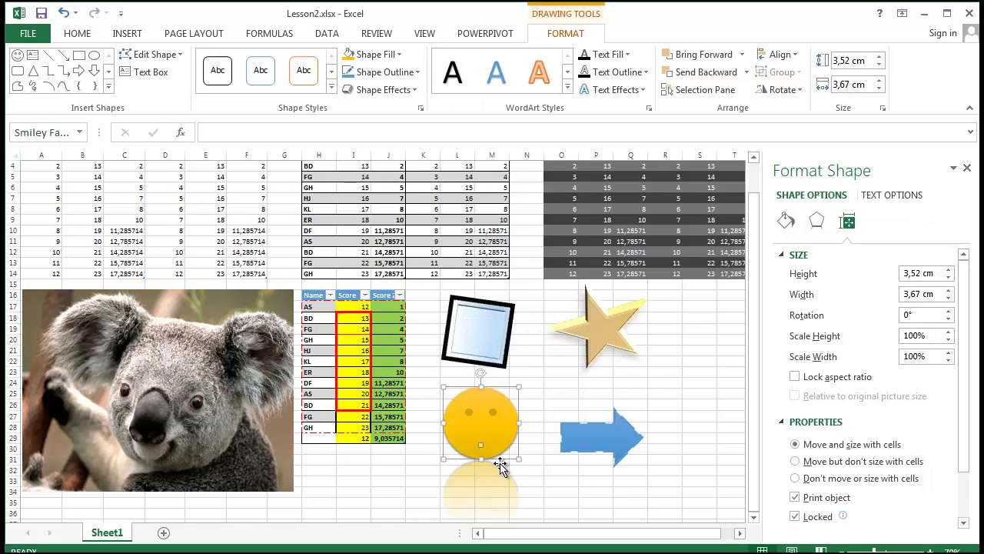
{"action": "left_click_drag", "start_coordinate": [500, 467], "coordinate": [499, 373]}
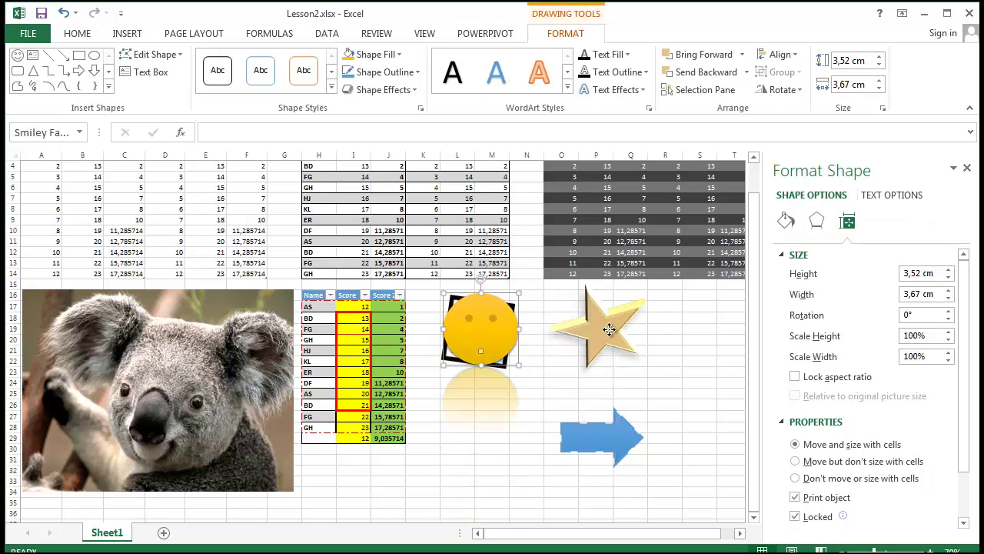
{"action": "left_click_drag", "start_coordinate": [609, 329], "coordinate": [491, 332]}
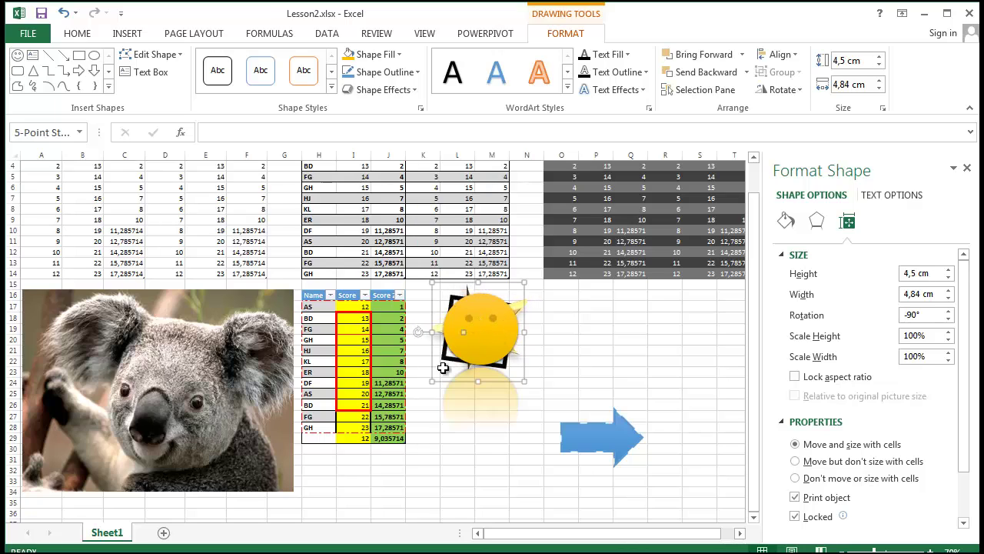
{"action": "left_click", "coordinate": [600, 373]}
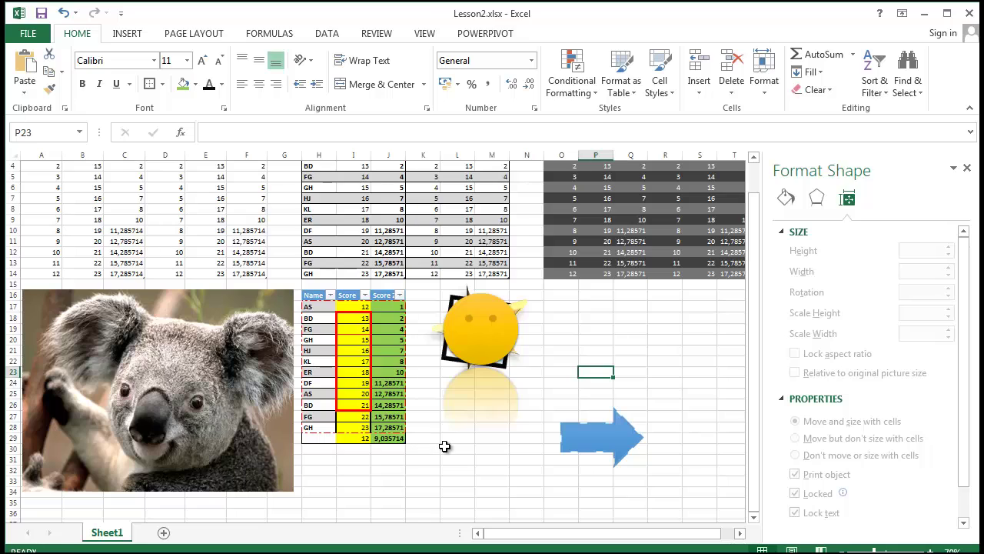
Send the smiley face backward by two levels and bring it forward by two levels again.
{"action": "left_click", "coordinate": [479, 340]}
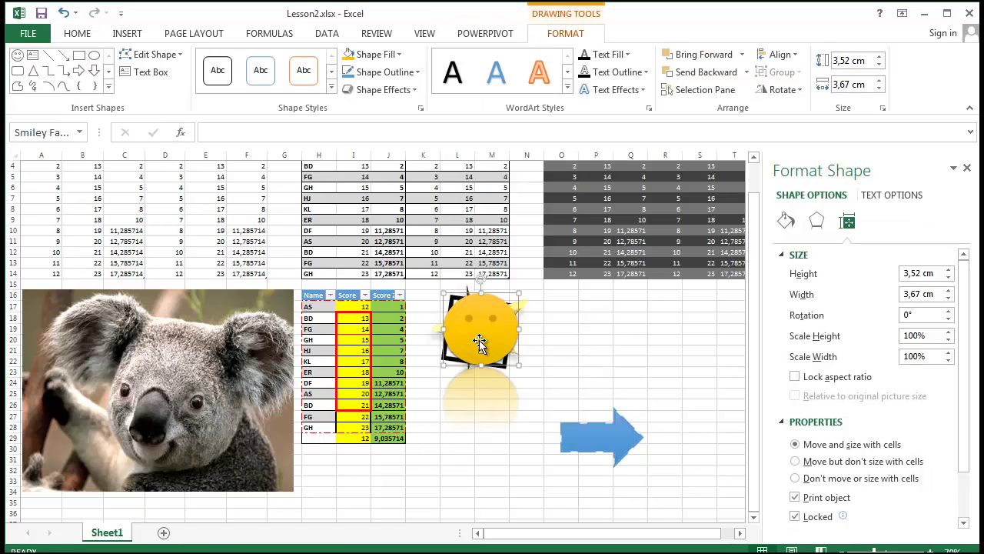
{"action": "left_click", "coordinate": [733, 71]}
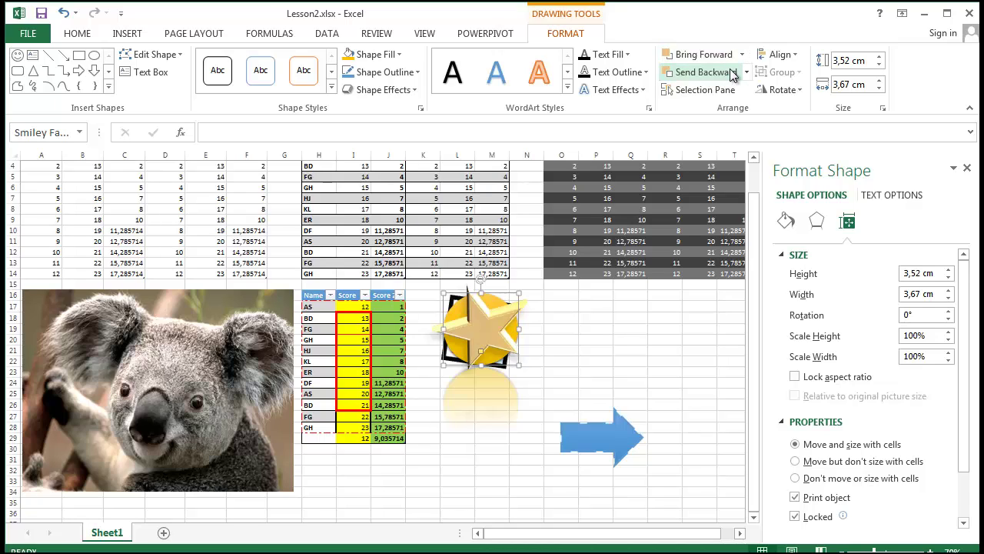
{"action": "left_click", "coordinate": [732, 72]}
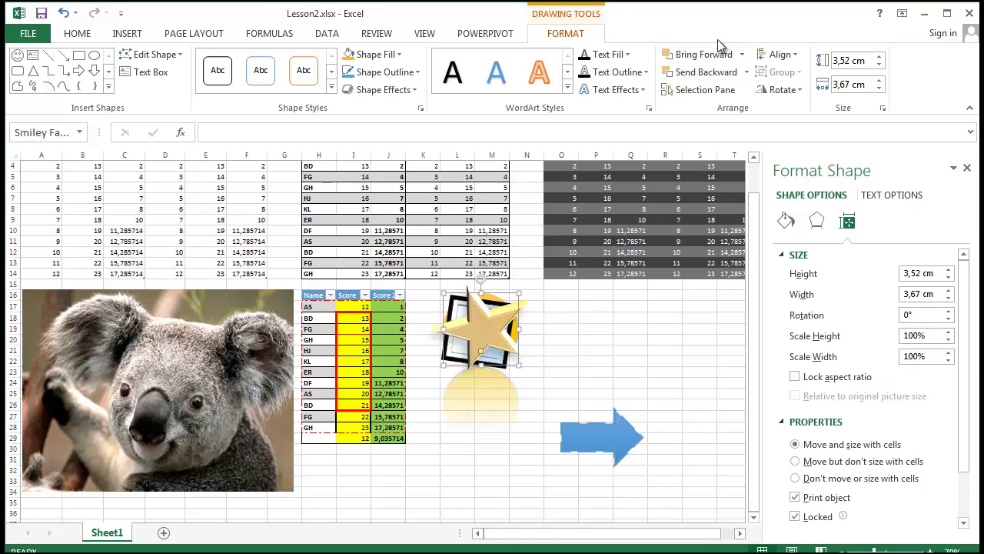
{"action": "left_click", "coordinate": [713, 56]}
{"action": "left_click", "coordinate": [714, 57]}
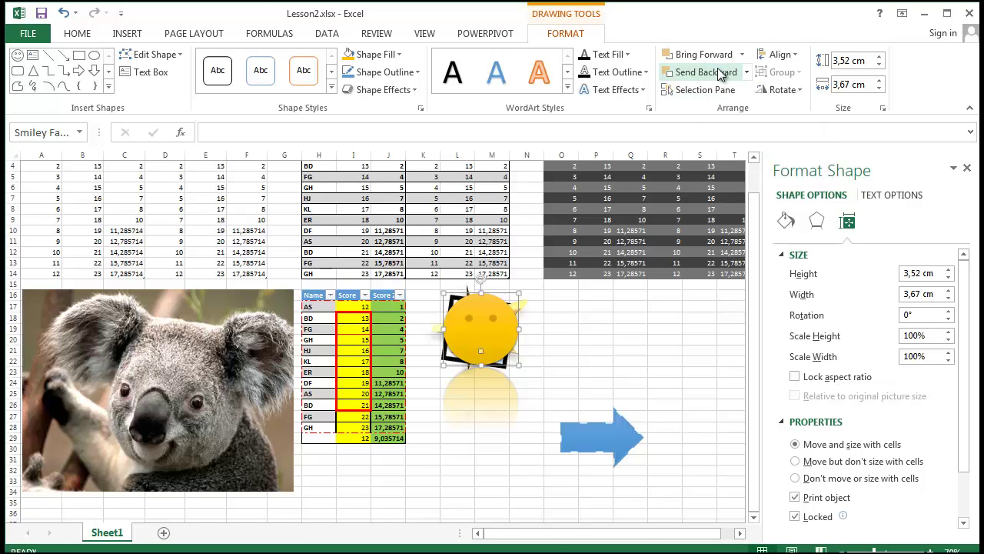
Send the smiley face backward behind the star and the square, send it to the back and deselect it.
{"action": "left_click", "coordinate": [719, 69]}
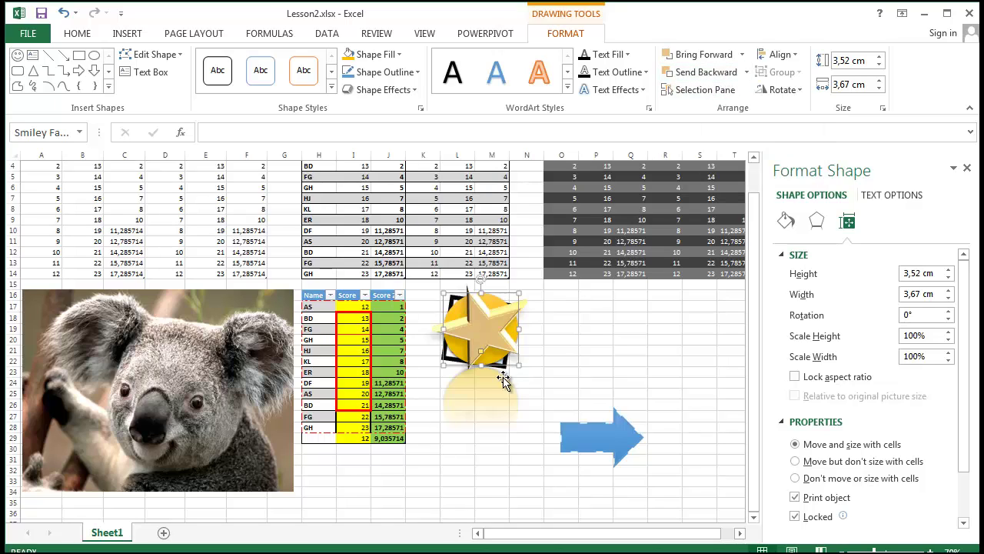
{"action": "left_click", "coordinate": [671, 71]}
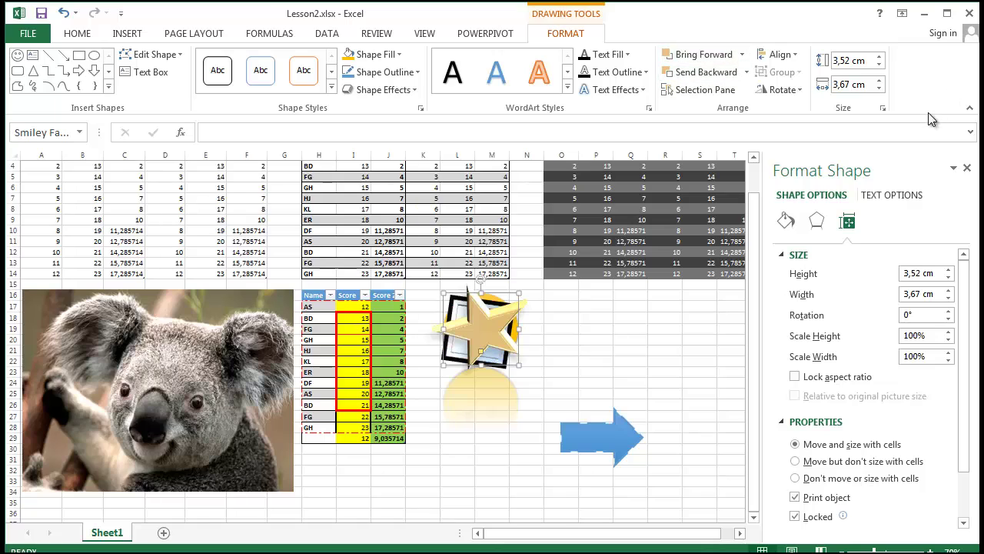
{"action": "left_click", "coordinate": [748, 72]}
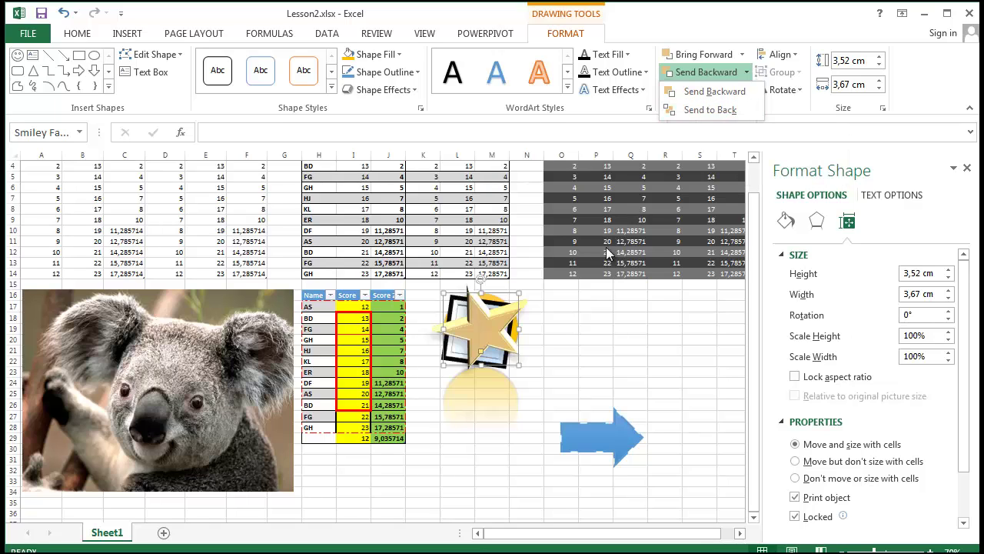
{"action": "left_click", "coordinate": [684, 115]}
{"action": "left_click", "coordinate": [592, 348]}
Send the star to the back, behind the square and the smiley face.
{"action": "left_click", "coordinate": [481, 323]}
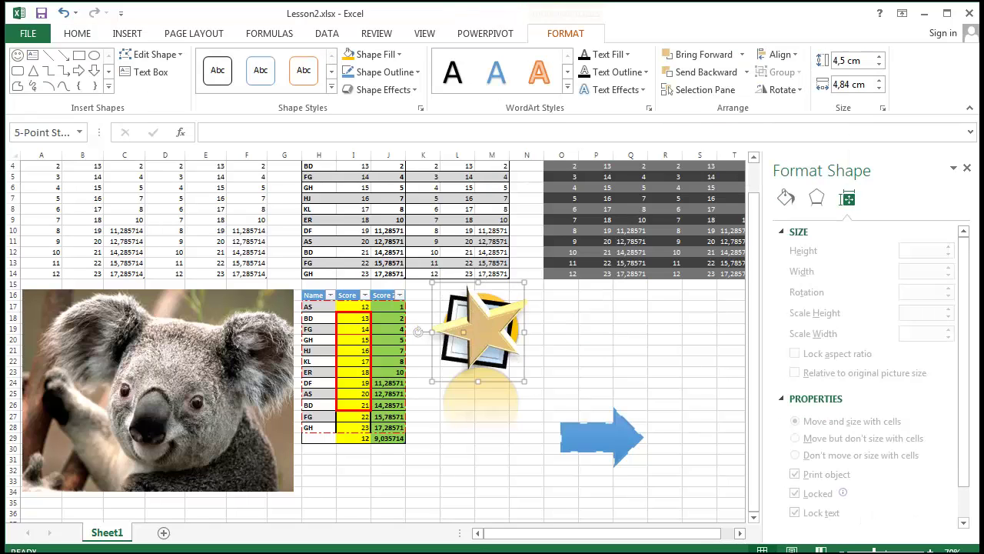
{"action": "left_click", "coordinate": [748, 73]}
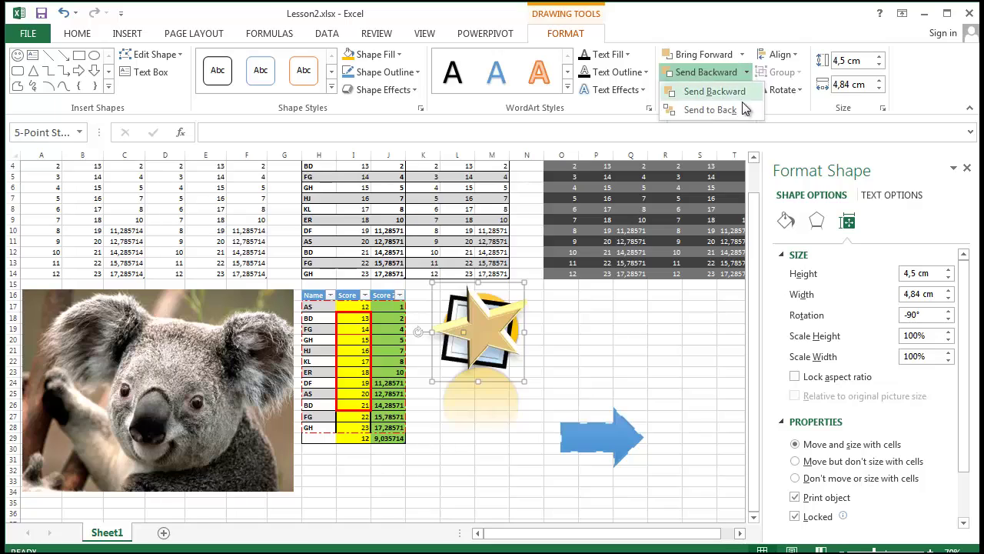
{"action": "left_click", "coordinate": [738, 107]}
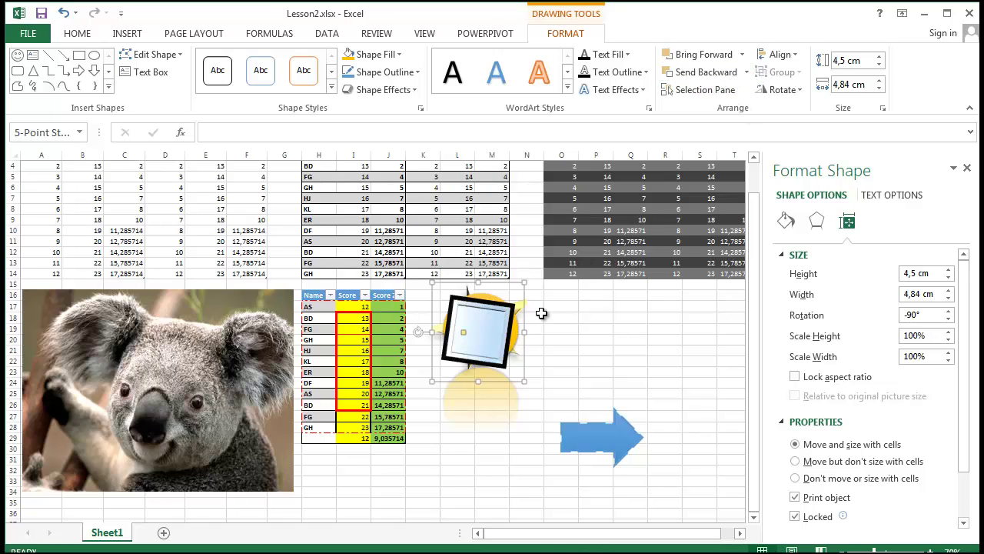
Send the gradient-filled square backward behind the smiley face and deselect it.
{"action": "left_click", "coordinate": [469, 326]}
{"action": "left_click", "coordinate": [681, 72]}
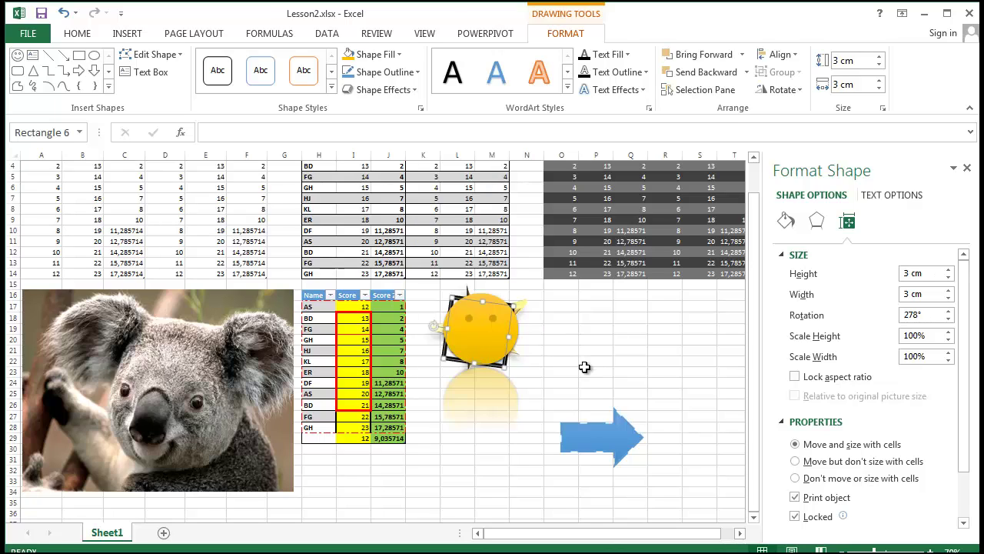
{"action": "left_click", "coordinate": [584, 368]}
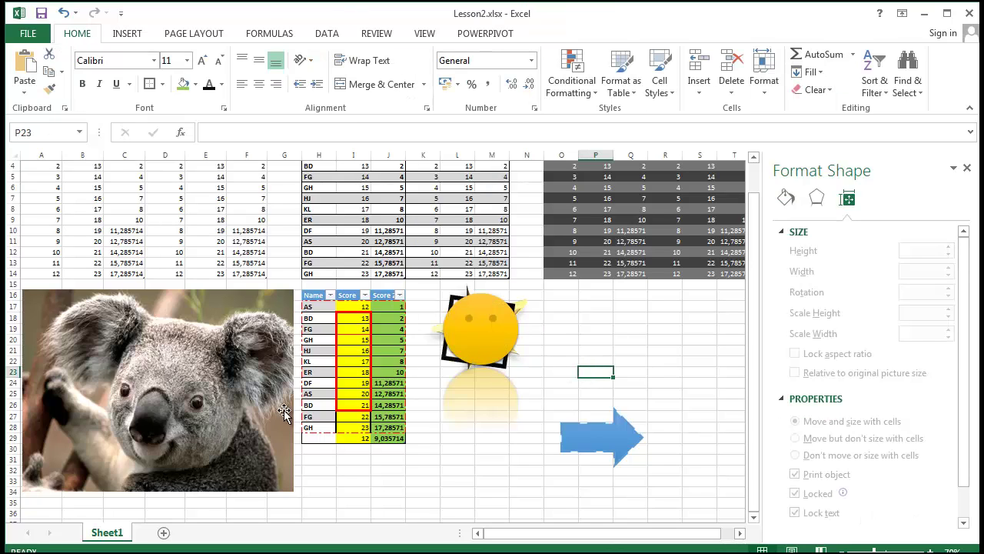
Send the smiley face backward behind the square, repeat Send Backward to lower it further in the stack, and deselect it.
{"action": "left_click", "coordinate": [473, 334]}
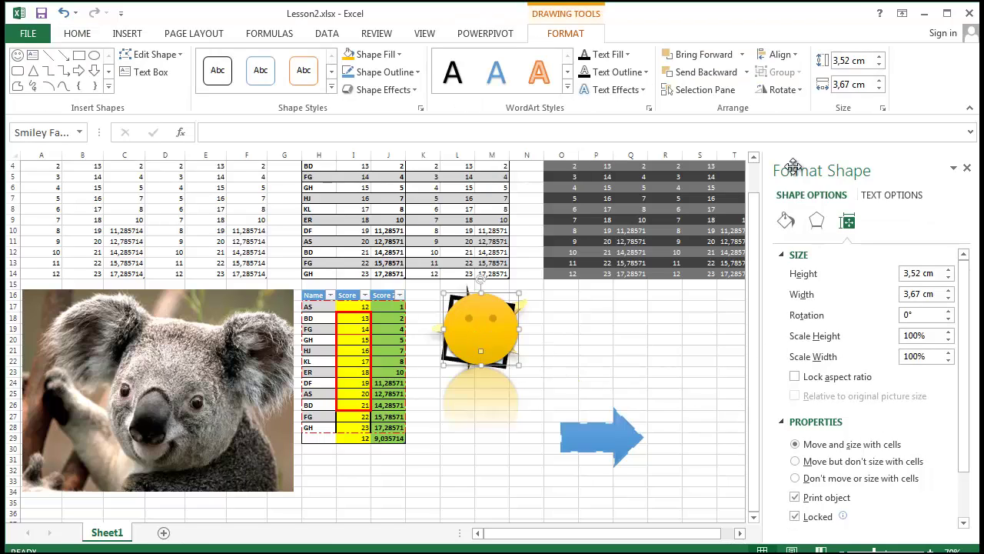
{"action": "left_click", "coordinate": [740, 72]}
{"action": "left_click", "coordinate": [744, 72]}
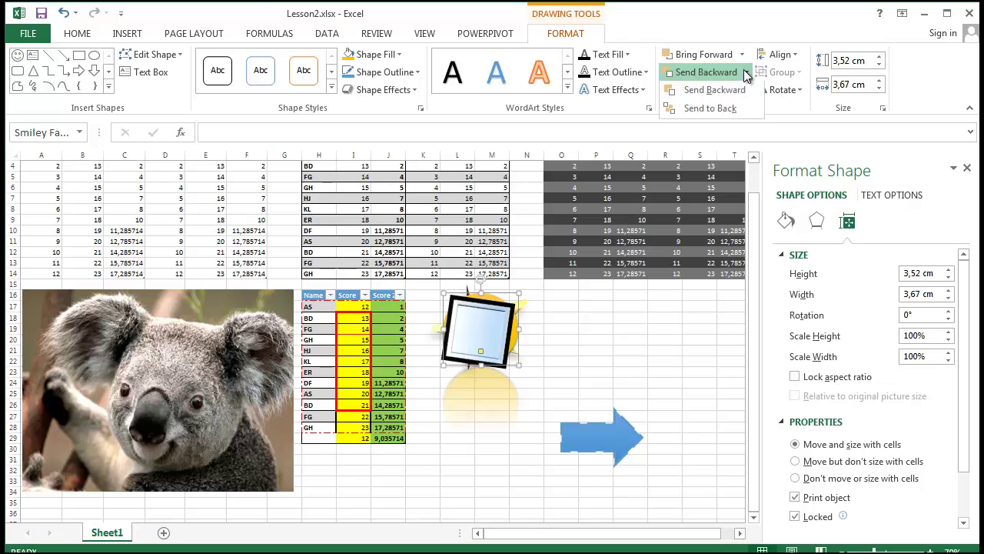
{"action": "left_click", "coordinate": [729, 92]}
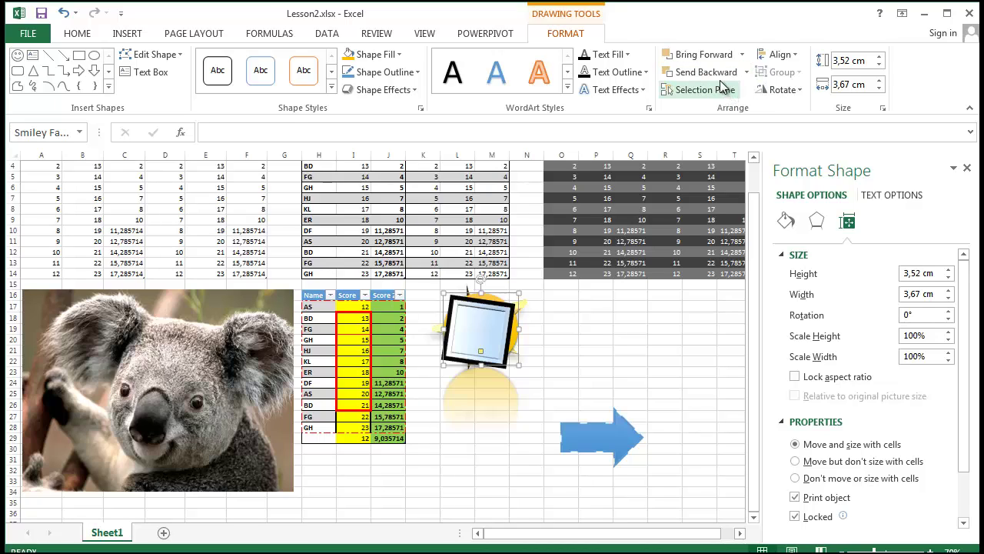
{"action": "left_click", "coordinate": [745, 73]}
{"action": "left_click", "coordinate": [673, 92]}
{"action": "left_click", "coordinate": [604, 294]}
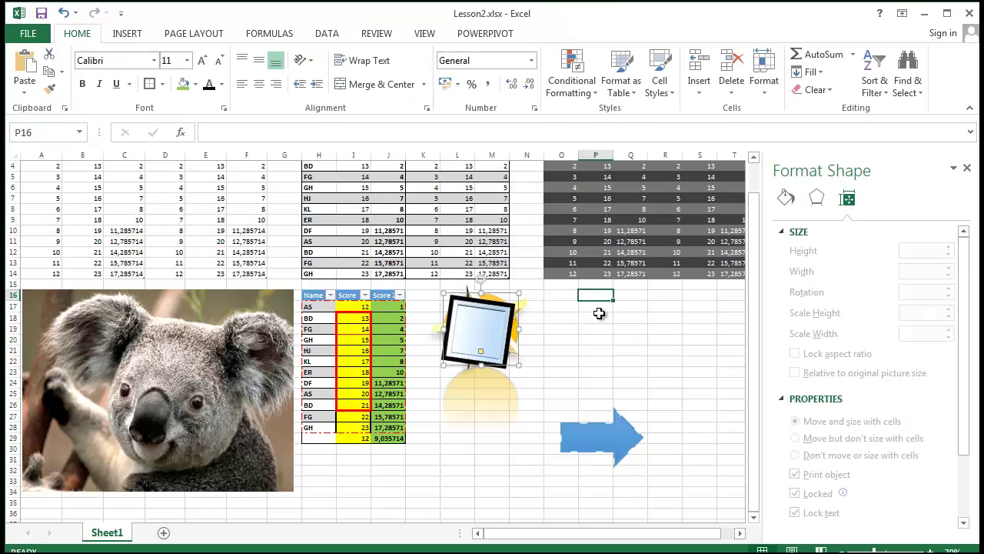
Send the gradient-filled square backward behind the star and deselect it.
{"action": "left_click", "coordinate": [468, 326]}
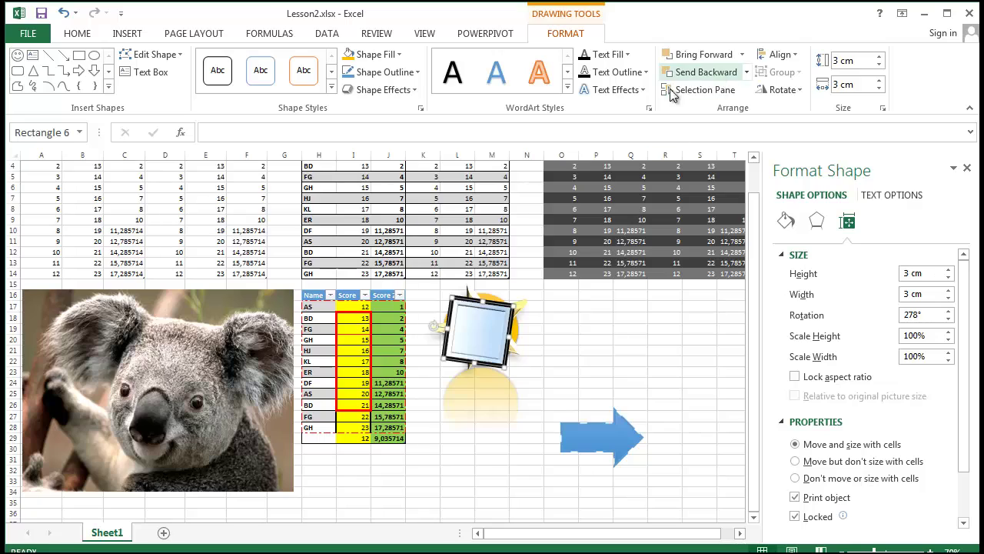
{"action": "left_click", "coordinate": [745, 72]}
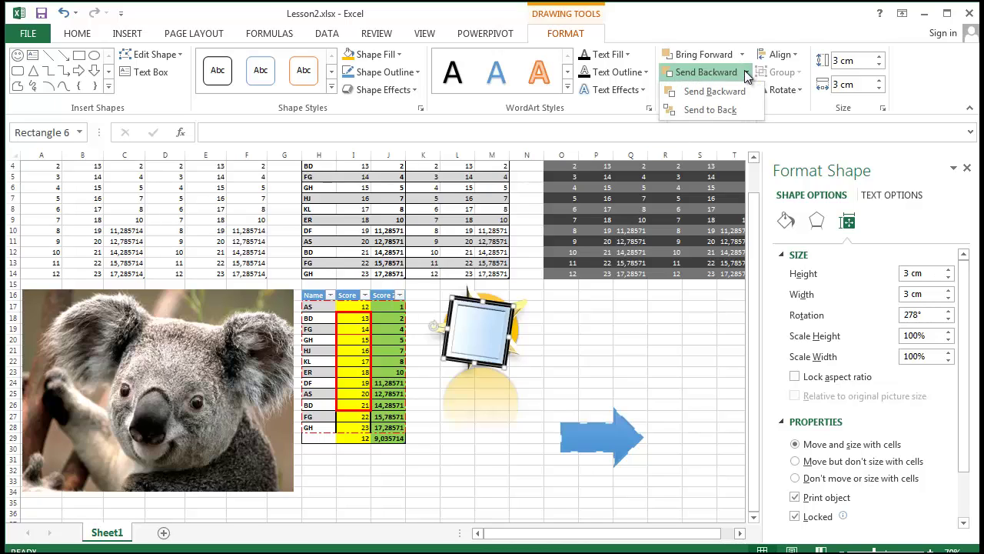
{"action": "left_click", "coordinate": [670, 97]}
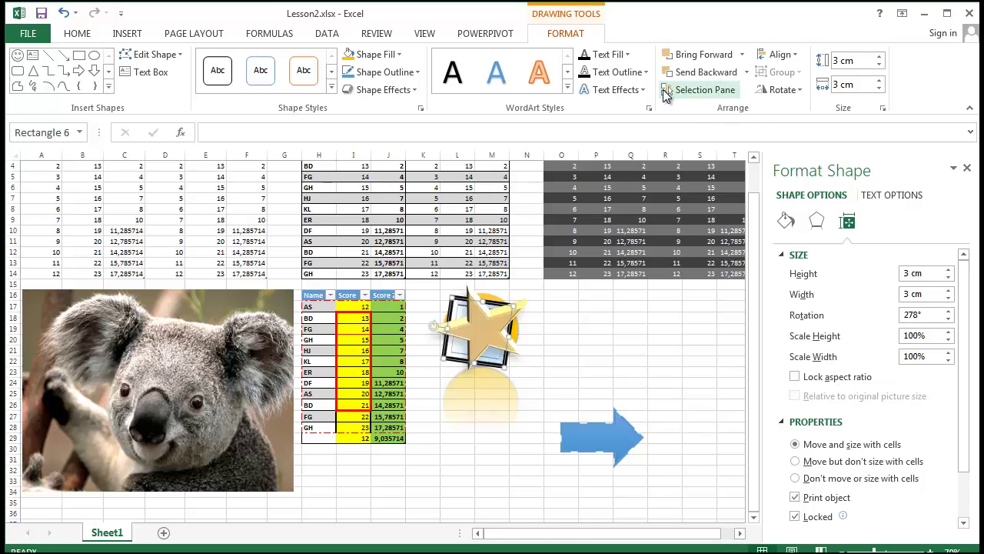
{"action": "left_click", "coordinate": [615, 289]}
{"action": "left_click", "coordinate": [619, 340]}
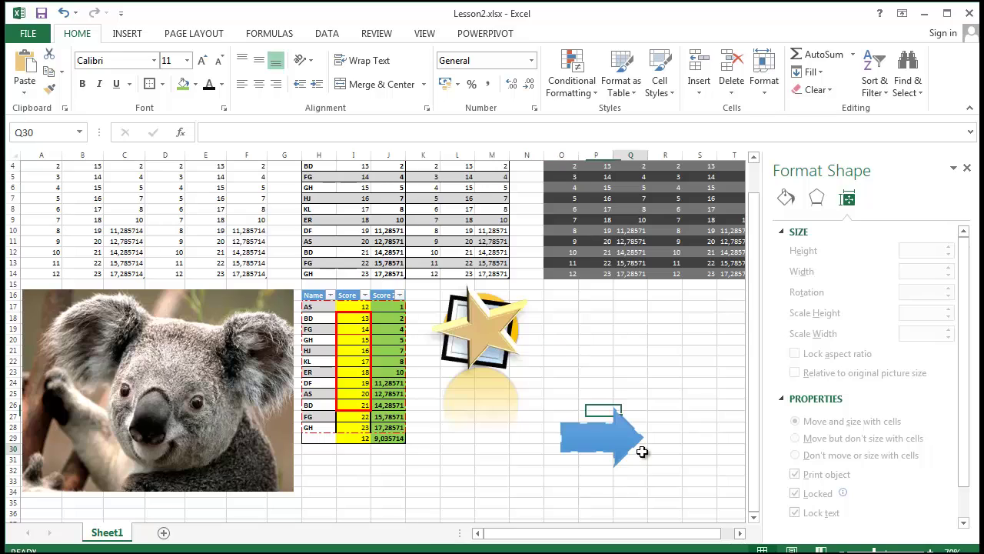
Move the blue arrow up beside the star and rotate it 180° to point towards the star.
{"action": "left_click", "coordinate": [622, 439]}
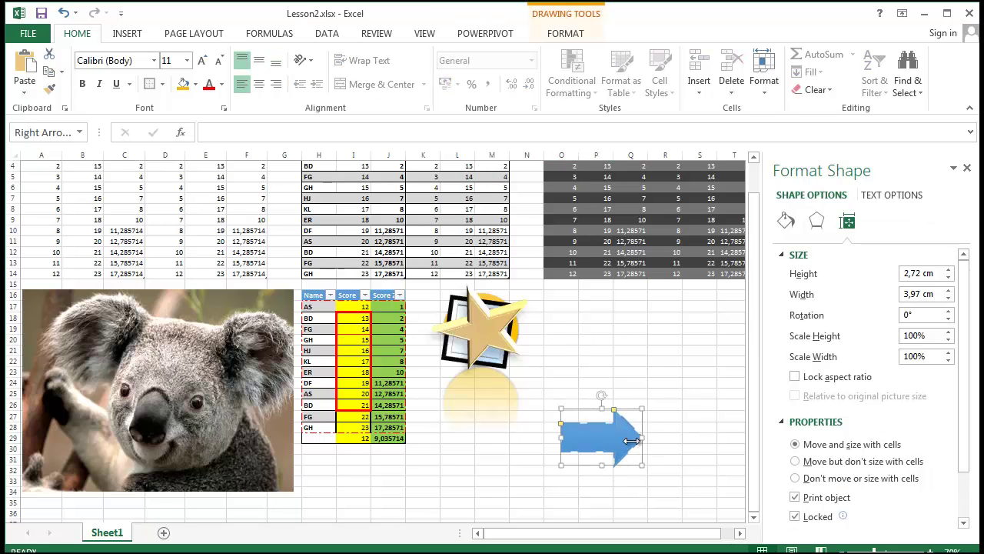
{"action": "left_click_drag", "start_coordinate": [589, 431], "coordinate": [582, 334]}
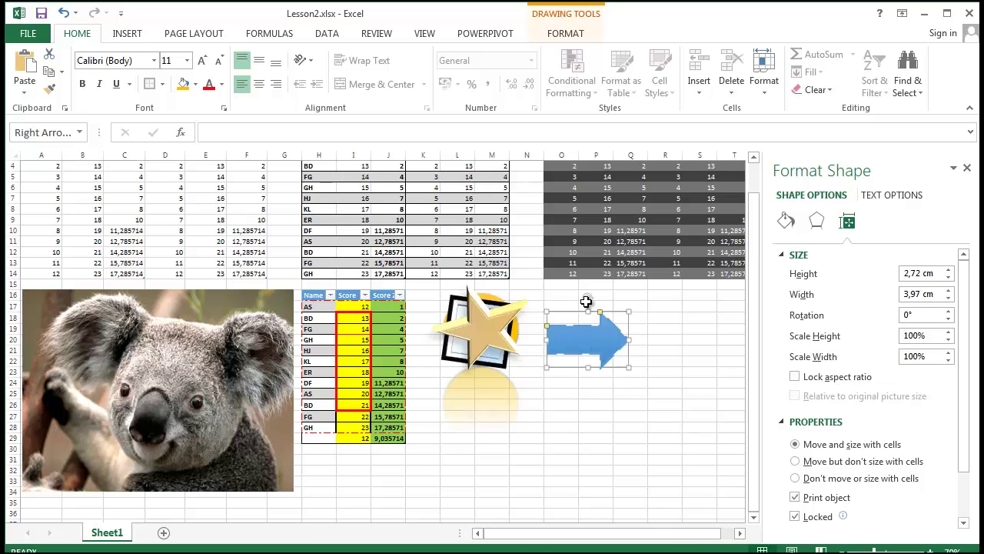
{"action": "left_click_drag", "start_coordinate": [588, 299], "coordinate": [589, 420]}
{"action": "key", "text": "Tab"}
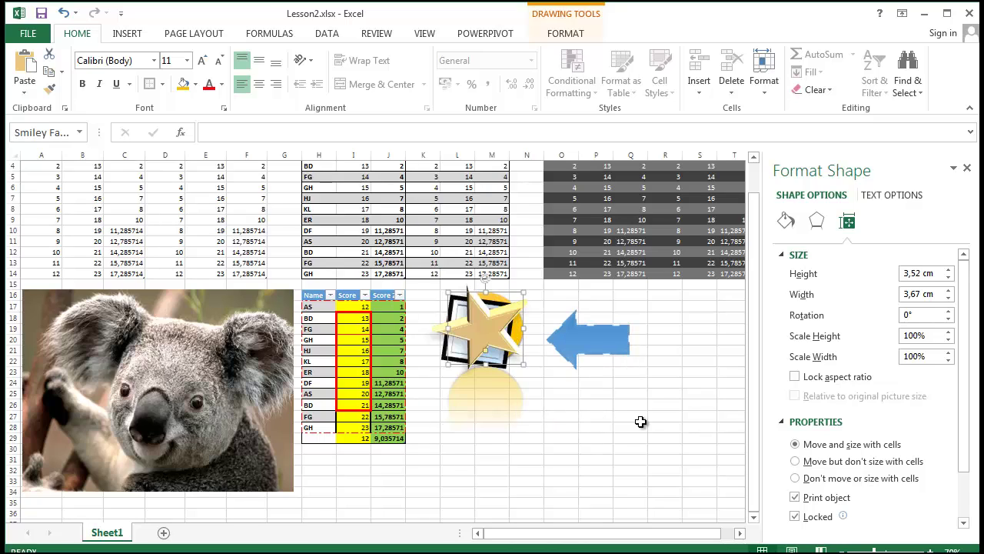
Try a rotation of 0° on the blue arrow, set it back to 180° and deselect the arrow.
{"action": "left_click", "coordinate": [589, 346]}
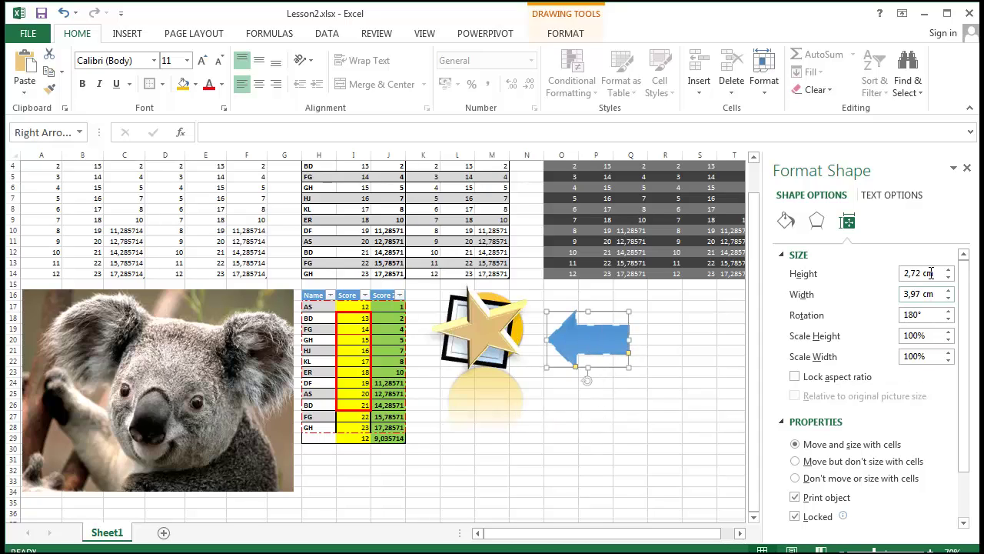
{"action": "left_click", "coordinate": [934, 314]}
{"action": "double_click", "coordinate": [931, 314]}
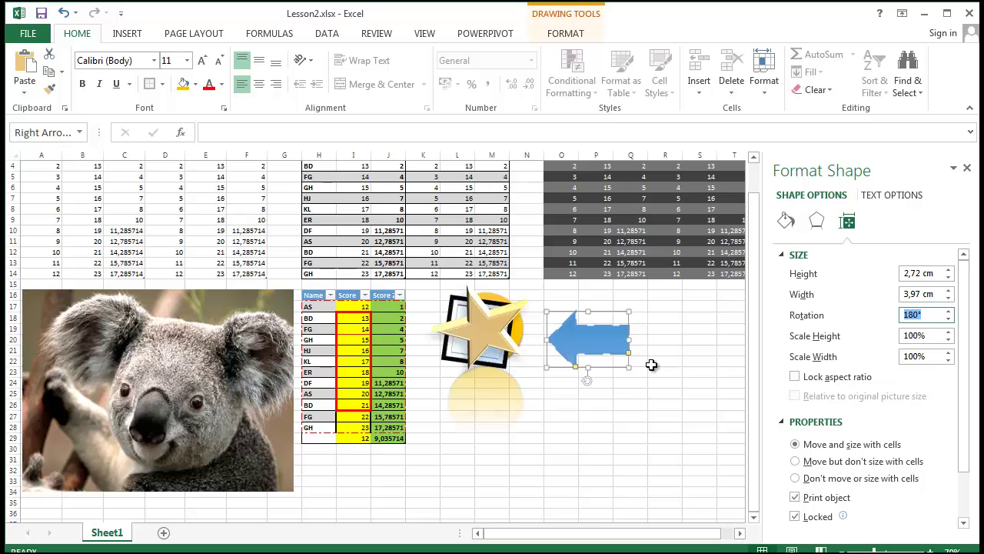
{"action": "type", "text": "0"}
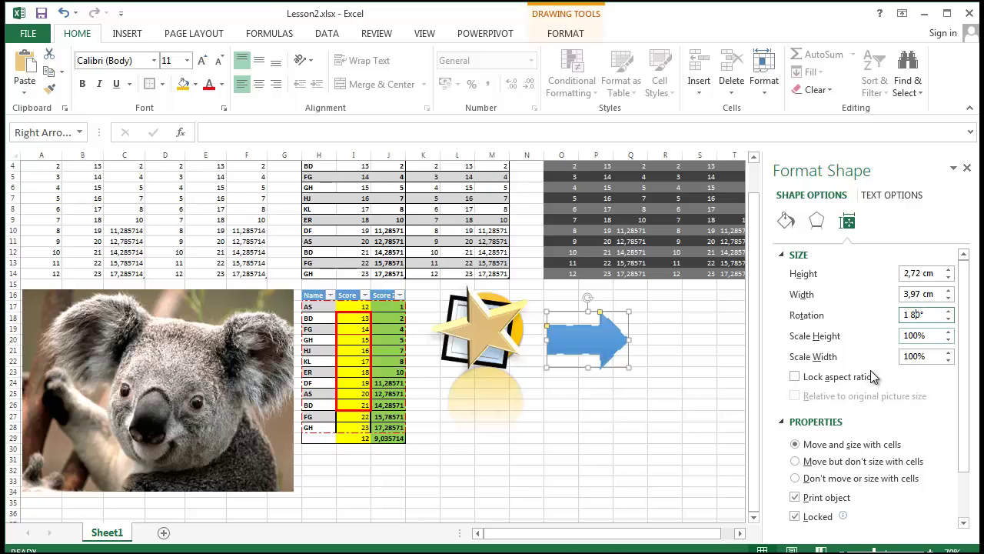
{"action": "left_click", "coordinate": [631, 416]}
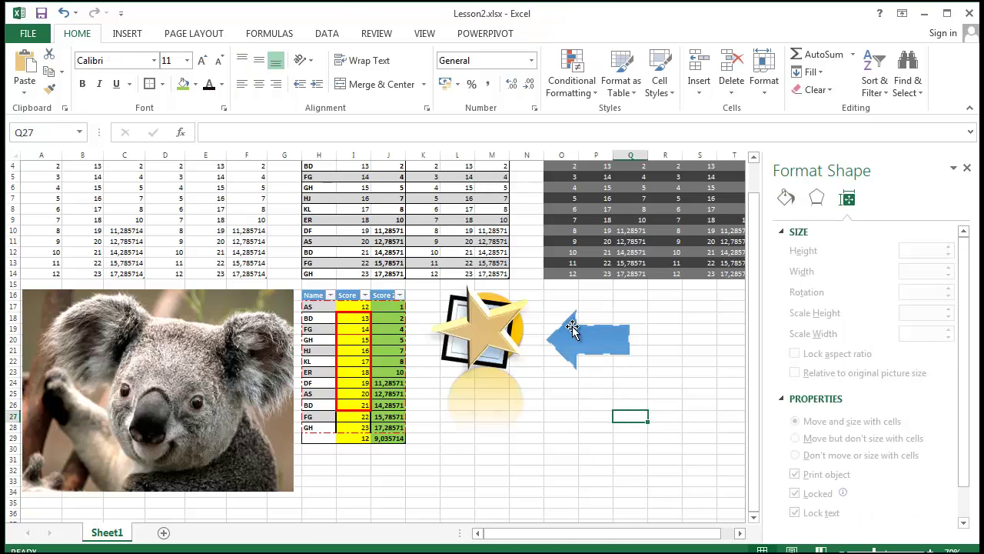
Move the blue arrow slightly up and closer to the star, and deselect it.
{"action": "left_click_drag", "start_coordinate": [589, 345], "coordinate": [574, 332]}
{"action": "left_click", "coordinate": [624, 408]}
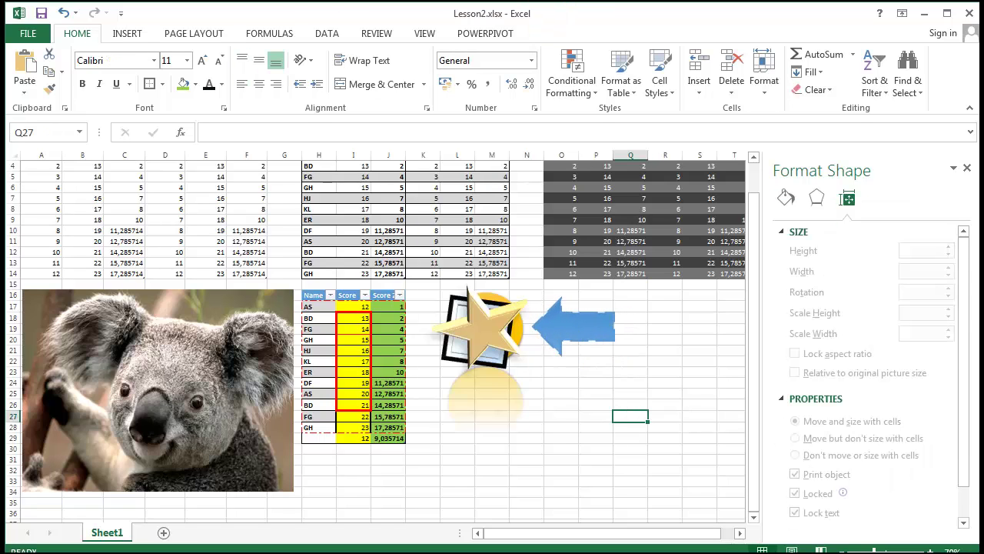
{"action": "scroll", "coordinate": [659, 483], "scroll_direction": "up", "scroll_amount": 1}
{"action": "left_click", "coordinate": [596, 481]}
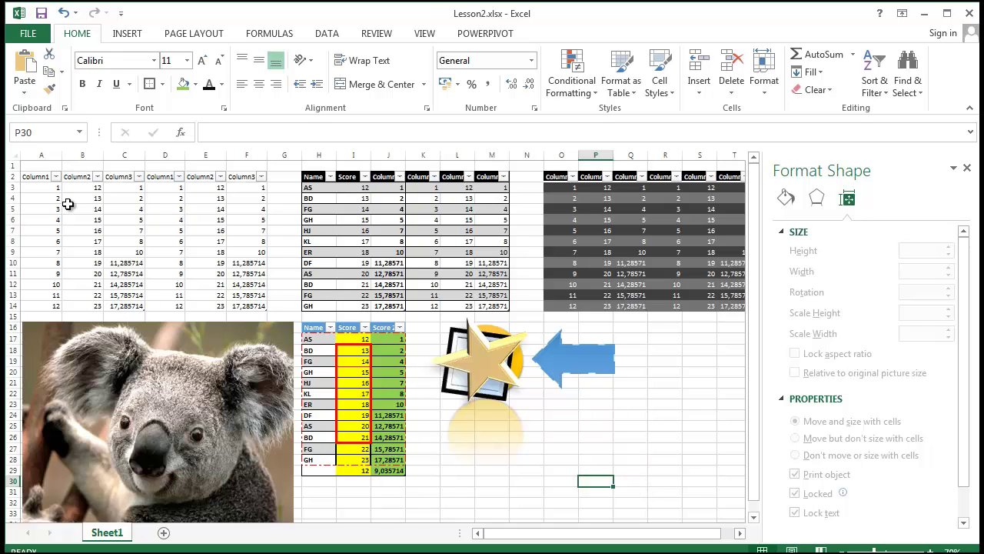
Apply the light orange banded table style to the plain table in D2:F14 and deselect the table.
{"action": "scroll", "coordinate": [104, 243], "scroll_direction": "up", "scroll_amount": 3}
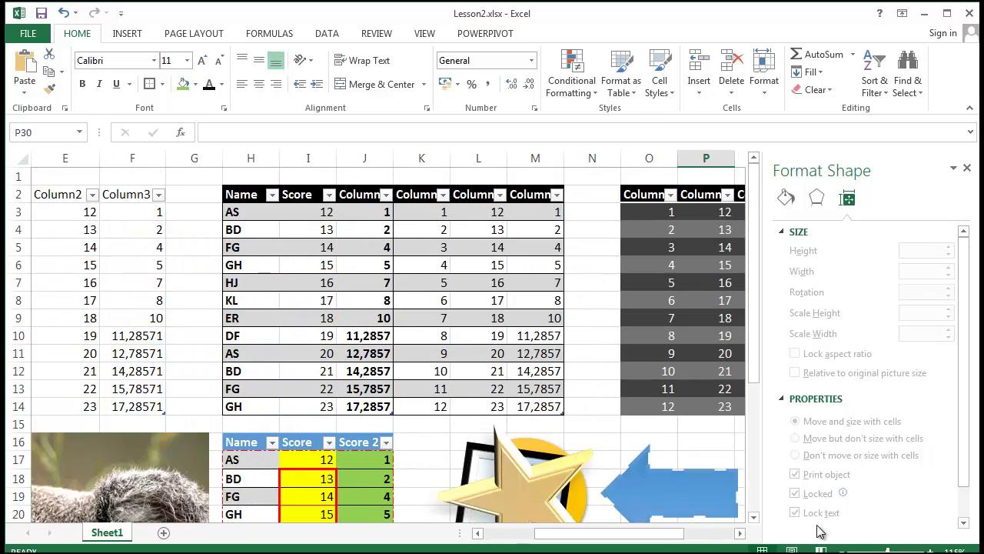
{"action": "left_click_drag", "start_coordinate": [663, 531], "coordinate": [611, 531]}
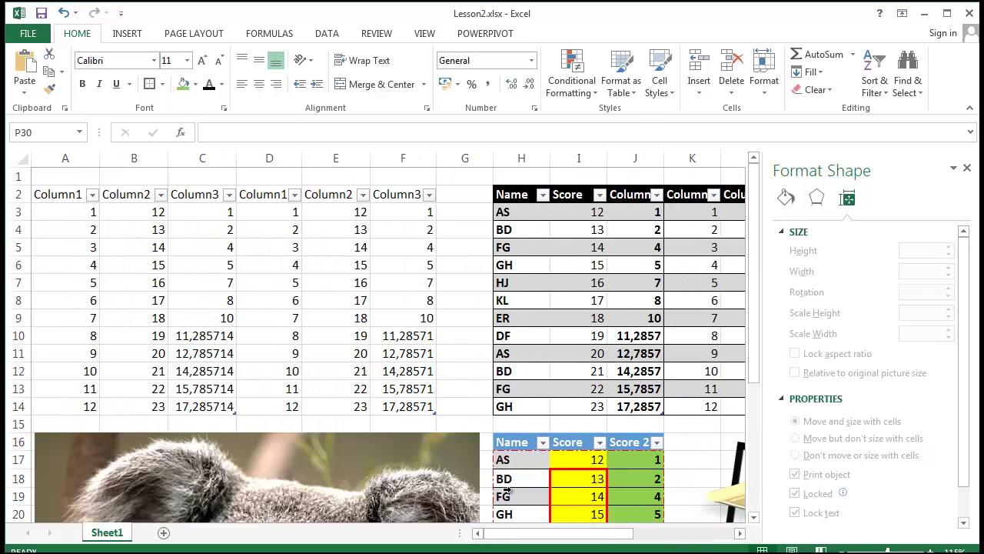
{"action": "left_click", "coordinate": [91, 195]}
{"action": "left_click", "coordinate": [58, 212]}
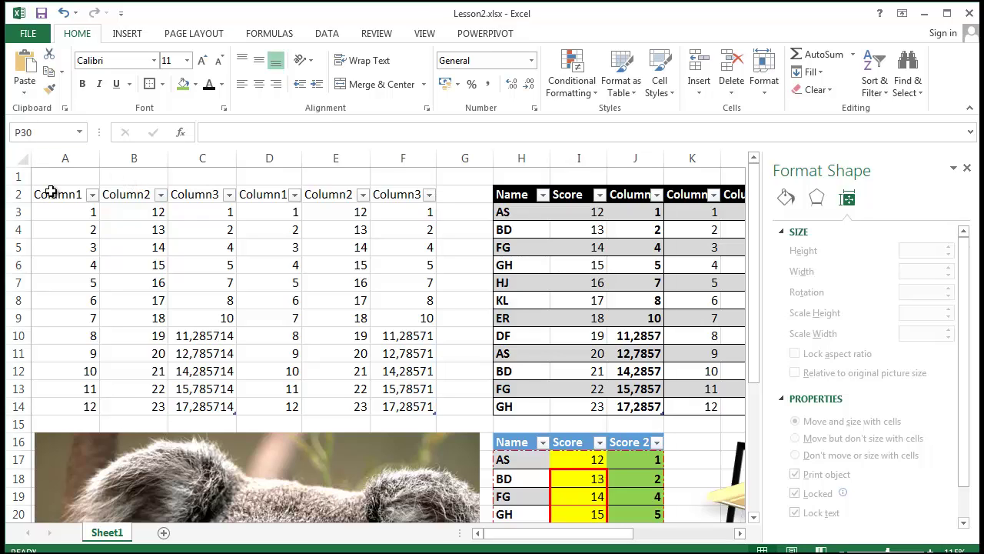
{"action": "left_click", "coordinate": [308, 194]}
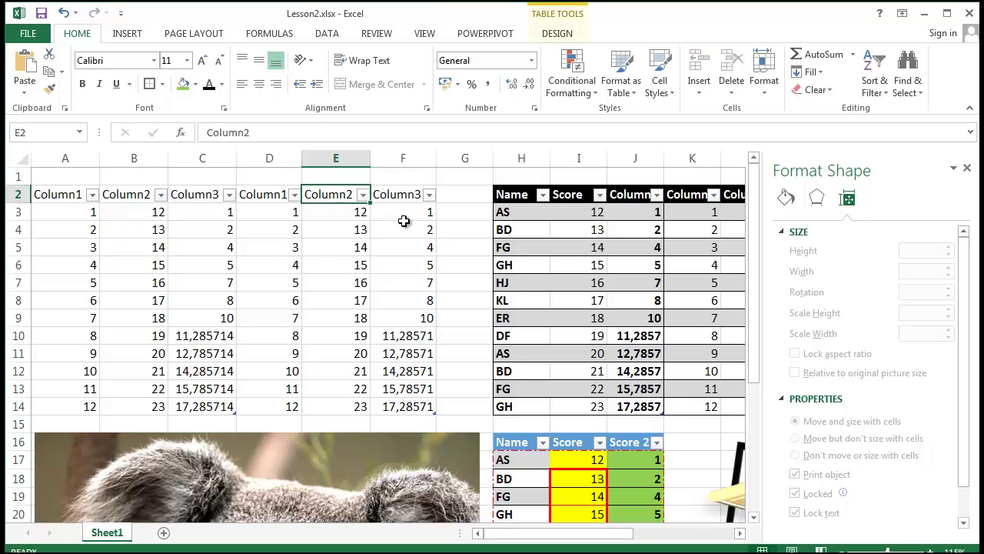
{"action": "left_click", "coordinate": [571, 29]}
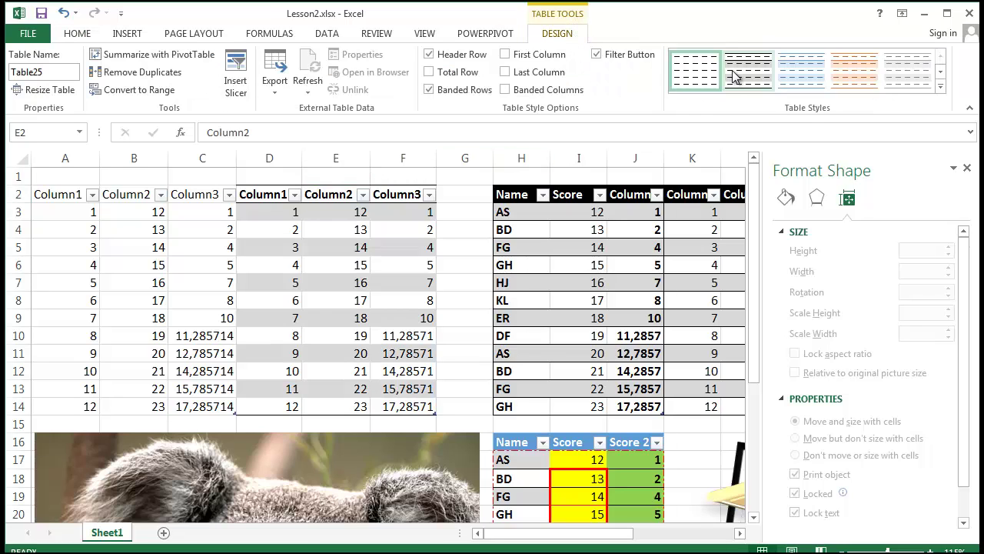
{"action": "left_click", "coordinate": [853, 70]}
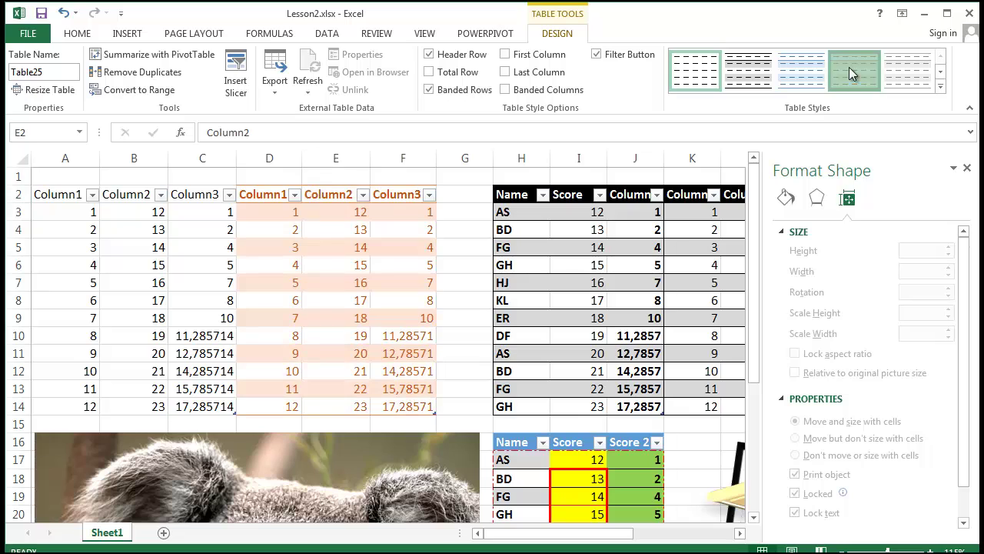
{"action": "left_click", "coordinate": [466, 271]}
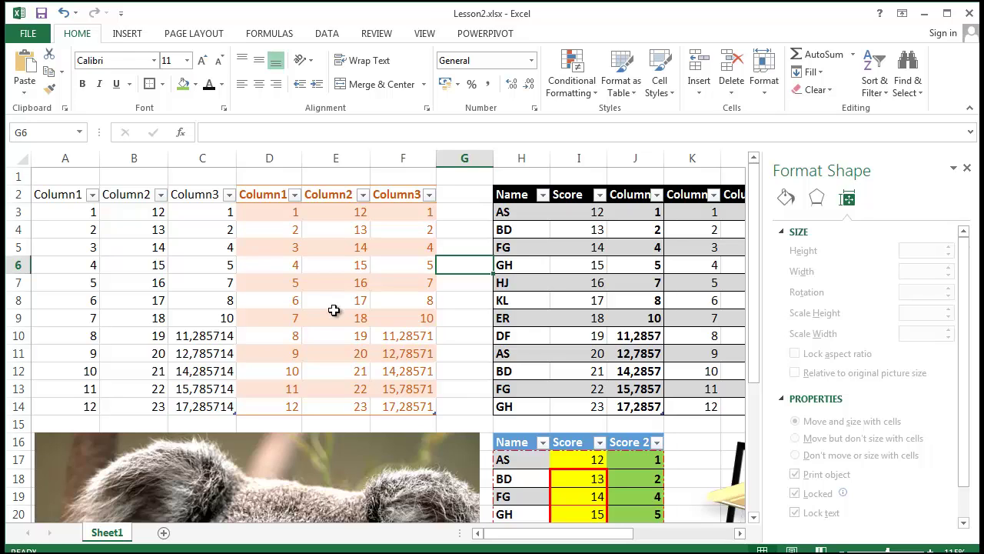
{"action": "left_click_drag", "start_coordinate": [83, 212], "coordinate": [53, 369]}
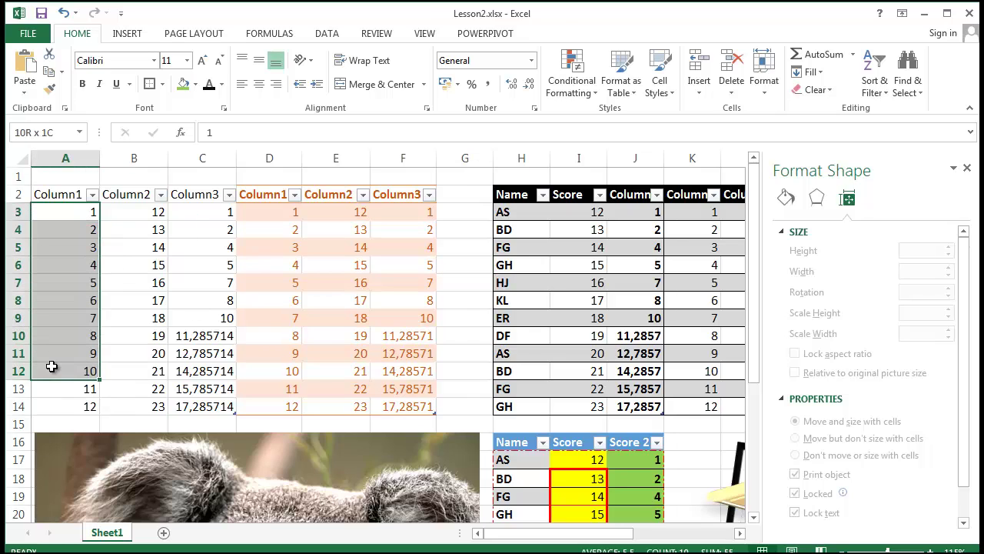
{"action": "left_click", "coordinate": [536, 217]}
{"action": "left_click_drag", "start_coordinate": [536, 217], "coordinate": [531, 397]}
{"action": "left_click", "coordinate": [467, 283]}
{"action": "left_click_drag", "start_coordinate": [509, 212], "coordinate": [511, 408]}
{"action": "left_click", "coordinate": [477, 376]}
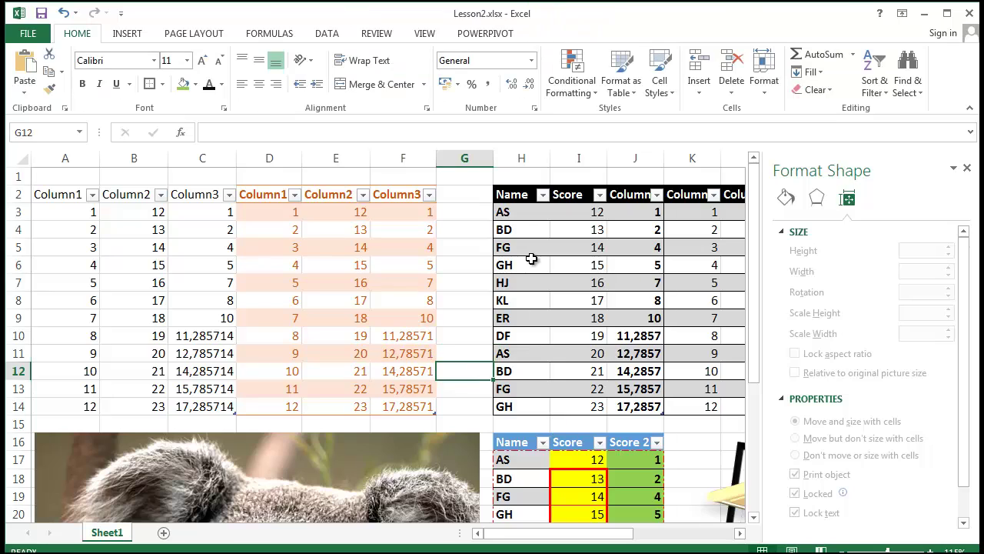
Examine the sort and filter options of the black table's Name column, including Sort by Color, without applying any.
{"action": "left_click", "coordinate": [522, 216]}
{"action": "left_click", "coordinate": [543, 195]}
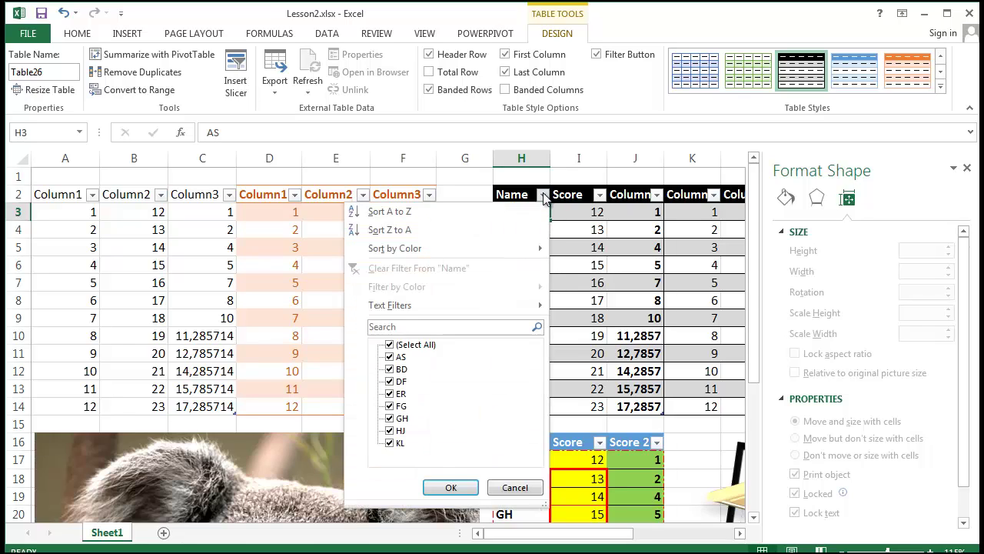
{"action": "left_click", "coordinate": [543, 196]}
{"action": "left_click", "coordinate": [543, 196]}
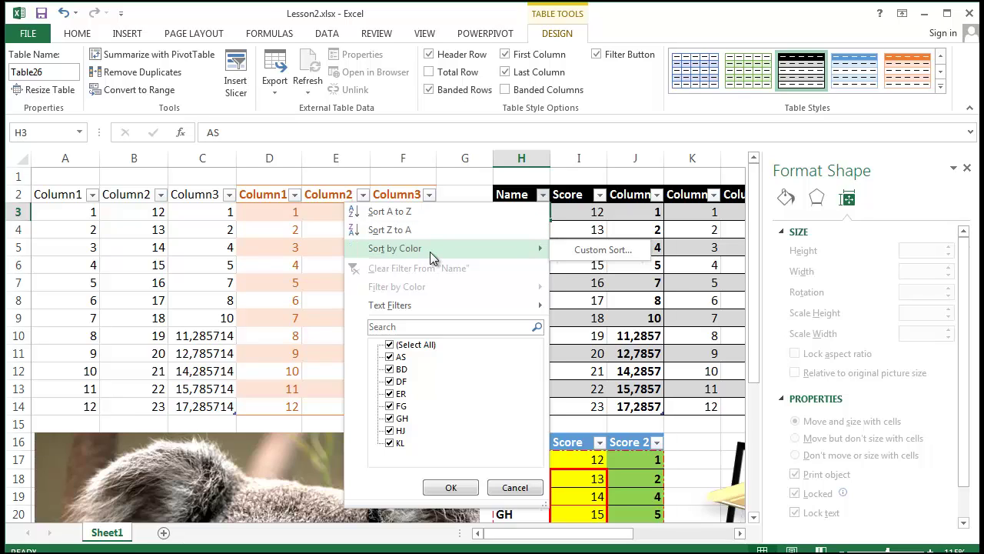
{"action": "left_click", "coordinate": [501, 198]}
{"action": "left_click", "coordinate": [515, 231]}
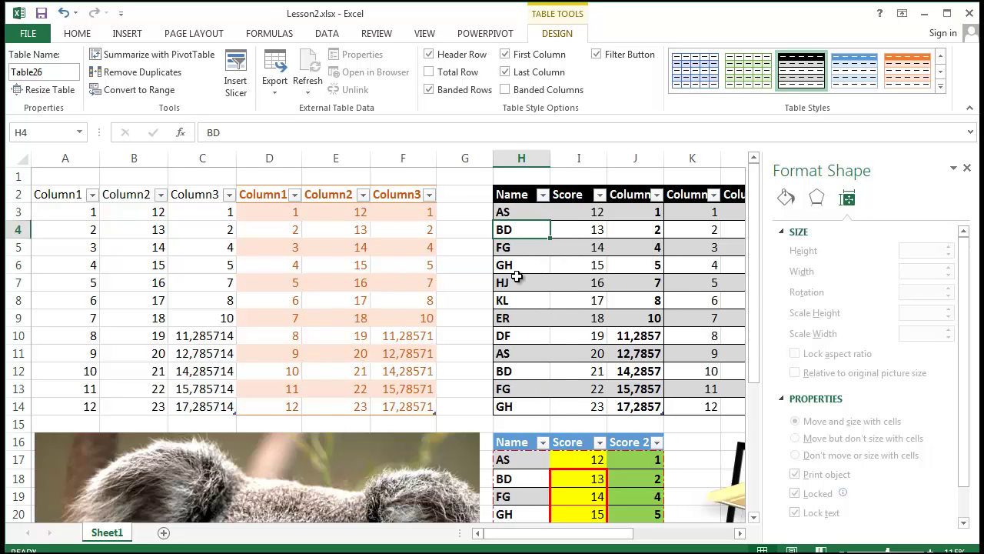
Fill the KL cell (H8) in the black table's Name column with light green.
{"action": "left_click", "coordinate": [519, 282]}
{"action": "left_click", "coordinate": [522, 335]}
{"action": "left_click", "coordinate": [520, 399]}
{"action": "left_click", "coordinate": [523, 283]}
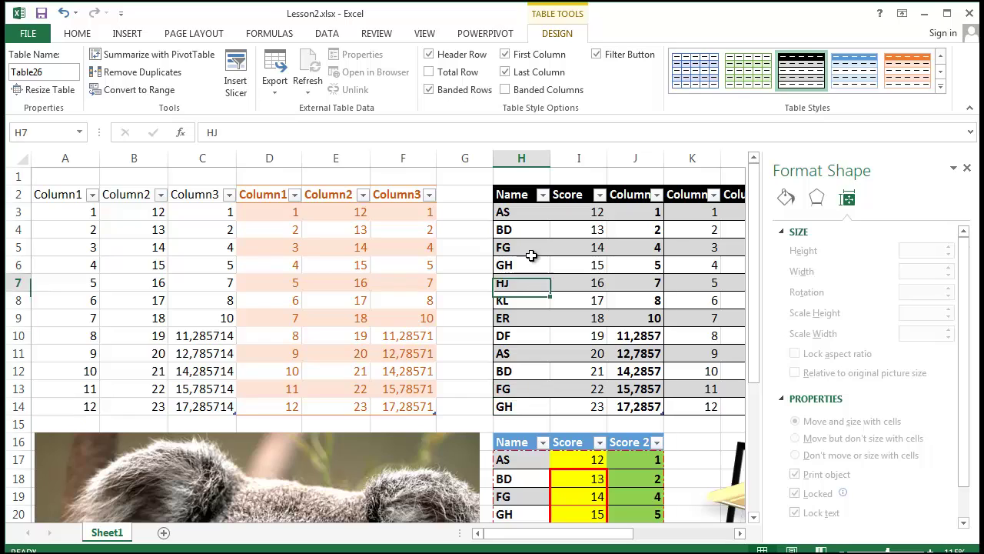
{"action": "left_click", "coordinate": [528, 248]}
{"action": "left_click", "coordinate": [531, 302]}
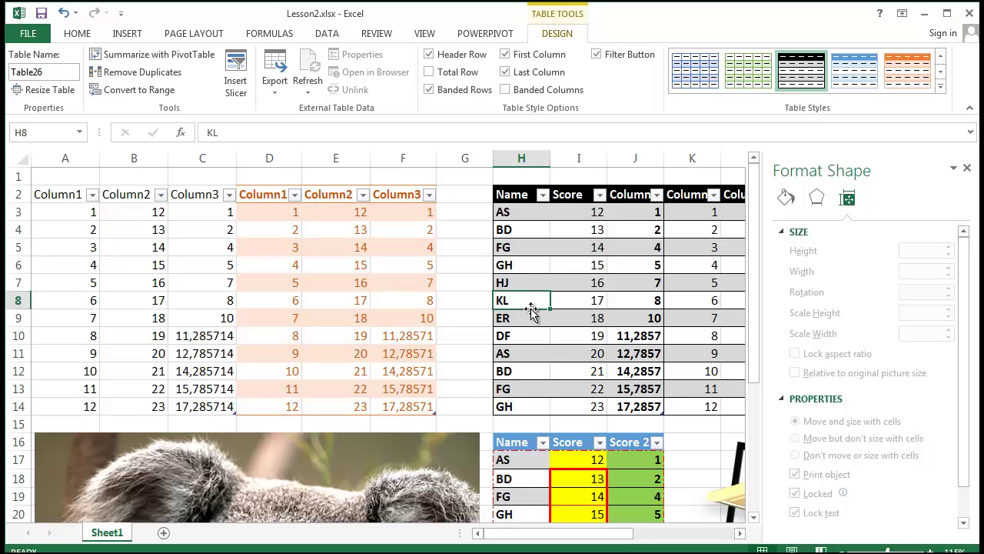
{"action": "left_click", "coordinate": [77, 33]}
{"action": "left_click", "coordinate": [183, 84]}
Fill the BD cell (H12), the AS cell (H11) and the range H7:J7 with light blue.
{"action": "left_click", "coordinate": [532, 375]}
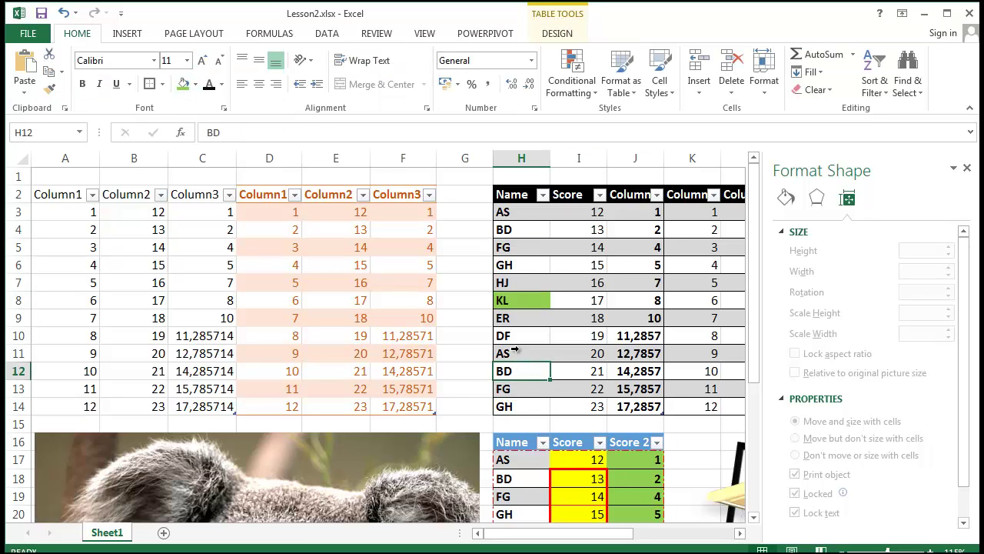
{"action": "left_click", "coordinate": [196, 84]}
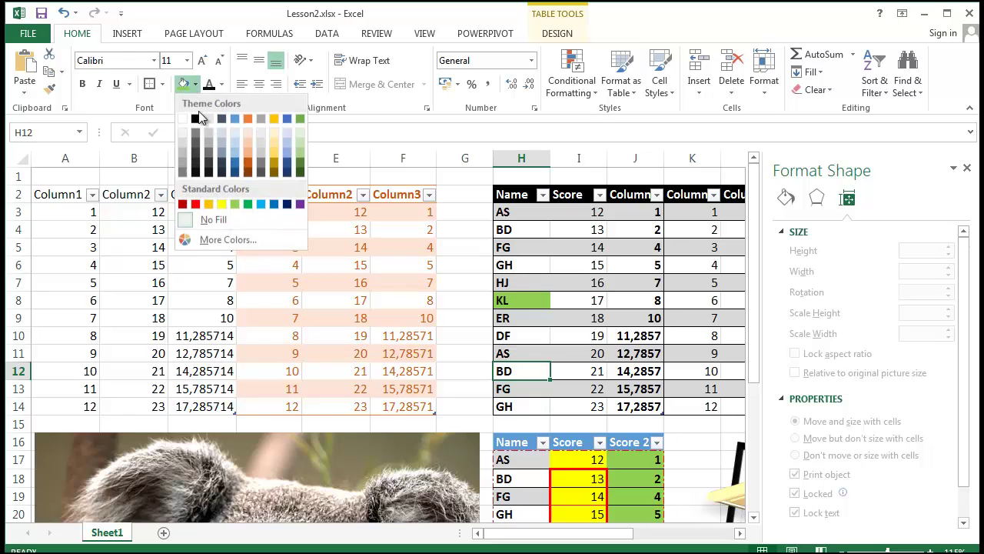
{"action": "left_click", "coordinate": [261, 211]}
{"action": "left_click", "coordinate": [554, 339]}
{"action": "left_click", "coordinate": [530, 355]}
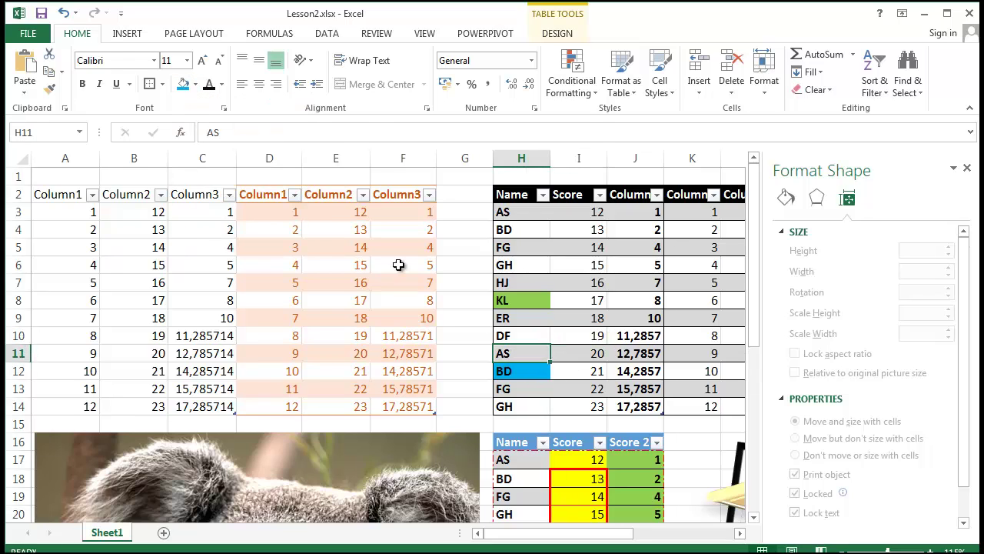
{"action": "left_click", "coordinate": [183, 83]}
{"action": "left_click_drag", "start_coordinate": [506, 283], "coordinate": [646, 283]}
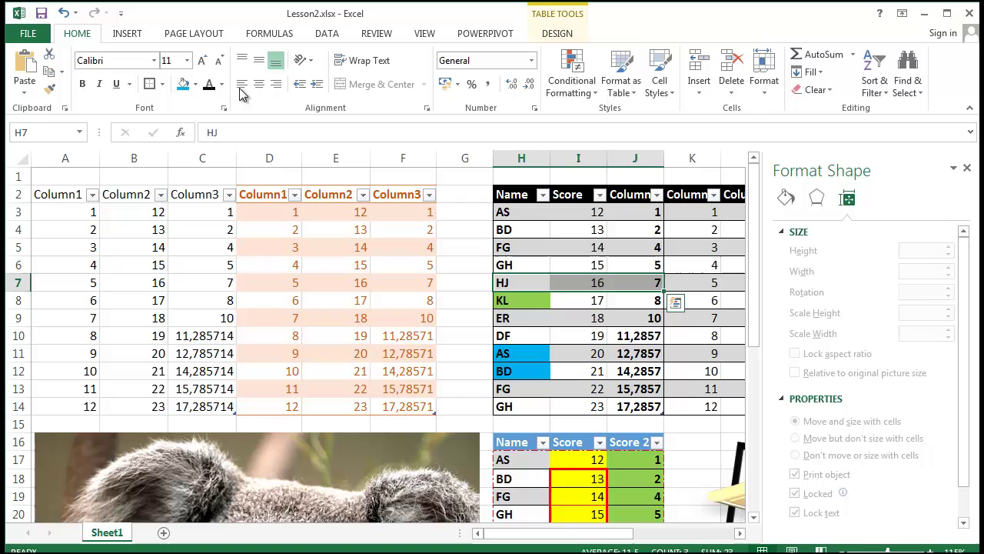
{"action": "left_click", "coordinate": [189, 85]}
{"action": "left_click", "coordinate": [521, 335]}
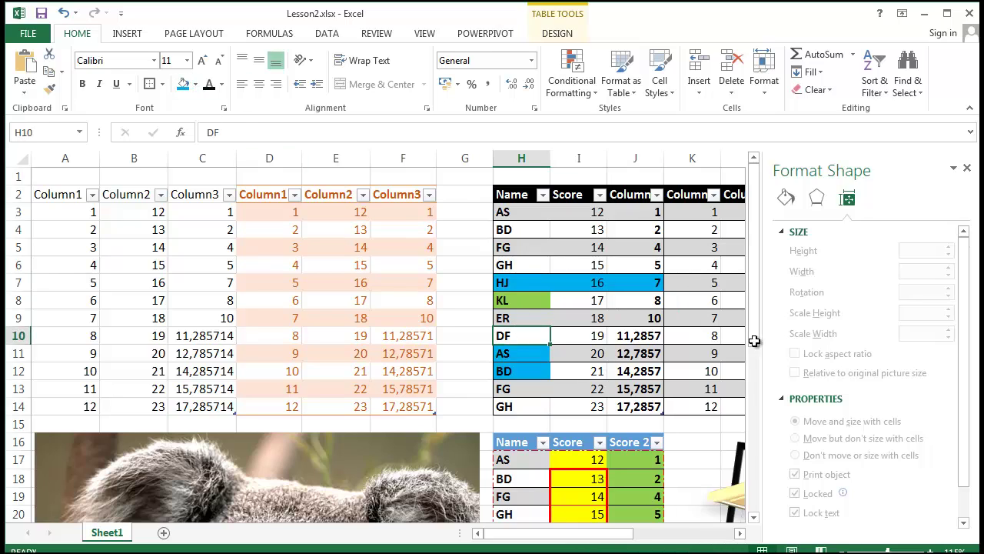
{"action": "left_click", "coordinate": [196, 85]}
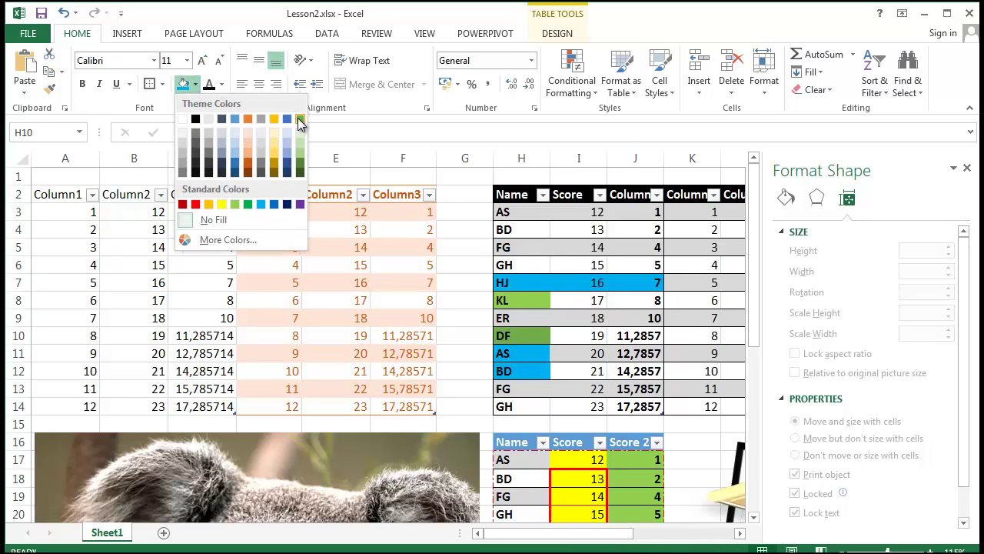
{"action": "left_click", "coordinate": [575, 343]}
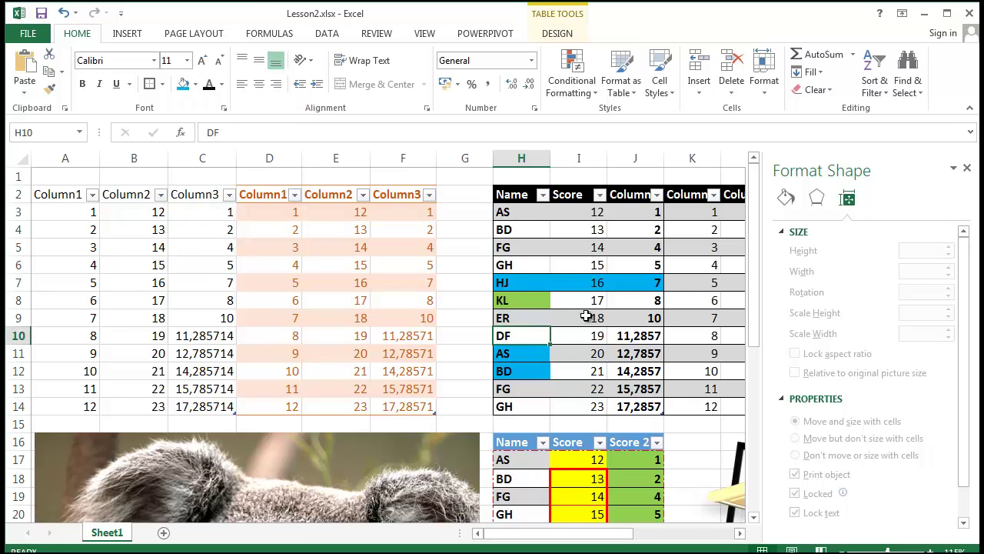
Copy the light blue format of the AS cell (H11) to the DF (H10) and ER (H9) cells with Format Painter.
{"action": "left_click", "coordinate": [526, 356]}
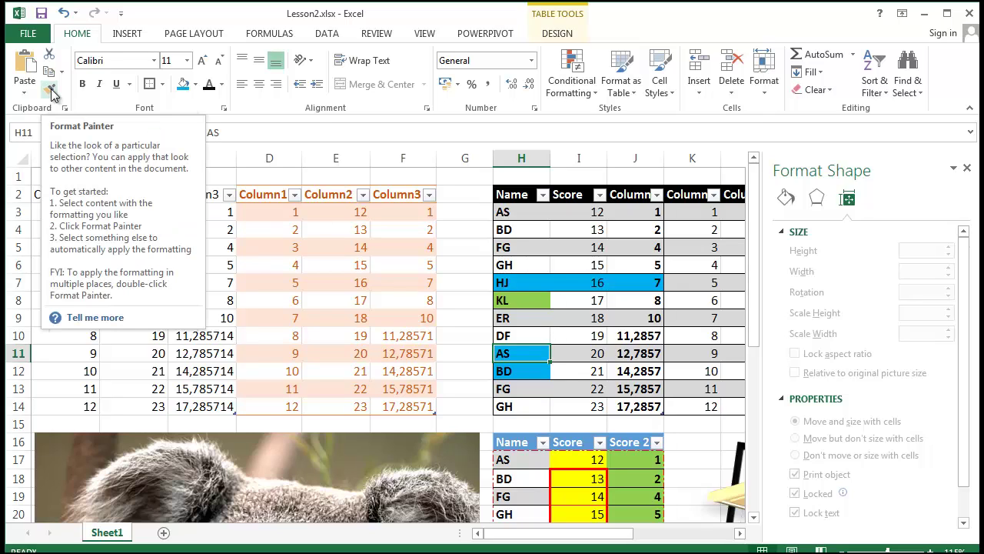
{"action": "left_click", "coordinate": [604, 422]}
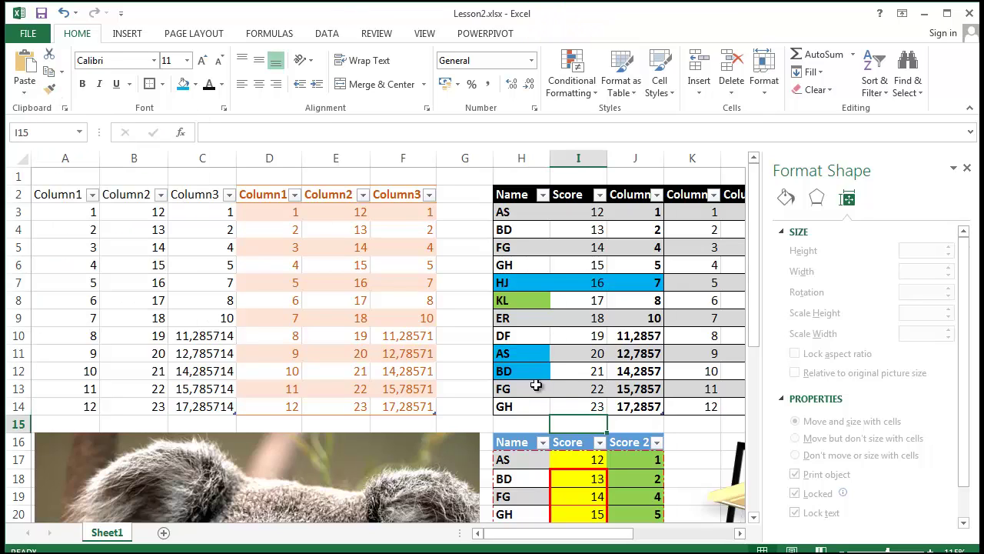
{"action": "left_click", "coordinate": [520, 360]}
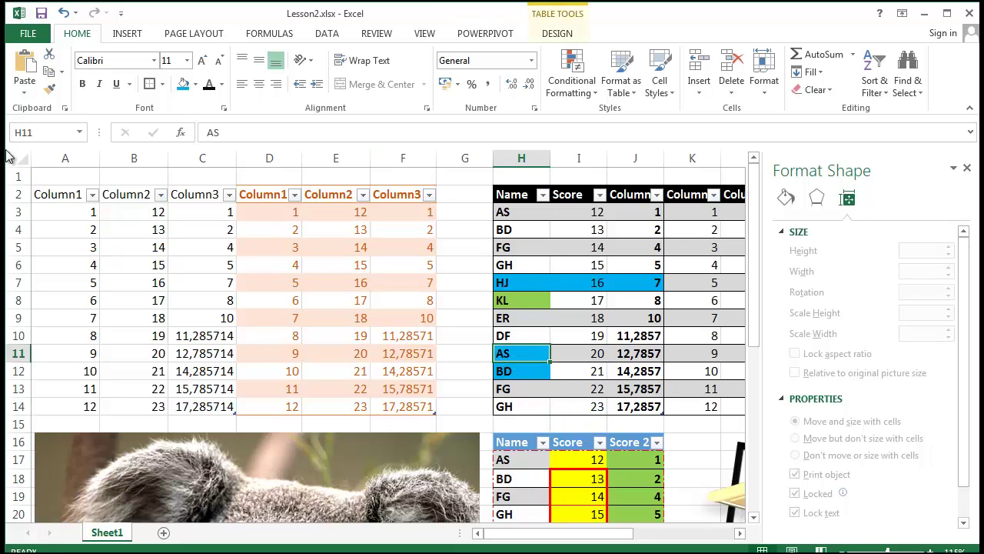
{"action": "left_click", "coordinate": [50, 88]}
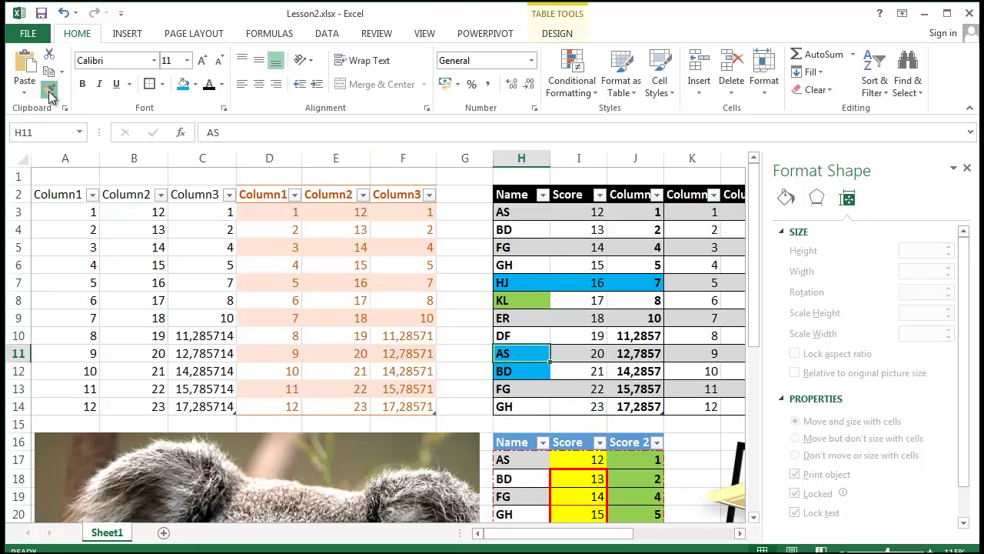
{"action": "left_click", "coordinate": [533, 335]}
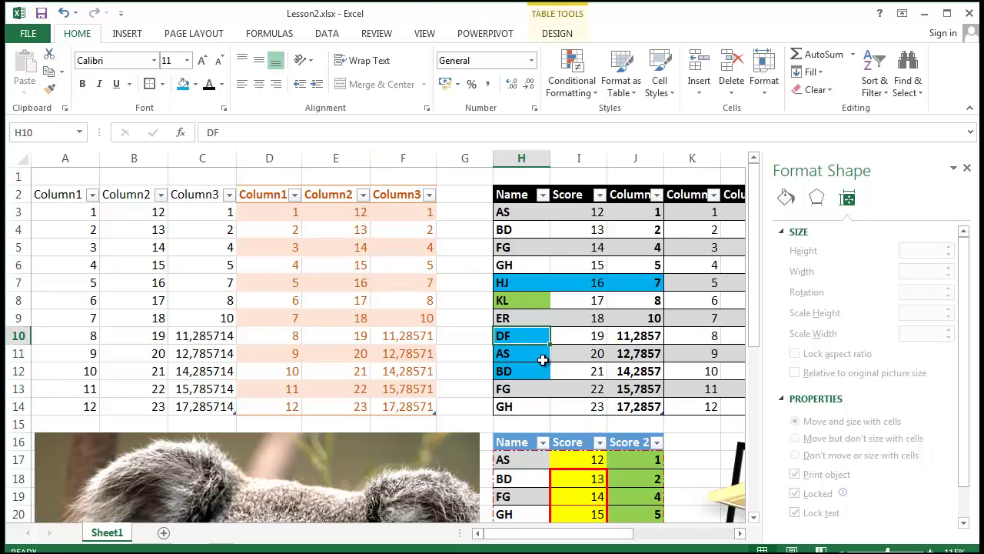
{"action": "left_click", "coordinate": [51, 91]}
{"action": "left_click", "coordinate": [523, 317]}
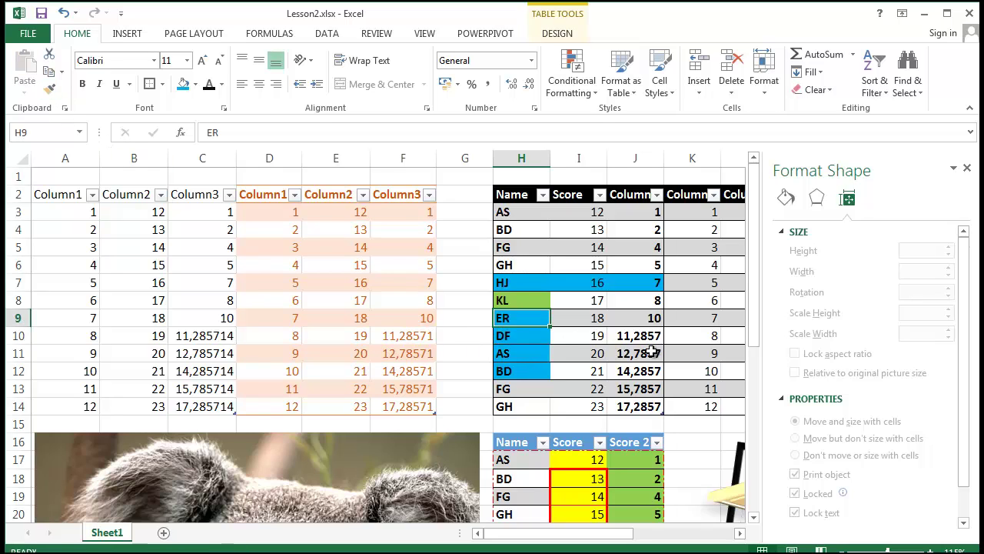
Copy the green format of the KL cell (H8) to the GH (H6) and BD (H4) cells with Format Painter.
{"action": "left_click", "coordinate": [540, 300]}
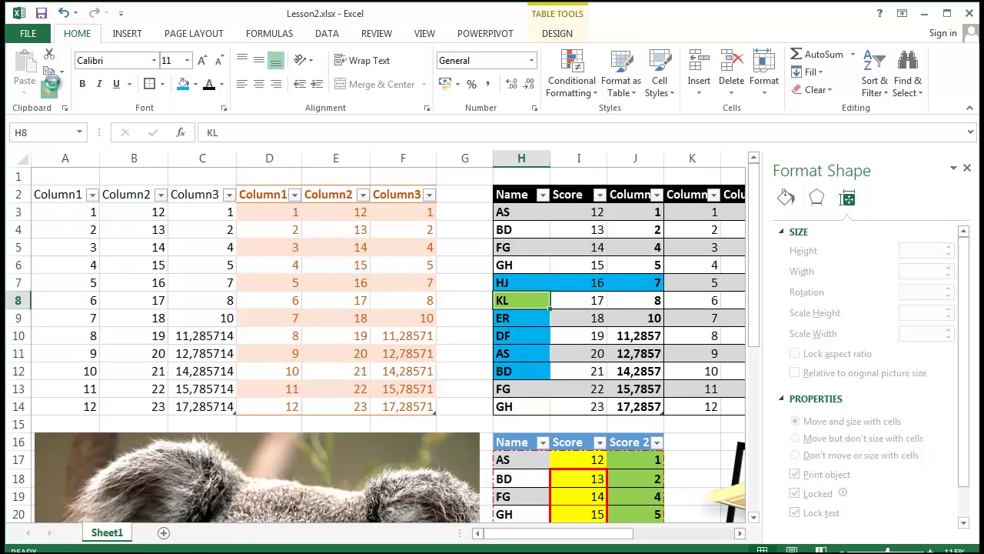
{"action": "left_click", "coordinate": [49, 89]}
{"action": "left_click", "coordinate": [522, 263]}
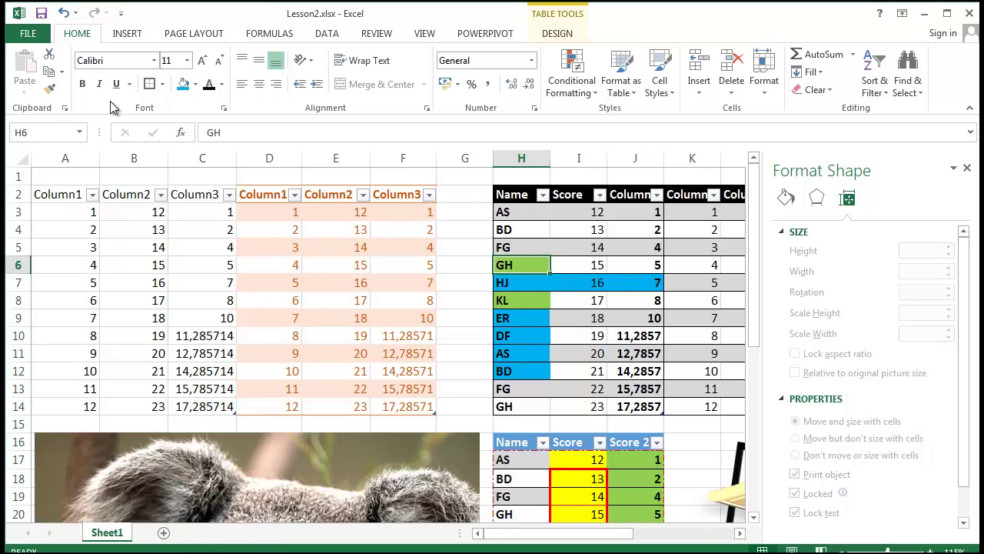
{"action": "left_click", "coordinate": [50, 88]}
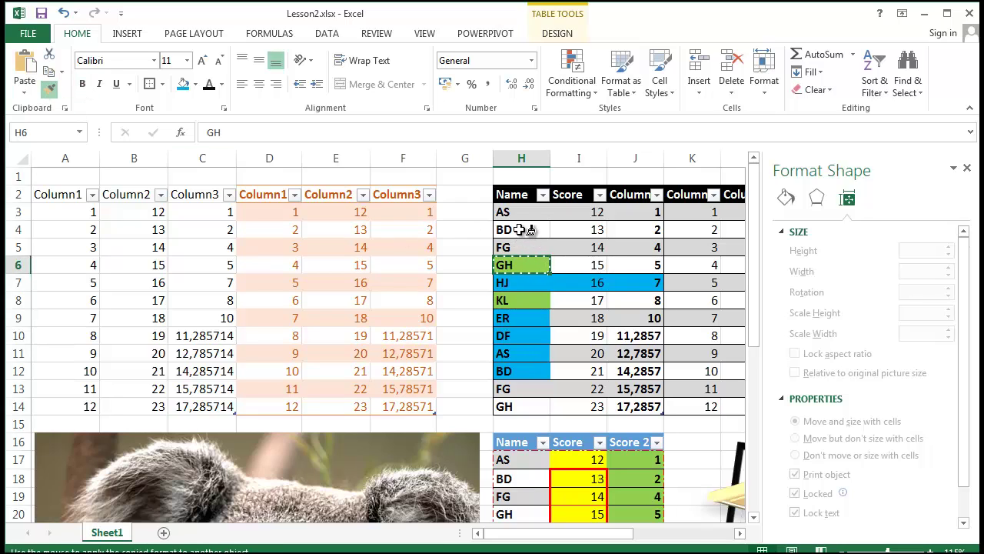
{"action": "left_click", "coordinate": [523, 229]}
{"action": "left_click", "coordinate": [645, 348]}
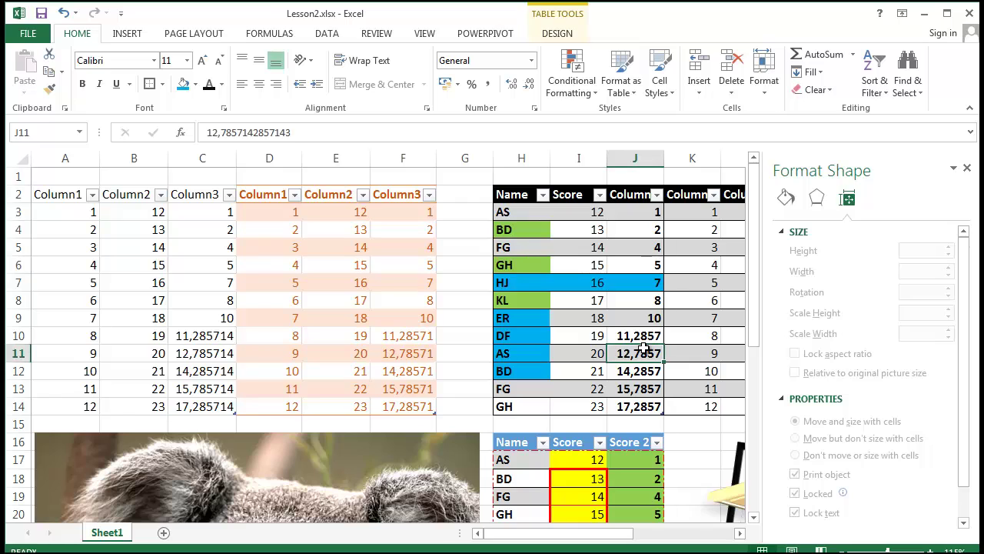
Filter the black table's Name column to show only the AS rows.
{"action": "left_click", "coordinate": [542, 195]}
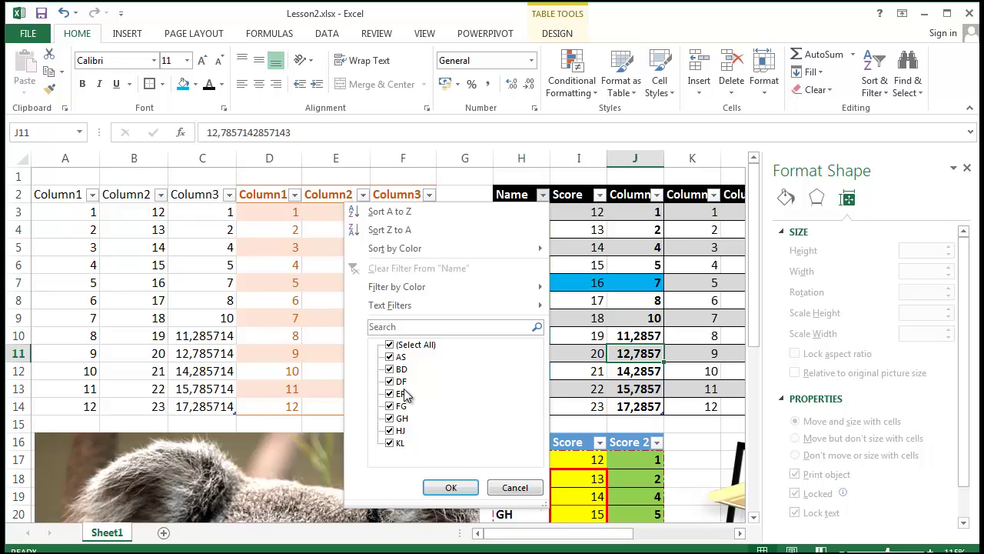
{"action": "left_click", "coordinate": [397, 346]}
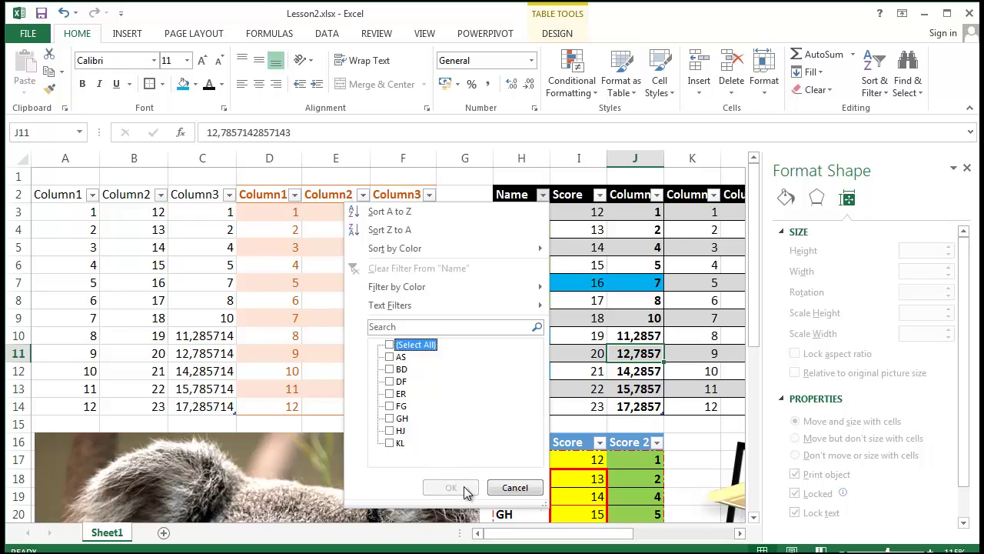
{"action": "left_click", "coordinate": [399, 358]}
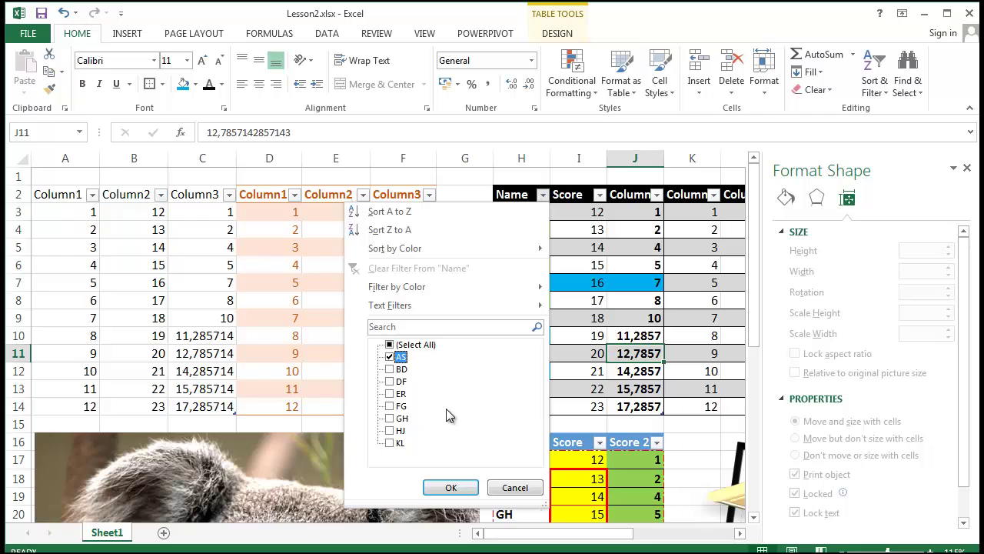
{"action": "left_click", "coordinate": [455, 489]}
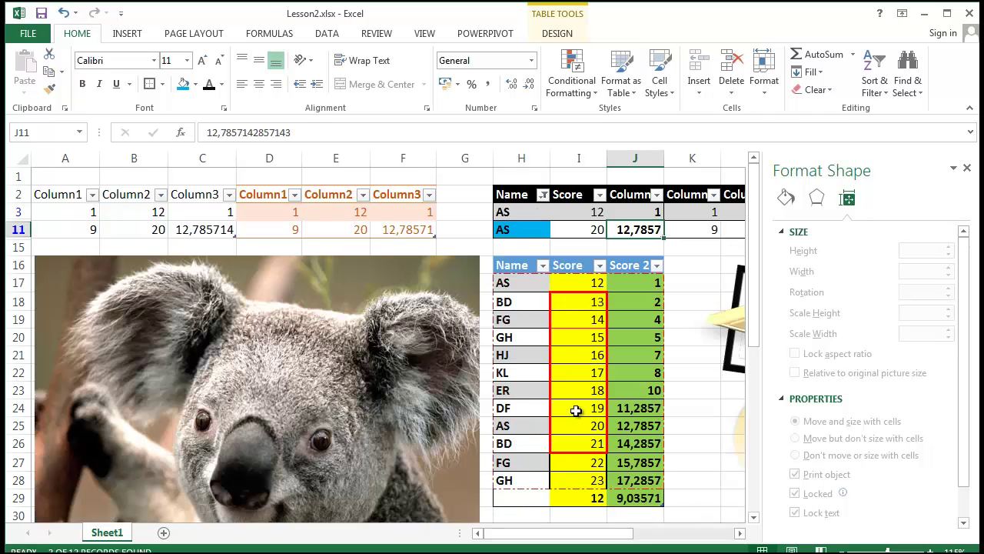
Select all names again in the Name column's filter to restore every row, and check the filter list.
{"action": "left_click", "coordinate": [544, 195]}
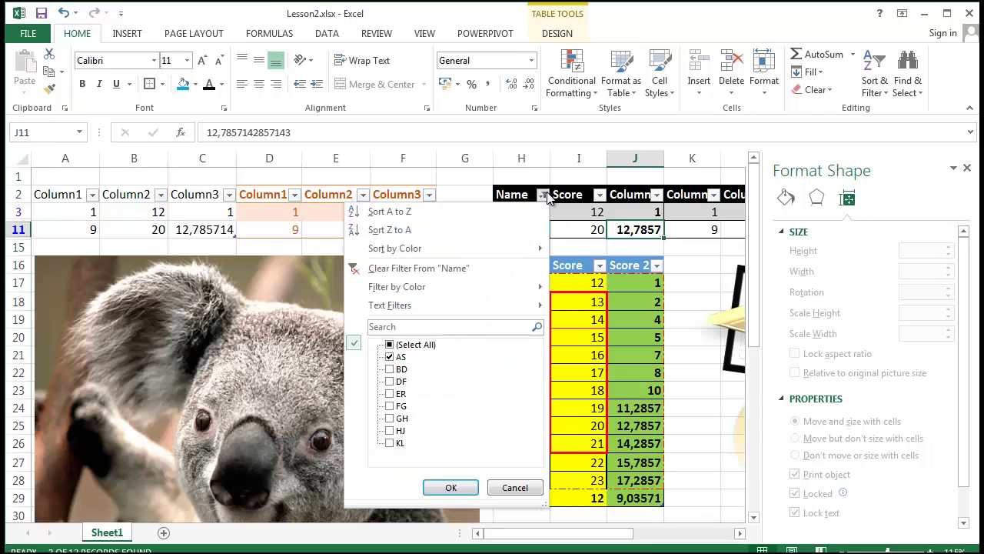
{"action": "left_click", "coordinate": [390, 344]}
{"action": "left_click", "coordinate": [451, 487]}
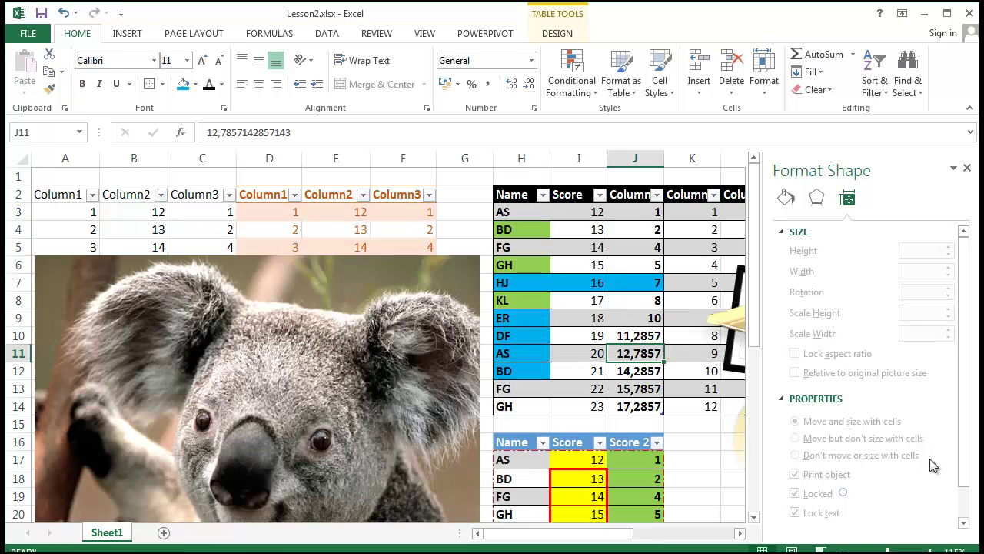
{"action": "left_click", "coordinate": [544, 195]}
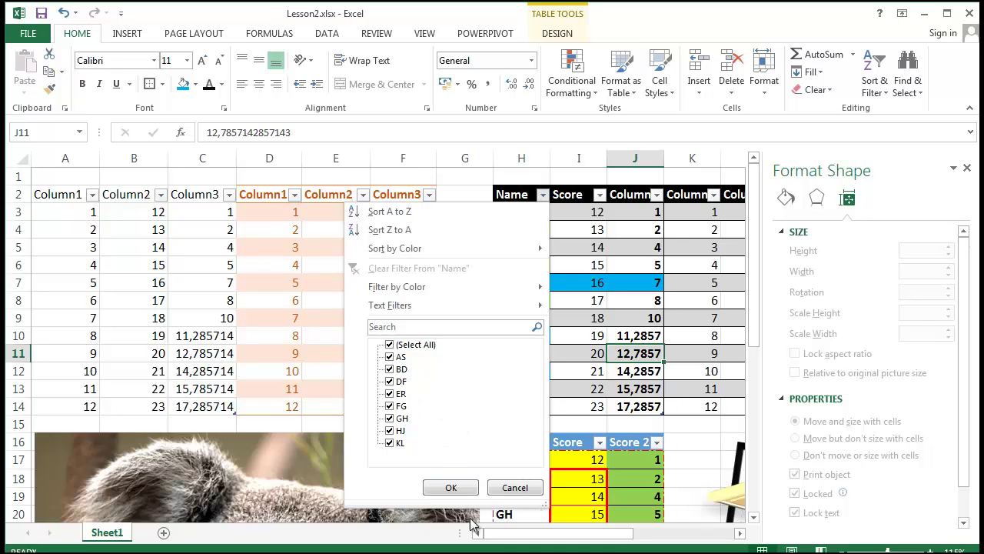
{"action": "left_click", "coordinate": [515, 488]}
Move the Name, Score and Score 2 table from H16:J29 down so that it starts at H32.
{"action": "left_click", "coordinate": [523, 416]}
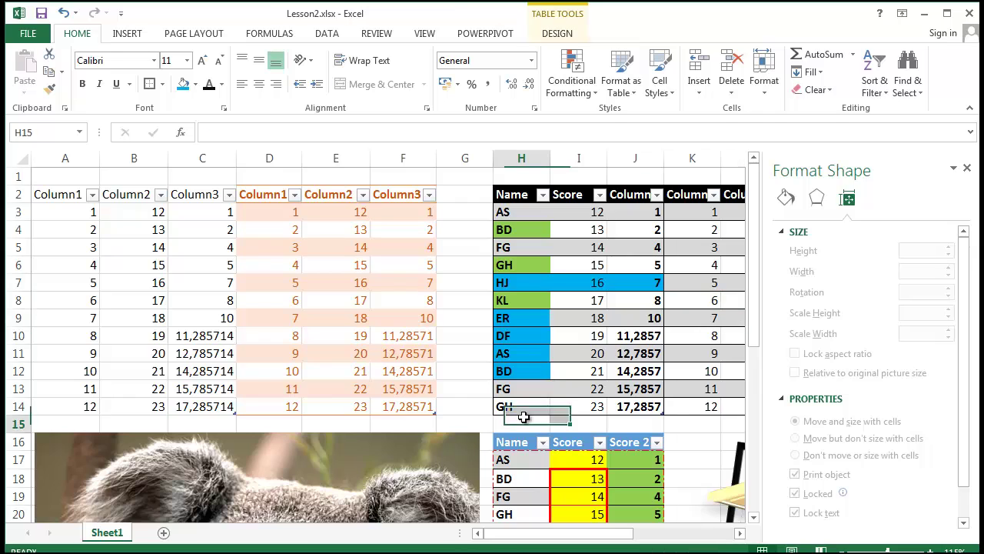
{"action": "scroll", "coordinate": [523, 417], "scroll_direction": "down", "scroll_amount": 4}
{"action": "left_click_drag", "start_coordinate": [514, 230], "coordinate": [663, 461]}
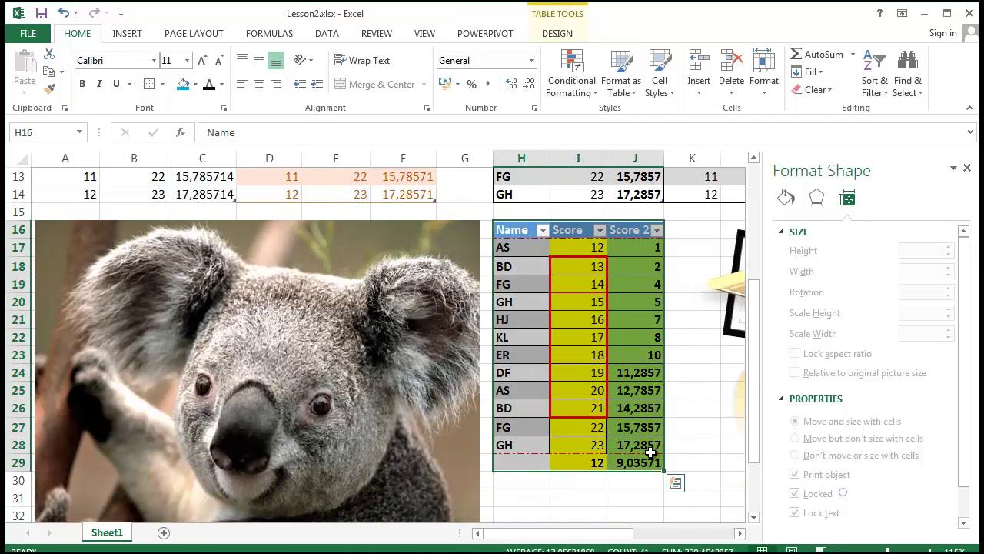
{"action": "right_click", "coordinate": [663, 459]}
{"action": "left_click", "coordinate": [731, 114]}
{"action": "scroll", "coordinate": [560, 354], "scroll_direction": "down", "scroll_amount": 3}
{"action": "left_click", "coordinate": [520, 354]}
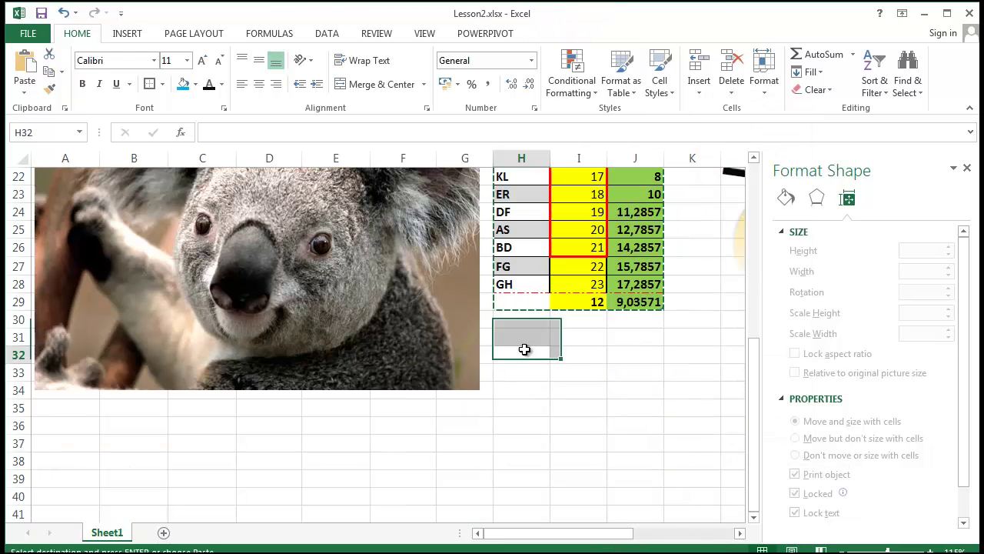
{"action": "key", "text": "Return"}
{"action": "scroll", "coordinate": [538, 367], "scroll_direction": "up", "scroll_amount": 2}
{"action": "key", "text": "ctrl+z"}
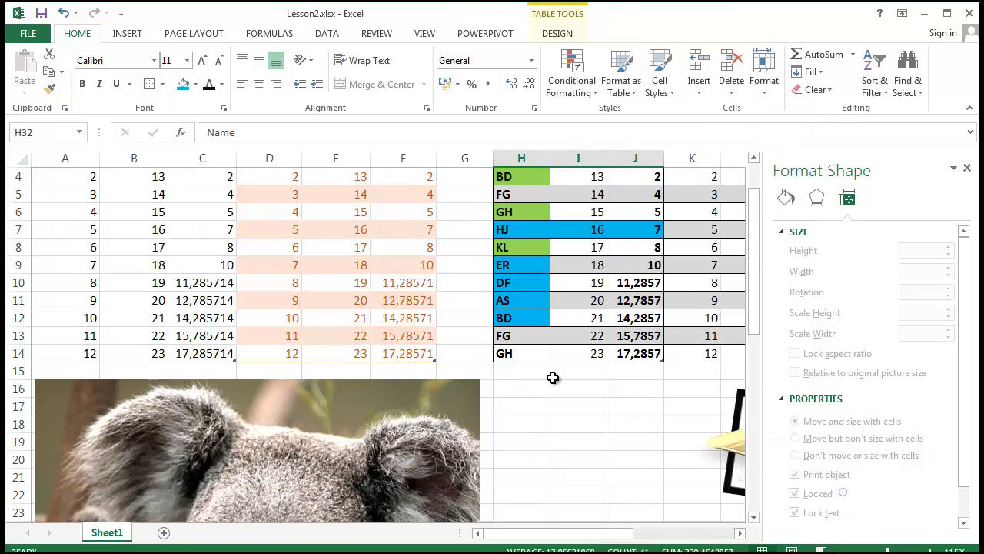
Extend the black table by filling the names and their formats from H3:H14 down to H26.
{"action": "left_click", "coordinate": [530, 355]}
{"action": "scroll", "coordinate": [542, 233], "scroll_direction": "up", "scroll_amount": 1}
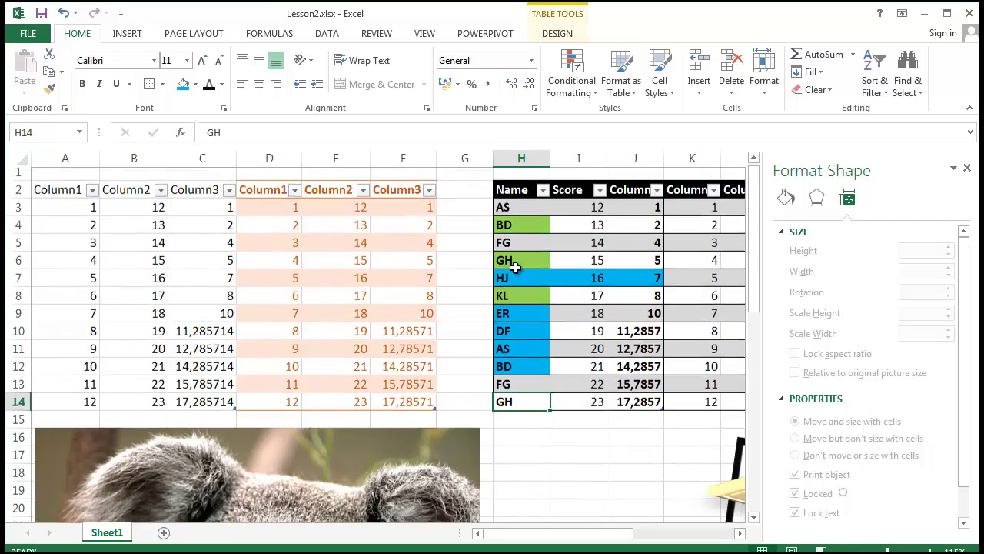
{"action": "left_click_drag", "start_coordinate": [523, 213], "coordinate": [545, 493]}
{"action": "left_click", "coordinate": [633, 320]}
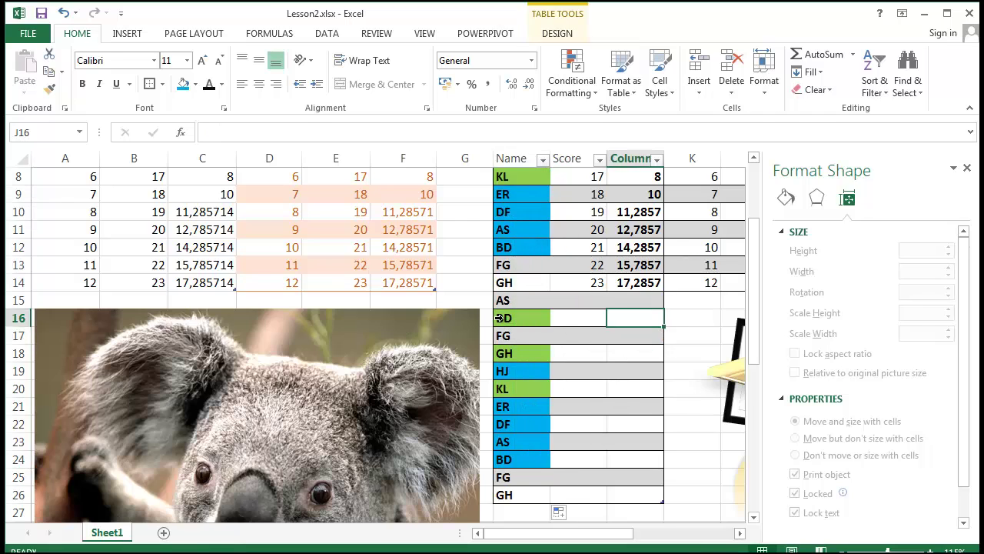
{"action": "scroll", "coordinate": [503, 308], "scroll_direction": "up", "scroll_amount": 3}
{"action": "left_click", "coordinate": [511, 193]}
{"action": "left_click", "coordinate": [510, 212]}
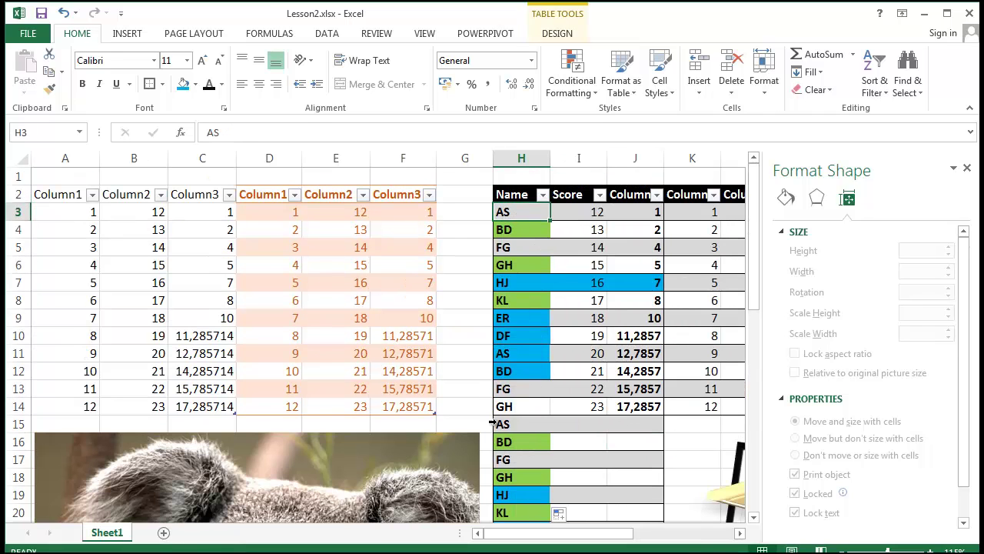
{"action": "left_click", "coordinate": [493, 422]}
{"action": "left_click", "coordinate": [542, 477]}
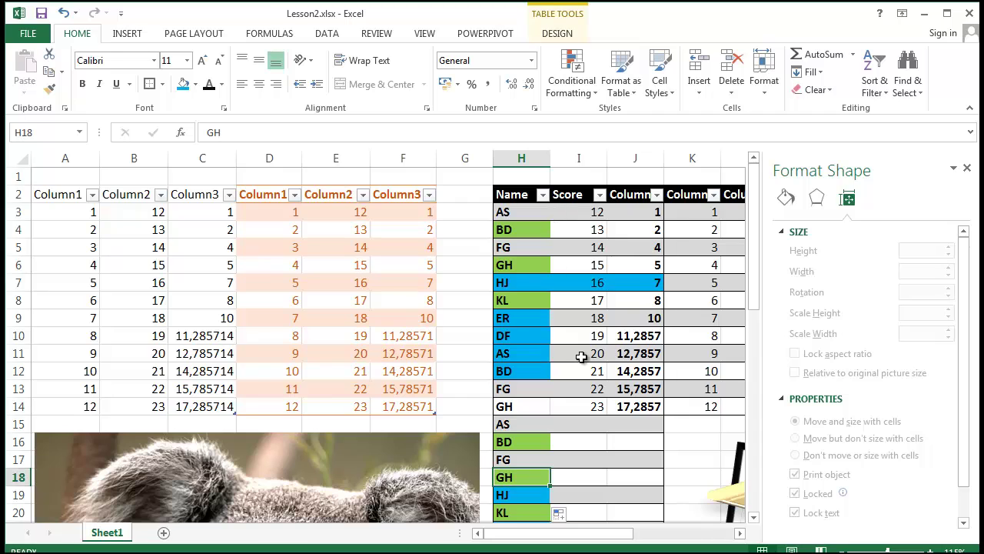
Fill the Score series from I3:I14 down to I26.
{"action": "scroll", "coordinate": [598, 385], "scroll_direction": "down", "scroll_amount": 3}
{"action": "scroll", "coordinate": [595, 371], "scroll_direction": "up", "scroll_amount": 3}
{"action": "left_click_drag", "start_coordinate": [584, 214], "coordinate": [577, 407]}
{"action": "scroll", "coordinate": [605, 308], "scroll_direction": "down", "scroll_amount": 2}
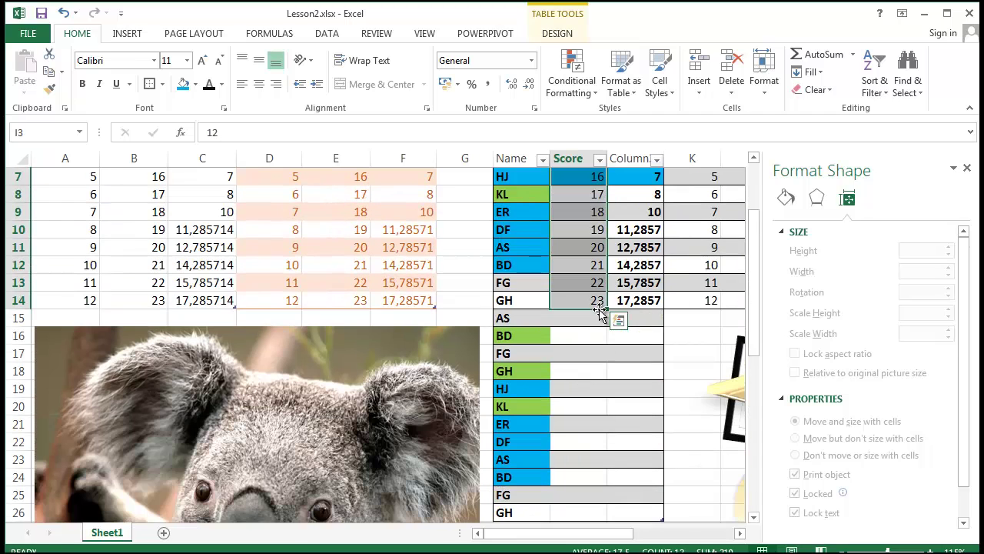
{"action": "left_click_drag", "start_coordinate": [608, 311], "coordinate": [607, 511]}
Fill the series in the column beside Score from J3:J14 down to J26 and deselect the range.
{"action": "scroll", "coordinate": [673, 255], "scroll_direction": "up", "scroll_amount": 2}
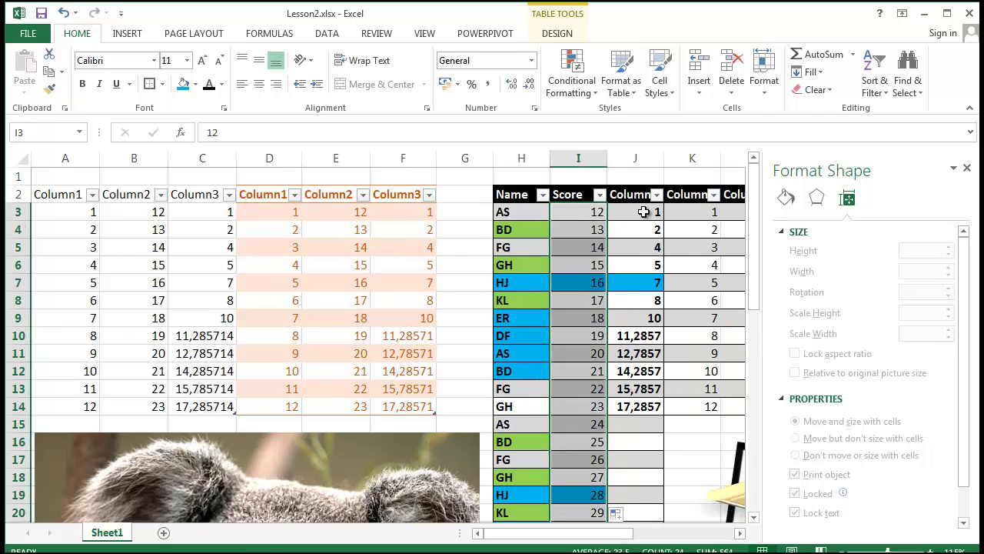
{"action": "left_click", "coordinate": [637, 212]}
{"action": "double_click", "coordinate": [636, 213]}
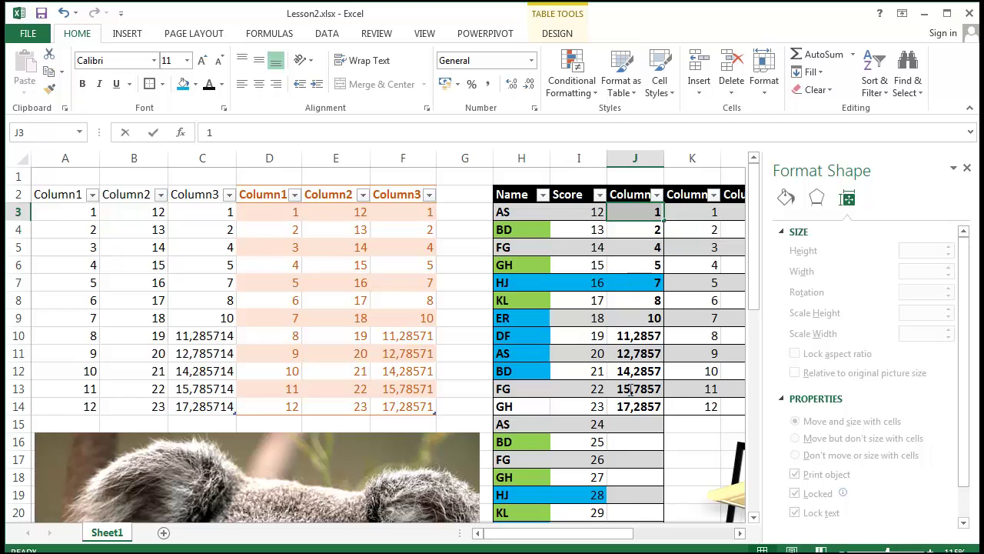
{"action": "key", "text": "Escape"}
{"action": "left_click_drag", "start_coordinate": [635, 213], "coordinate": [642, 502]}
{"action": "scroll", "coordinate": [528, 285], "scroll_direction": "up", "scroll_amount": 2}
{"action": "left_click", "coordinate": [527, 287]}
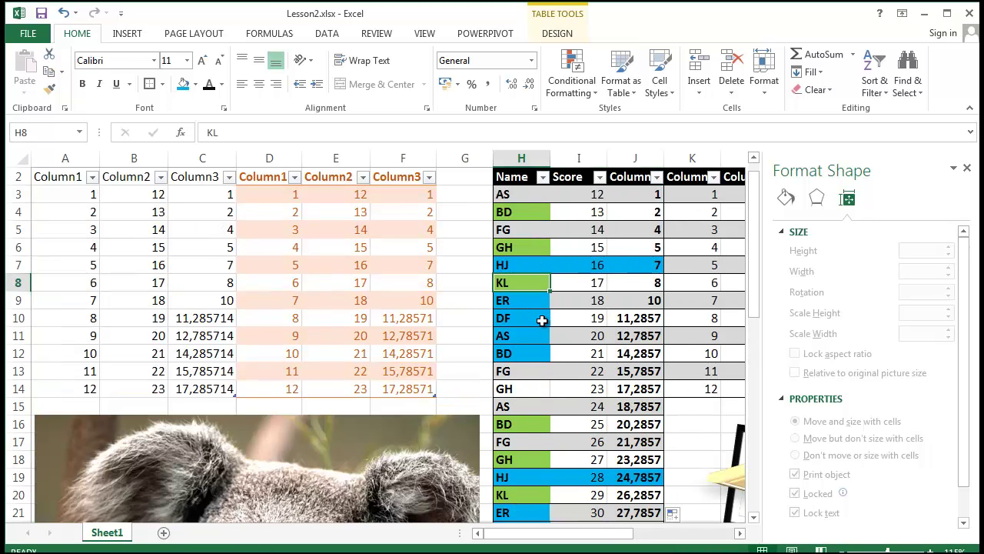
Filter the Name column of the black table so that only the AS rows are shown.
{"action": "scroll", "coordinate": [528, 297], "scroll_direction": "up", "scroll_amount": 1}
{"action": "scroll", "coordinate": [515, 278], "scroll_direction": "down", "scroll_amount": 2}
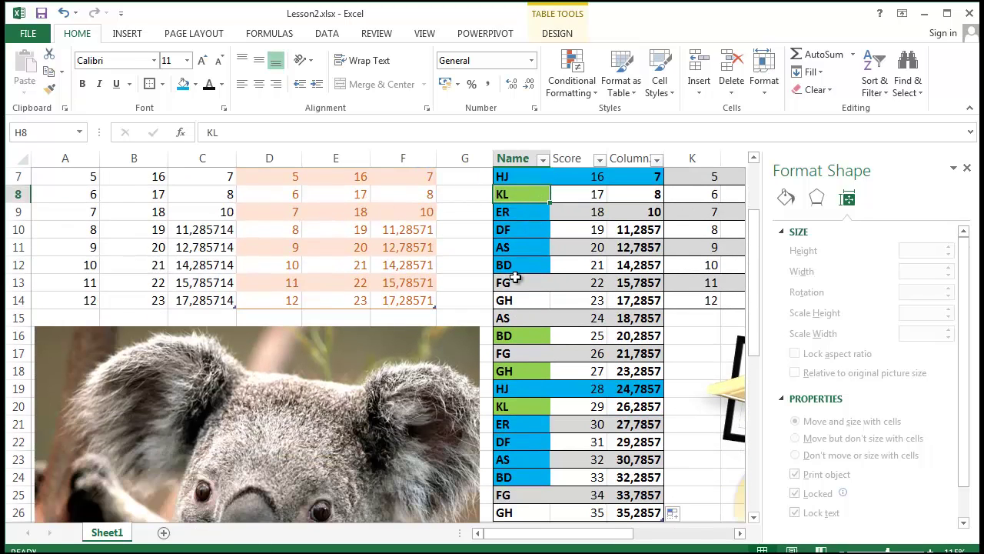
{"action": "left_click", "coordinate": [508, 324]}
{"action": "left_click", "coordinate": [503, 336]}
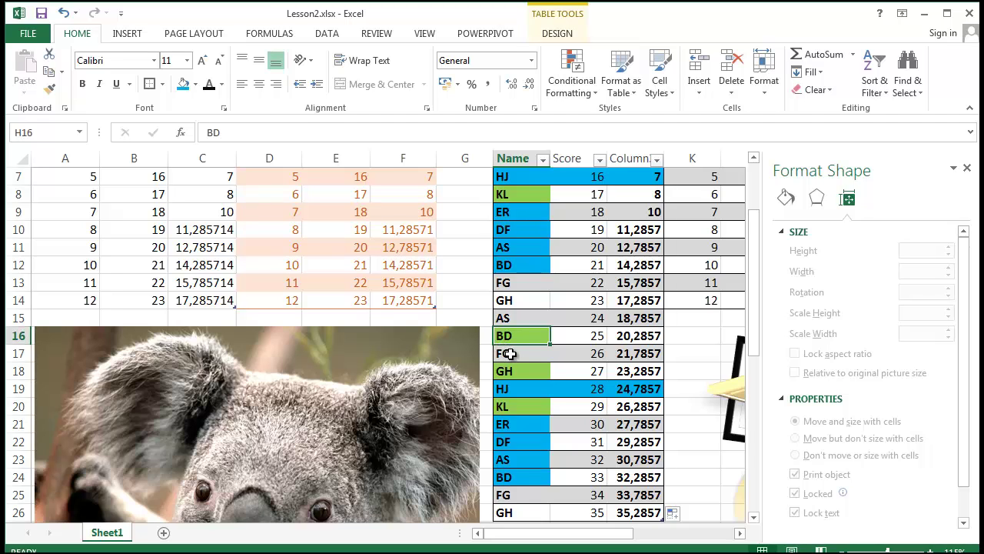
{"action": "scroll", "coordinate": [509, 353], "scroll_direction": "up", "scroll_amount": 2}
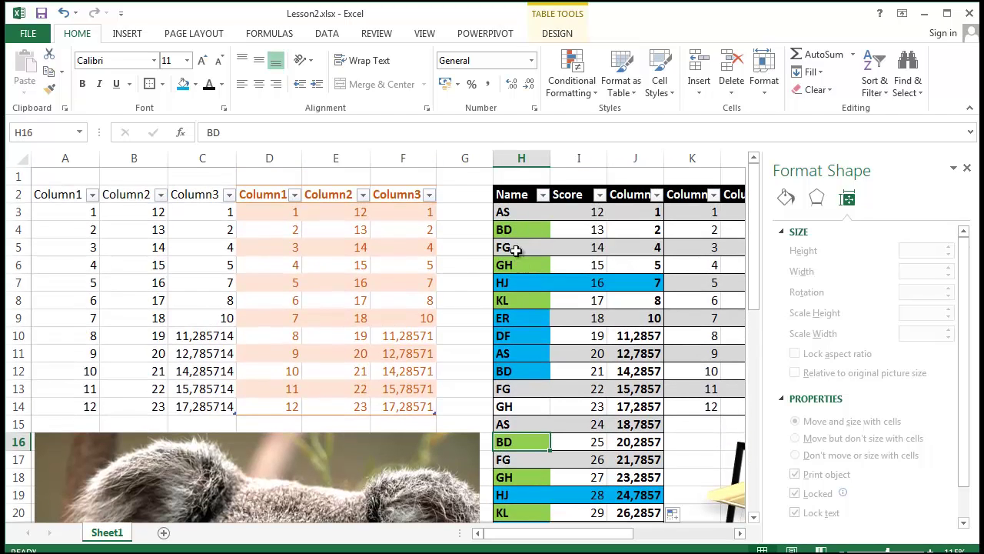
{"action": "left_click", "coordinate": [542, 196]}
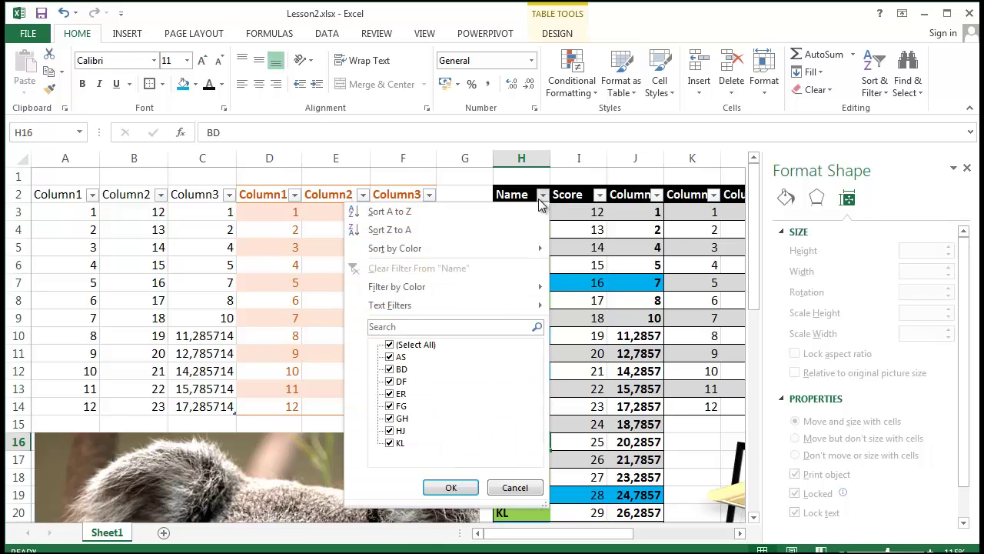
{"action": "left_click", "coordinate": [390, 346]}
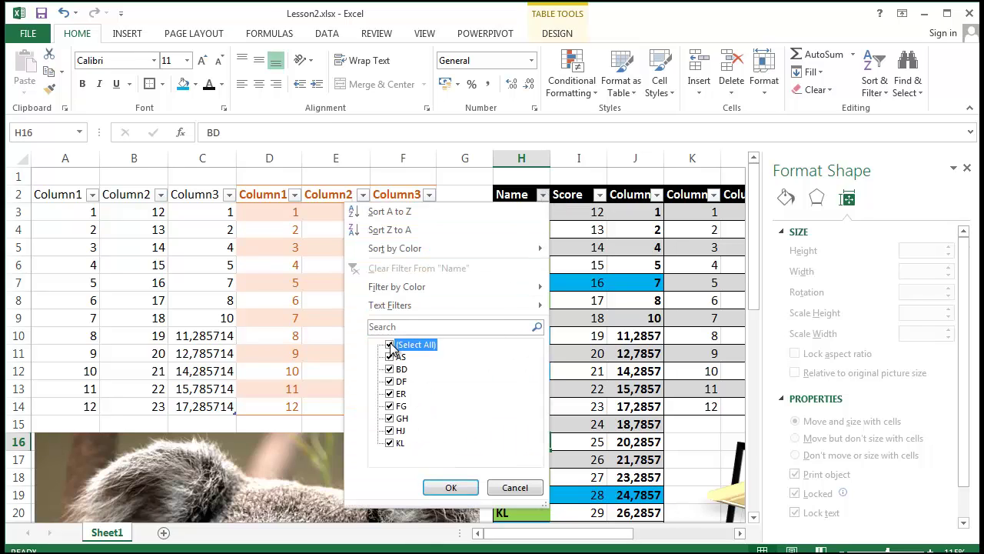
{"action": "left_click", "coordinate": [390, 357]}
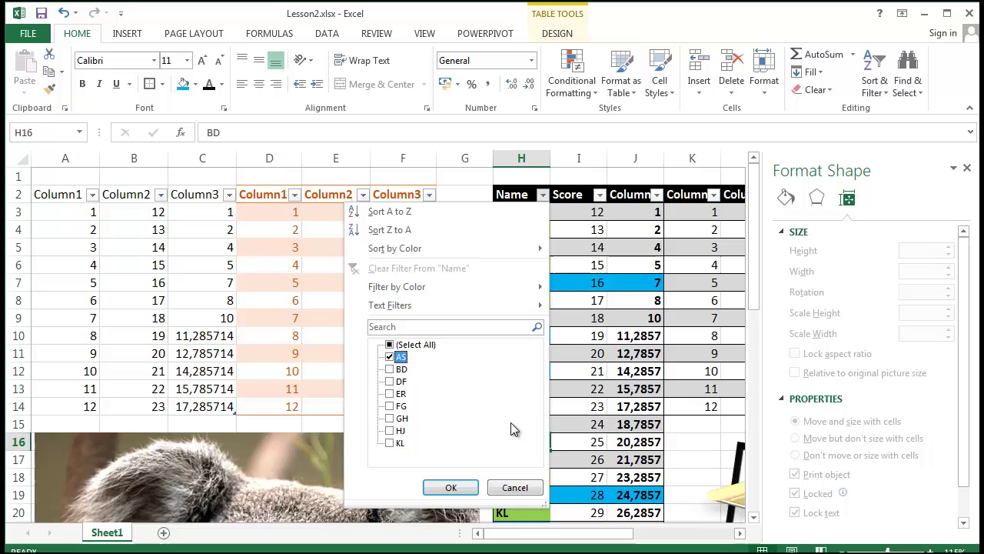
{"action": "left_click", "coordinate": [454, 488]}
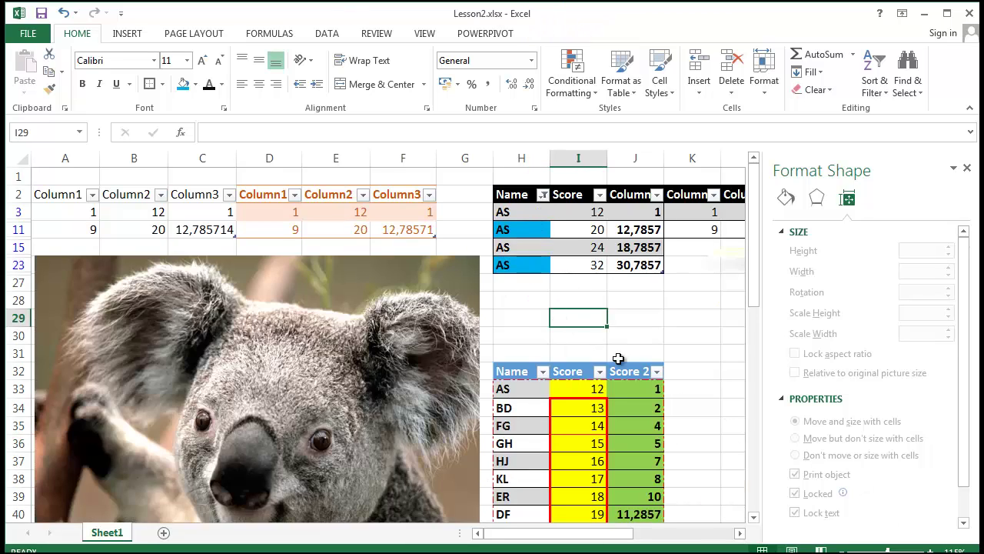
{"action": "left_click_drag", "start_coordinate": [521, 231], "coordinate": [540, 269]}
{"action": "left_click_drag", "start_coordinate": [559, 335], "coordinate": [557, 318]}
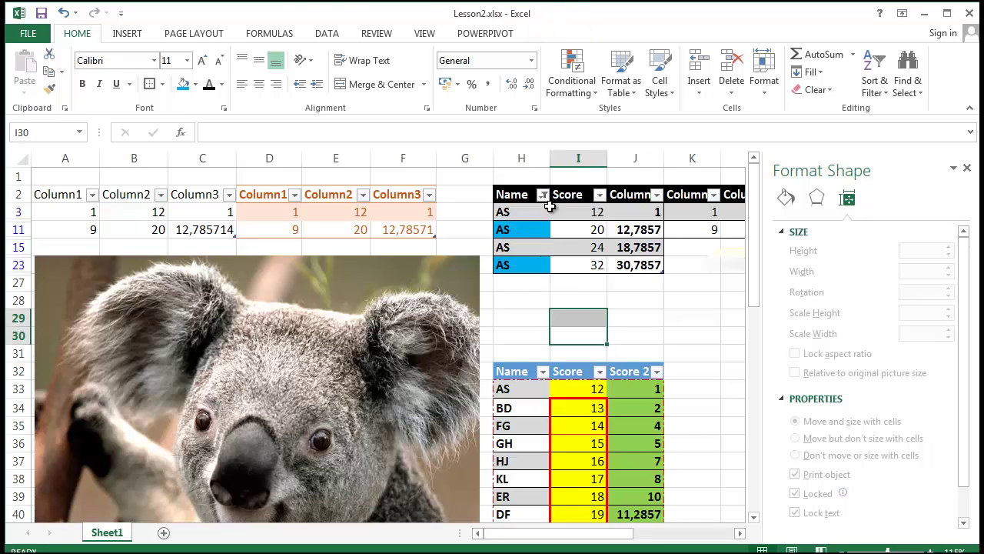
Add KL to the Name filter of the black table alongside AS and check the coloured name cells.
{"action": "left_click", "coordinate": [547, 209]}
{"action": "left_click", "coordinate": [543, 195]}
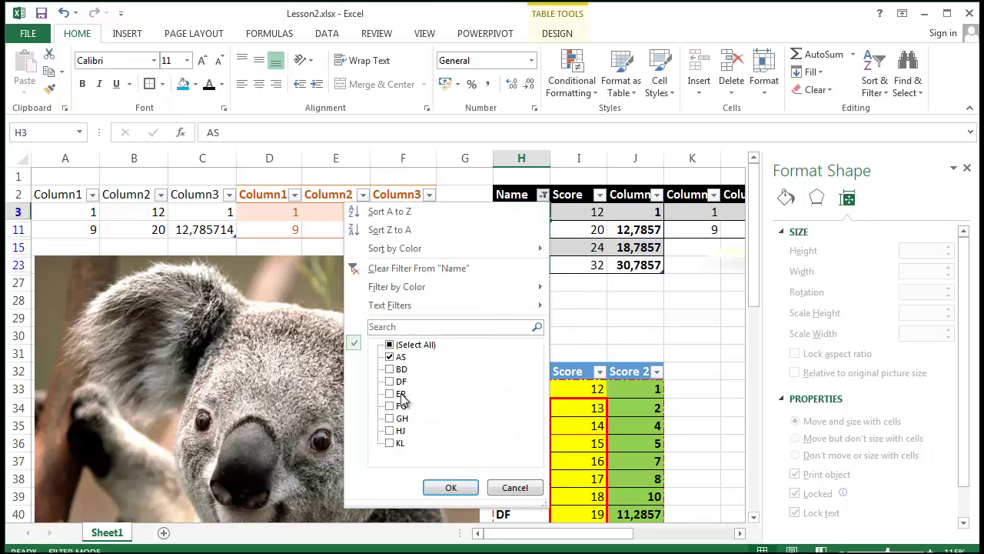
{"action": "left_click", "coordinate": [390, 443]}
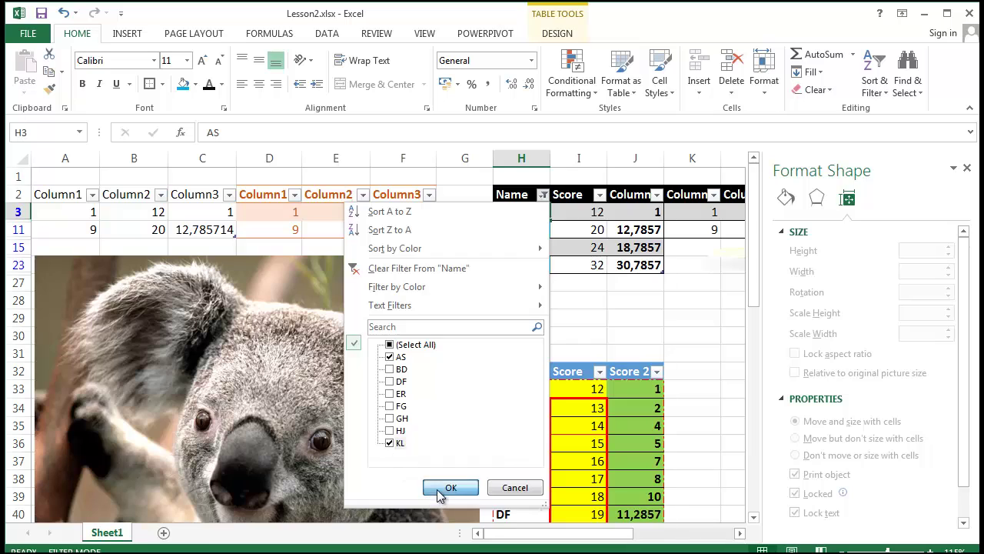
{"action": "left_click", "coordinate": [450, 488]}
{"action": "left_click", "coordinate": [643, 354]}
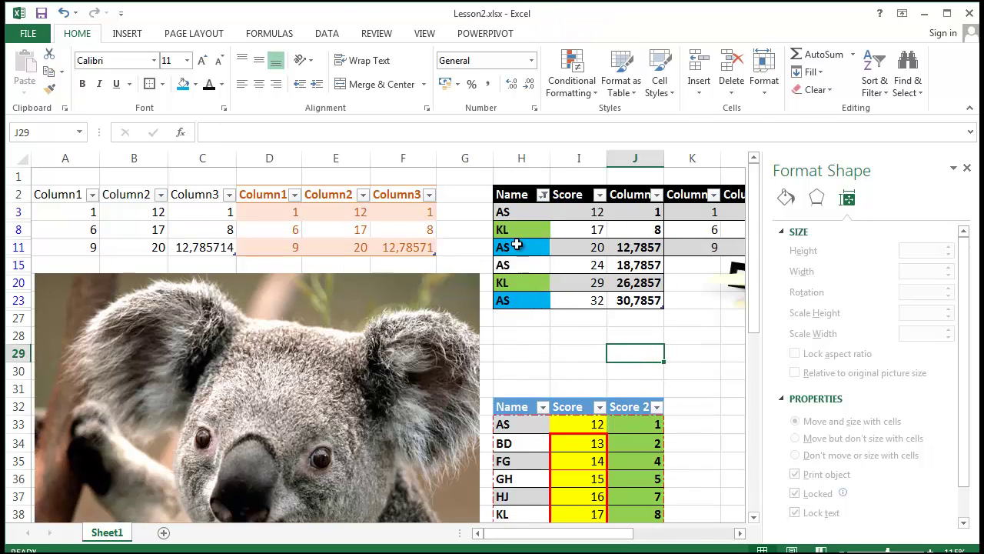
{"action": "left_click", "coordinate": [519, 283]}
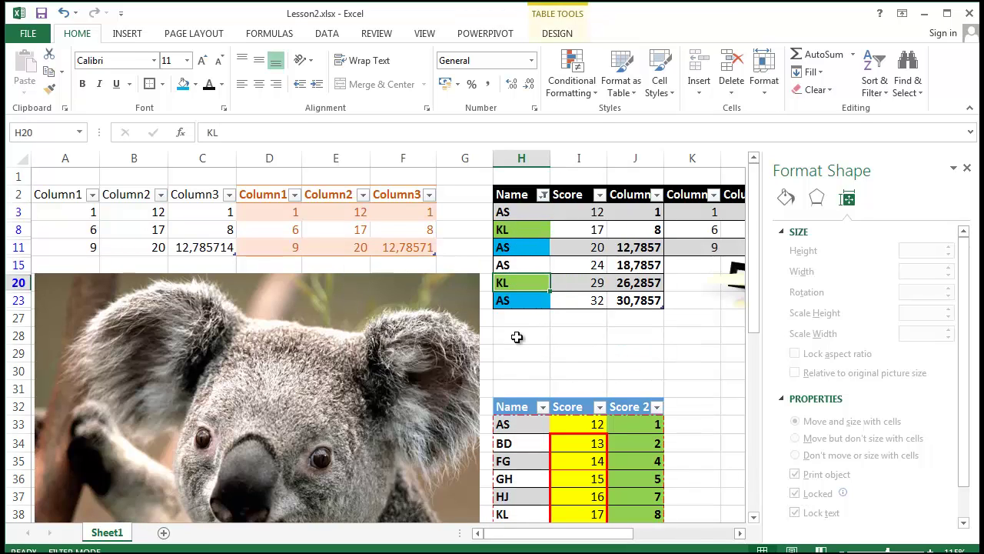
{"action": "left_click", "coordinate": [509, 248]}
{"action": "left_click", "coordinate": [520, 302]}
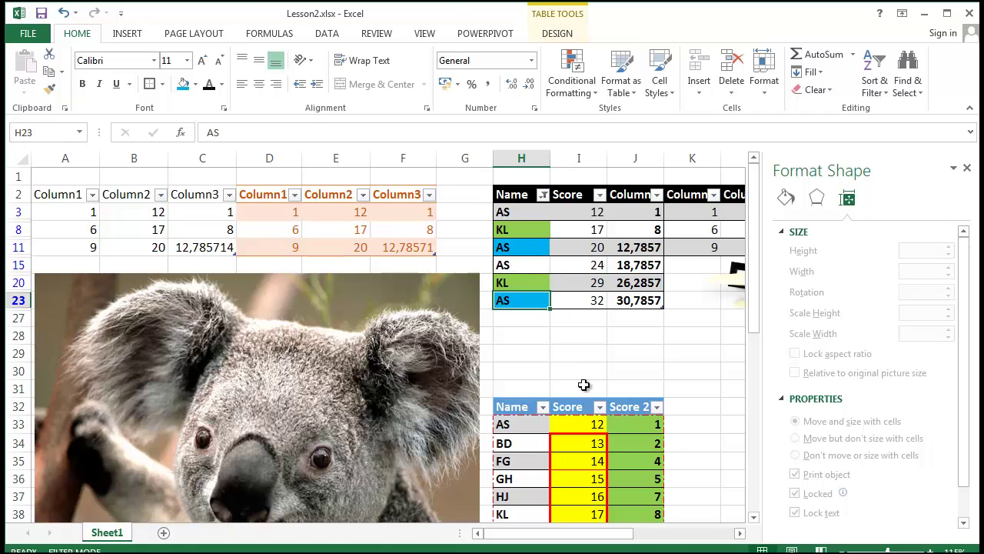
Reselect all names in the Name filter so that every row of the black table is shown.
{"action": "left_click", "coordinate": [580, 353]}
{"action": "left_click", "coordinate": [543, 195]}
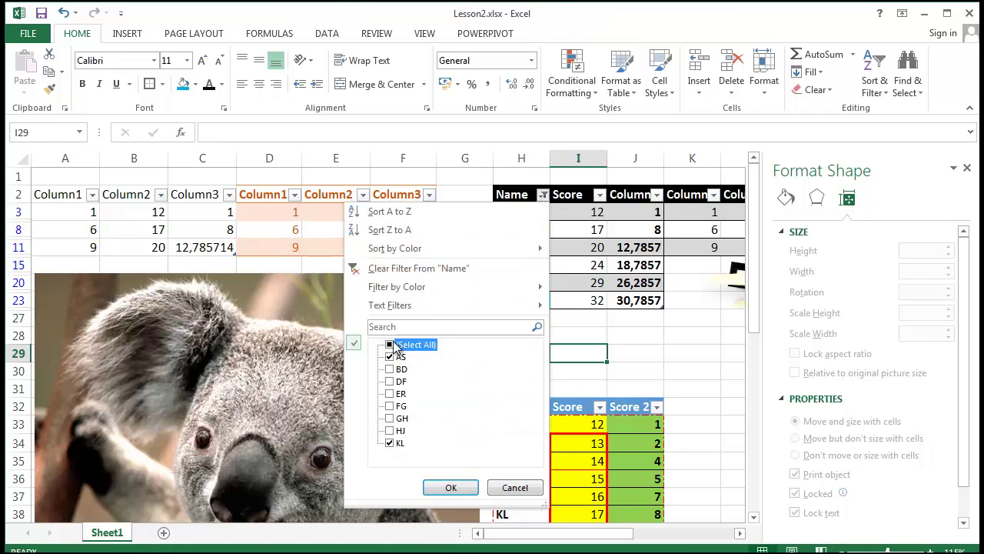
{"action": "left_click", "coordinate": [390, 345]}
{"action": "left_click", "coordinate": [451, 487]}
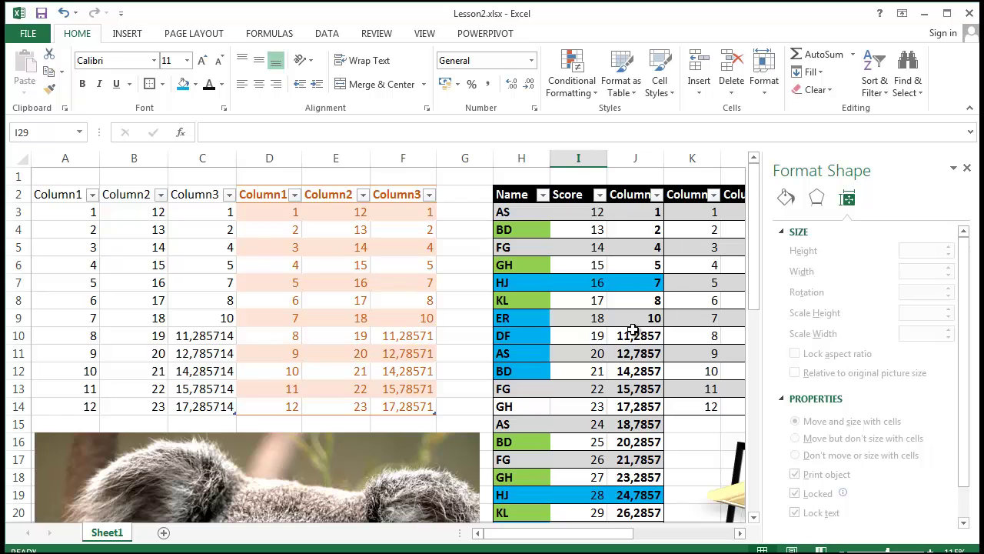
Close the Format Shape pane and enlarge the view of the black table.
{"action": "scroll", "coordinate": [632, 331], "scroll_direction": "down", "scroll_amount": 1}
{"action": "scroll", "coordinate": [677, 415], "scroll_direction": "up", "scroll_amount": 1}
{"action": "left_click", "coordinate": [967, 168]}
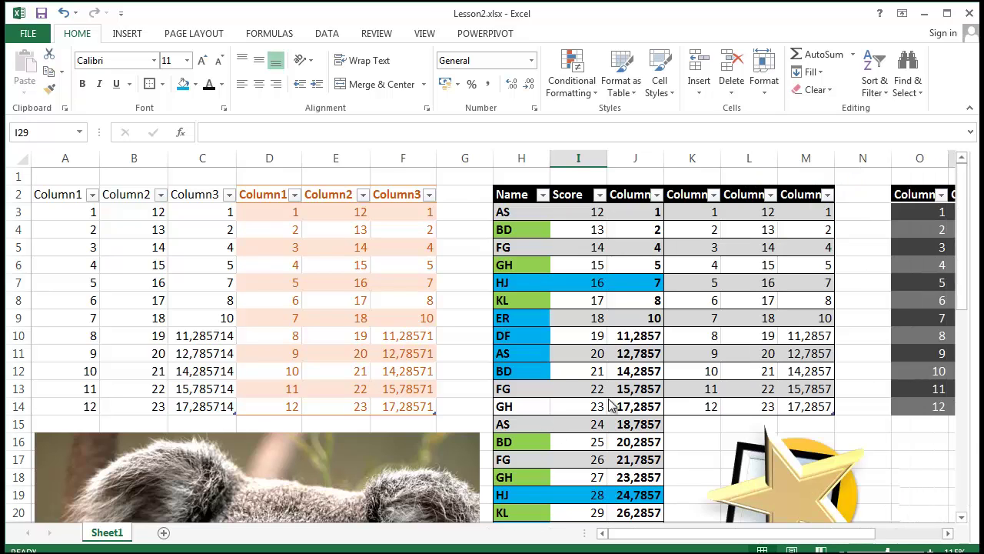
{"action": "scroll", "coordinate": [734, 374], "scroll_direction": "up", "scroll_amount": 3}
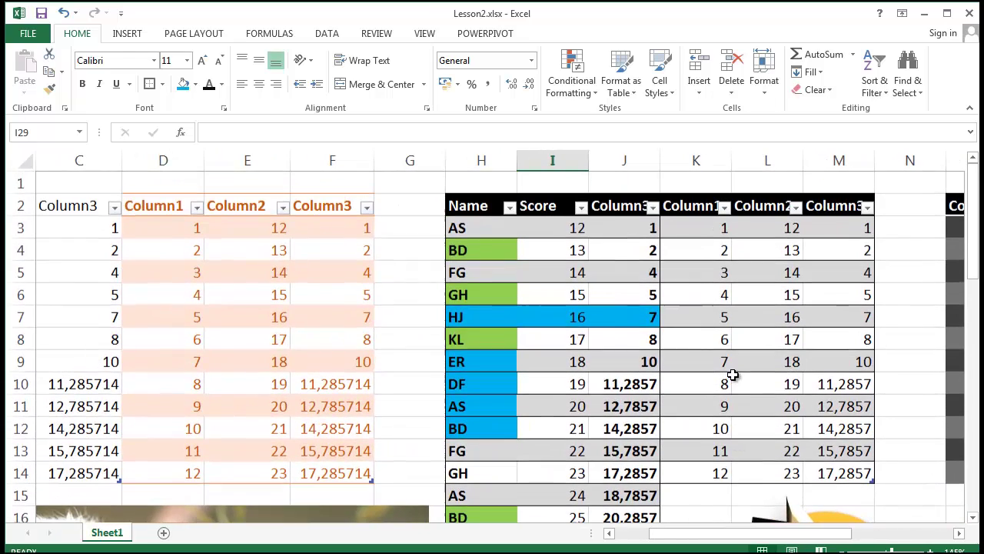
Sort the black table by its Name column from A to Z and look through the sorted rows.
{"action": "left_click", "coordinate": [509, 207]}
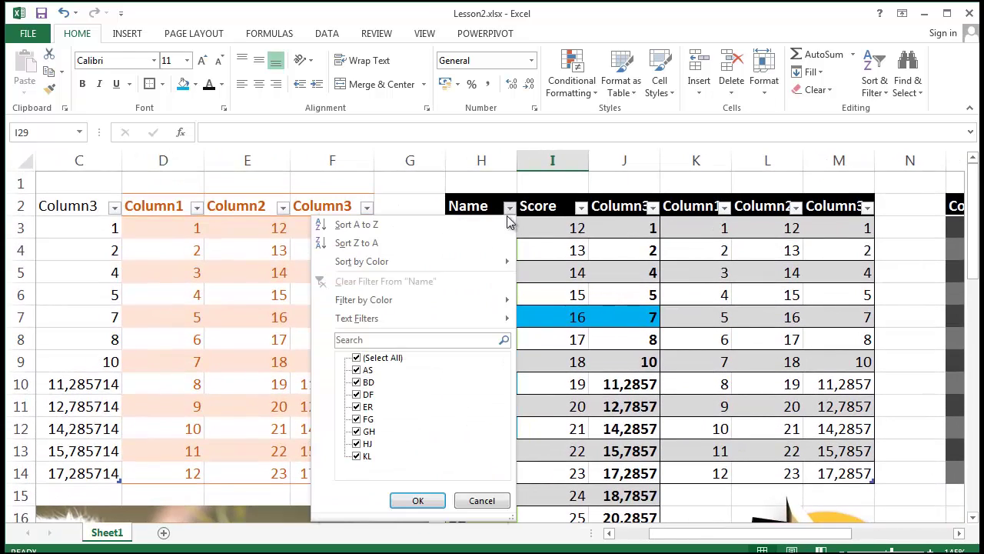
{"action": "left_click", "coordinate": [355, 224]}
{"action": "scroll", "coordinate": [592, 272], "scroll_direction": "down", "scroll_amount": 3}
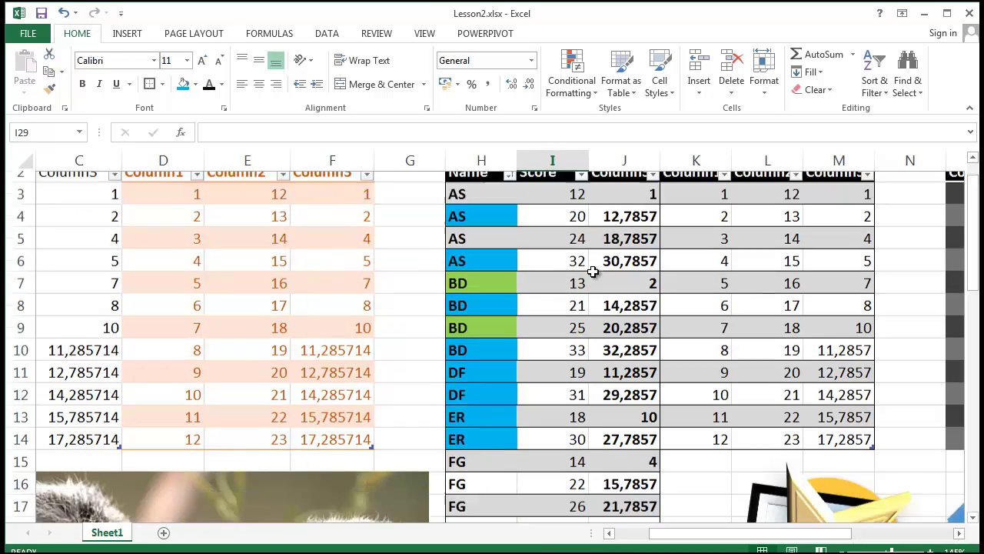
{"action": "scroll", "coordinate": [592, 272], "scroll_direction": "down", "scroll_amount": 3}
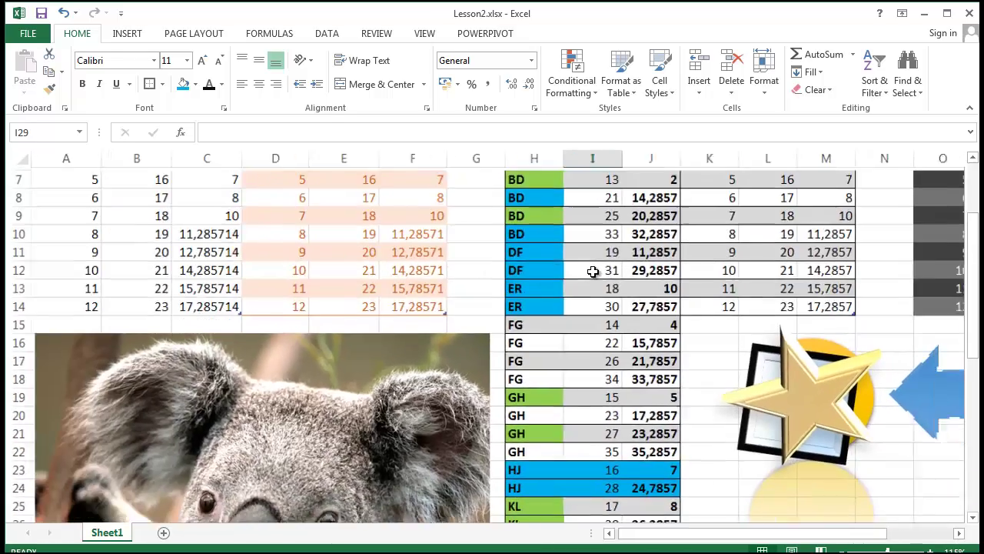
Sort the black table by its Name column from Z to A.
{"action": "scroll", "coordinate": [543, 311], "scroll_direction": "up", "scroll_amount": 2}
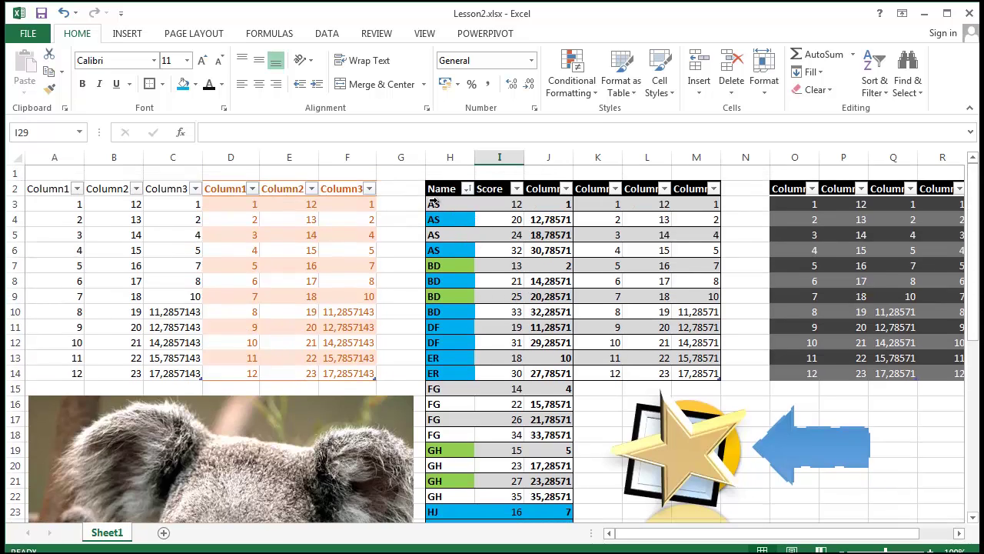
{"action": "left_click", "coordinate": [467, 189]}
{"action": "left_click", "coordinate": [364, 223]}
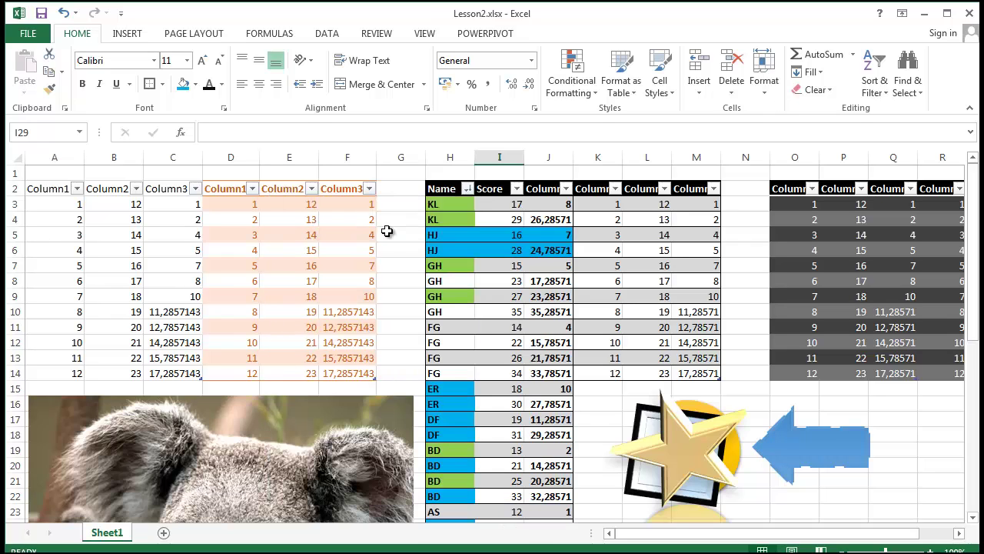
{"action": "left_click", "coordinate": [468, 188]}
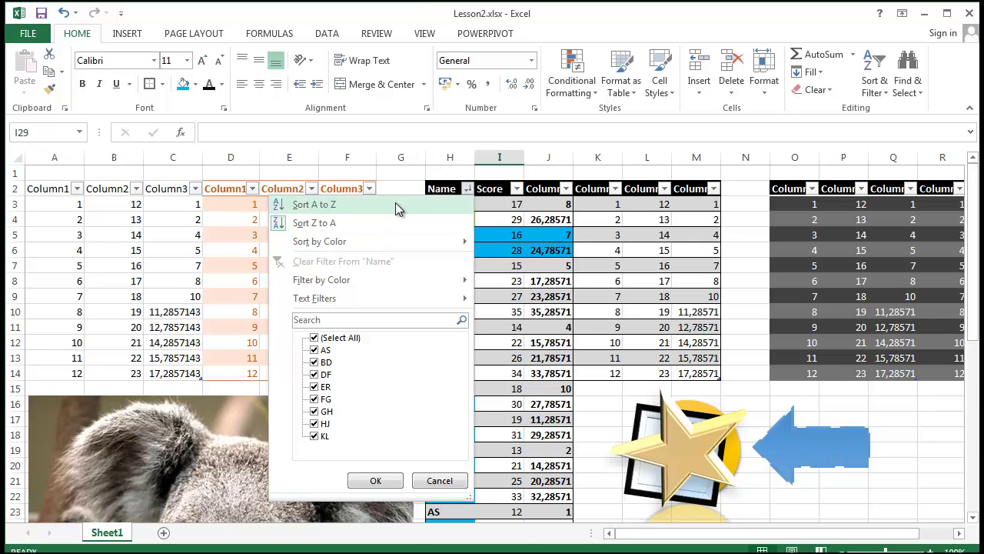
{"action": "left_click", "coordinate": [419, 184]}
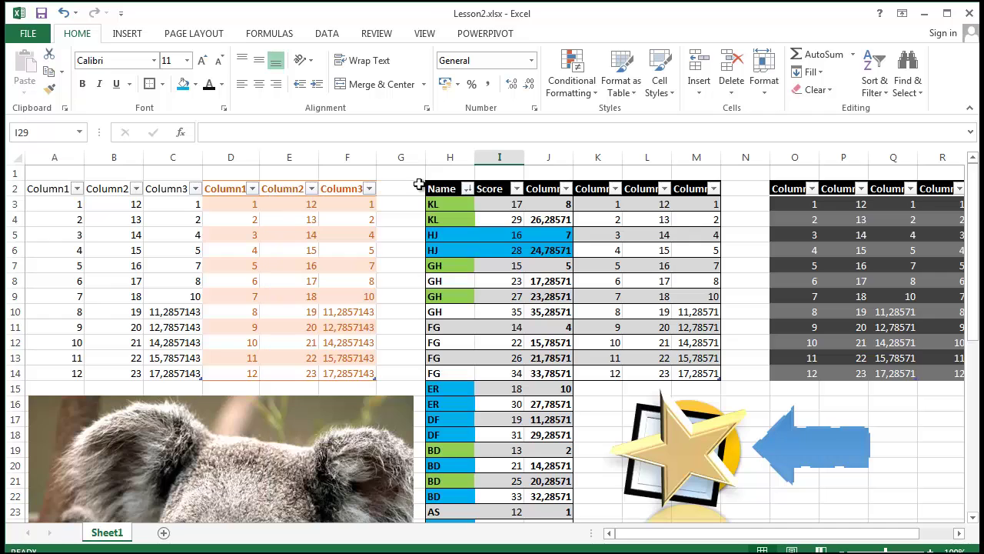
{"action": "left_click", "coordinate": [466, 189]}
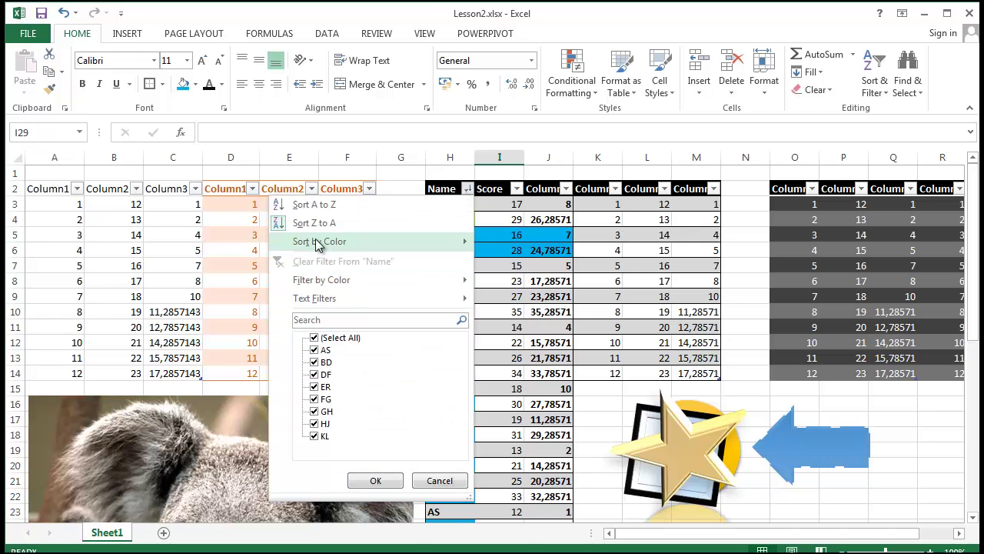
{"action": "mouse_move", "coordinate": [319, 242]}
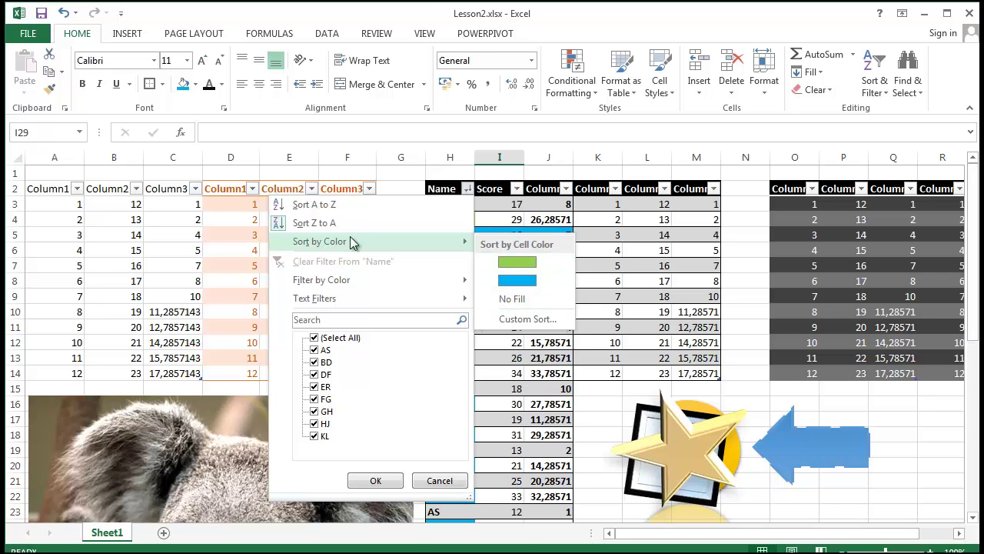
{"action": "left_click", "coordinate": [407, 181]}
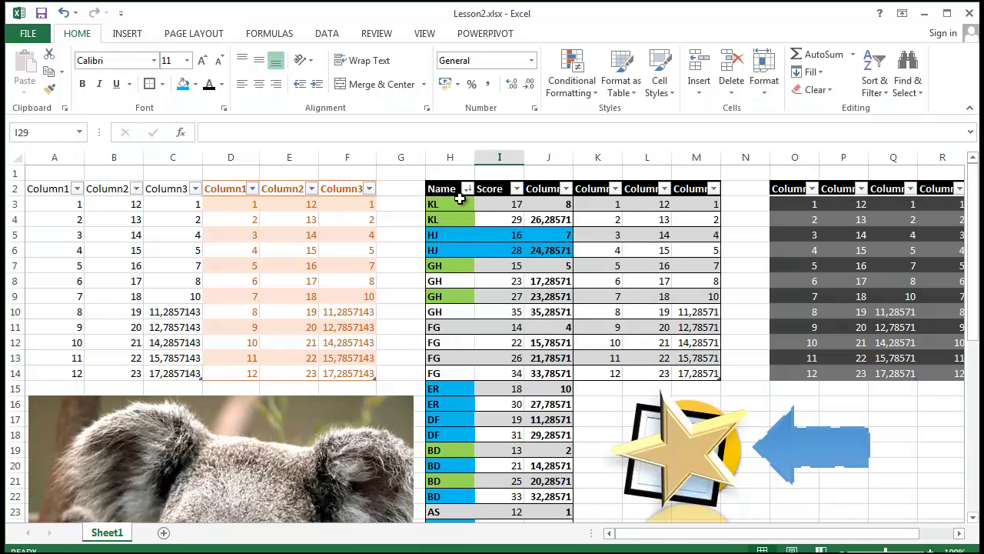
Select the names in the black table and sort the Name column by cell colour with green on top.
{"action": "left_click_drag", "start_coordinate": [459, 199], "coordinate": [450, 366]}
{"action": "scroll", "coordinate": [446, 226], "scroll_direction": "up", "scroll_amount": 4}
{"action": "left_click", "coordinate": [467, 190]}
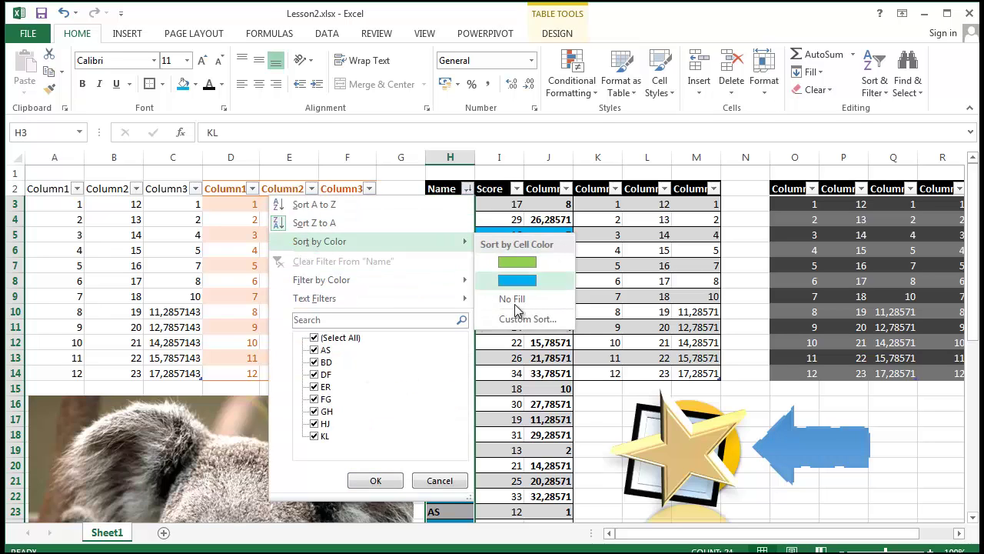
{"action": "left_click", "coordinate": [523, 267]}
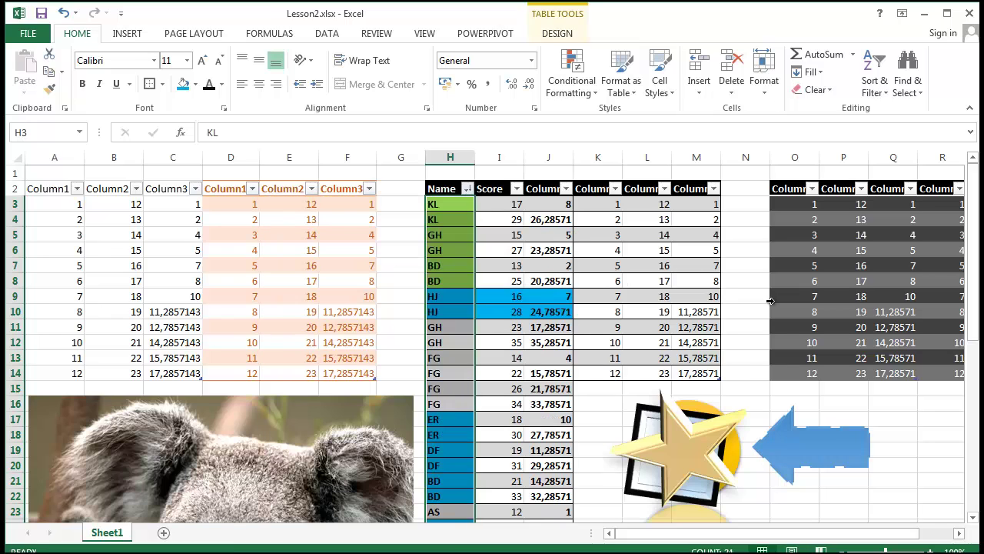
Filter the Name column of the black table by the blue cell colour.
{"action": "left_click", "coordinate": [467, 190]}
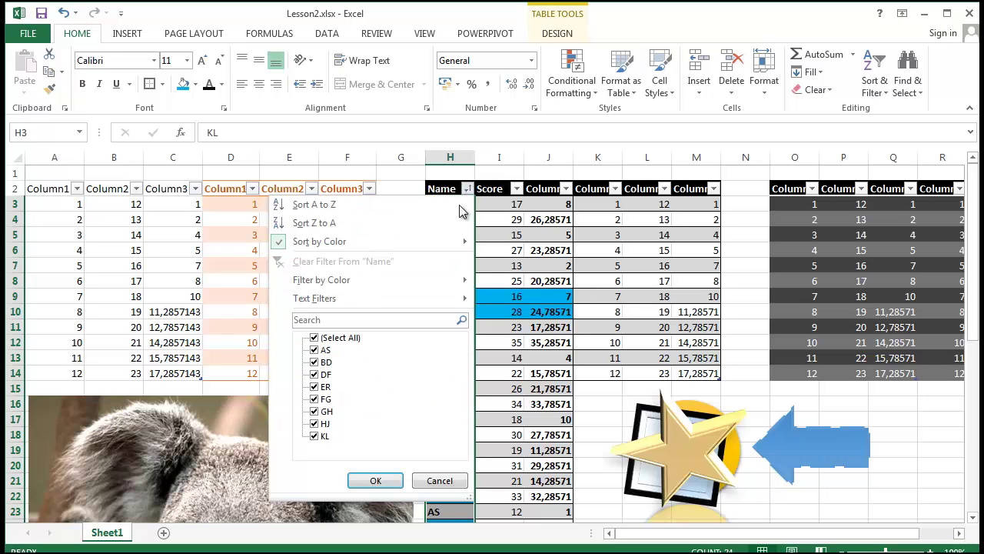
{"action": "mouse_move", "coordinate": [369, 280]}
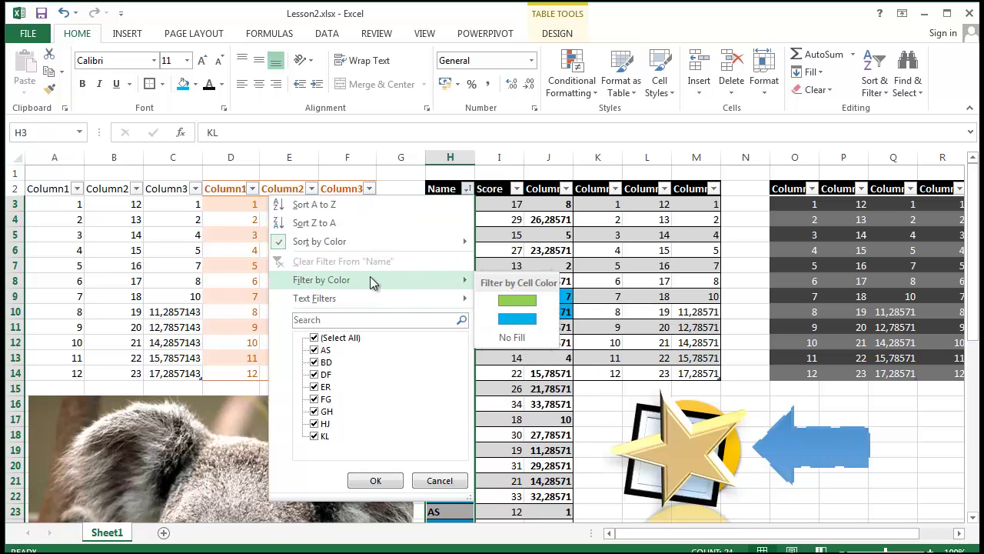
{"action": "left_click", "coordinate": [517, 318]}
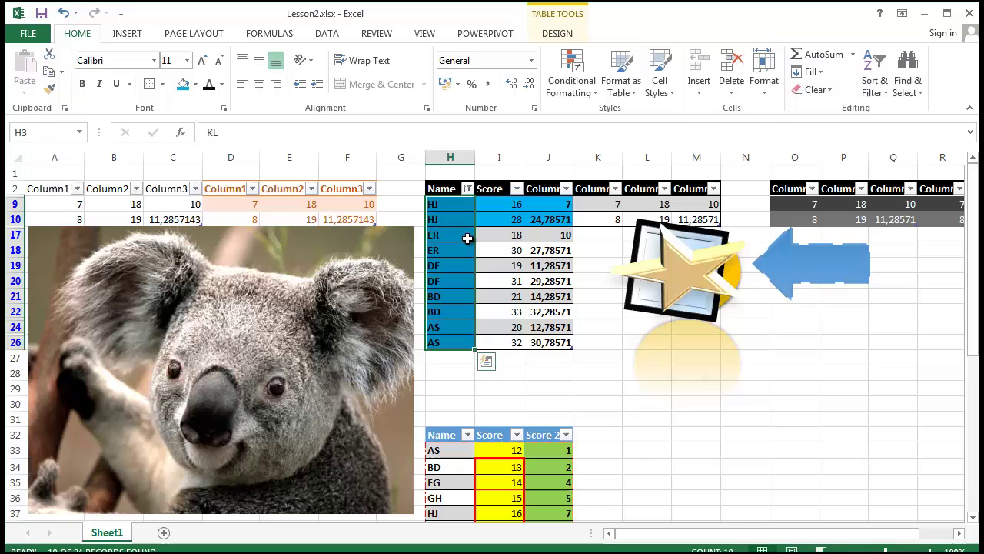
Switch the Name column's colour filter to green and select the filtered range H2:J8.
{"action": "left_click", "coordinate": [468, 189]}
{"action": "mouse_move", "coordinate": [343, 283]}
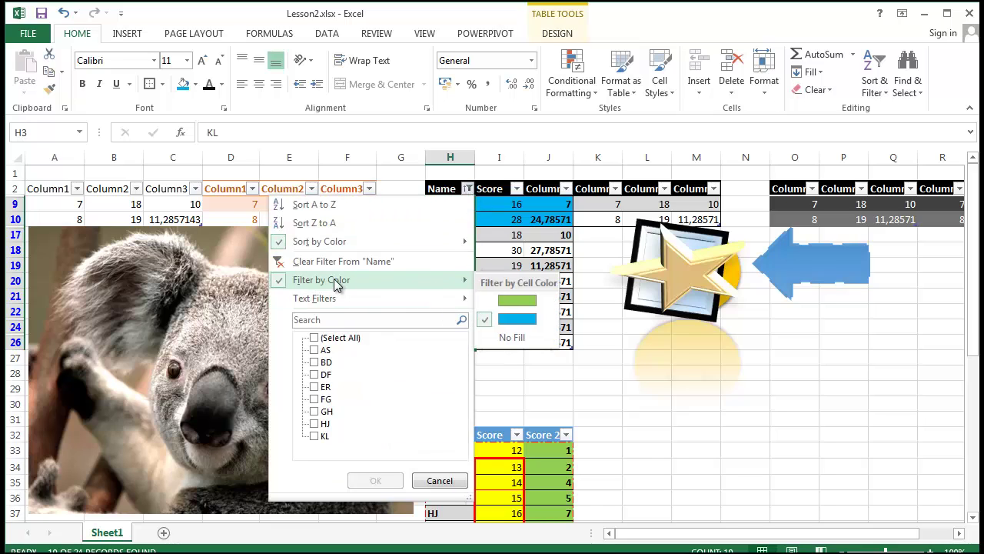
{"action": "left_click", "coordinate": [498, 300]}
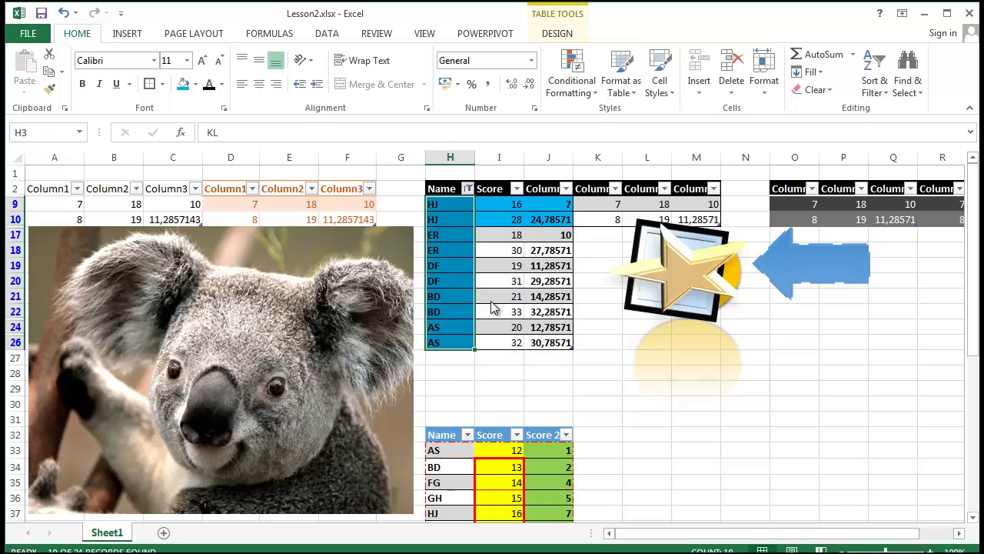
{"action": "left_click_drag", "start_coordinate": [445, 188], "coordinate": [549, 281]}
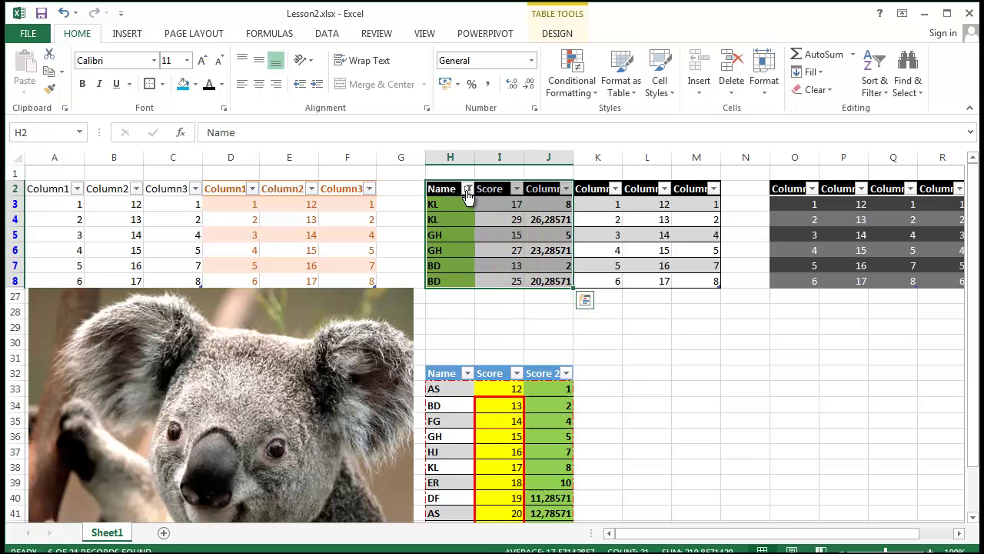
Switch the Name column's colour filter in the black table to No Fill and select the uncoloured names H11:H15.
{"action": "left_click", "coordinate": [467, 188]}
{"action": "mouse_move", "coordinate": [425, 273]}
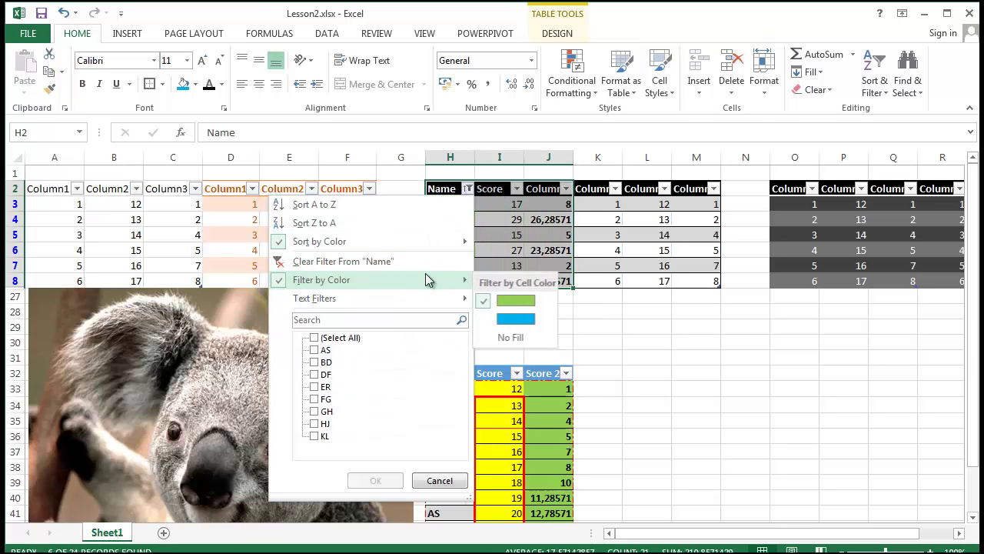
{"action": "left_click", "coordinate": [514, 338]}
{"action": "left_click", "coordinate": [717, 416]}
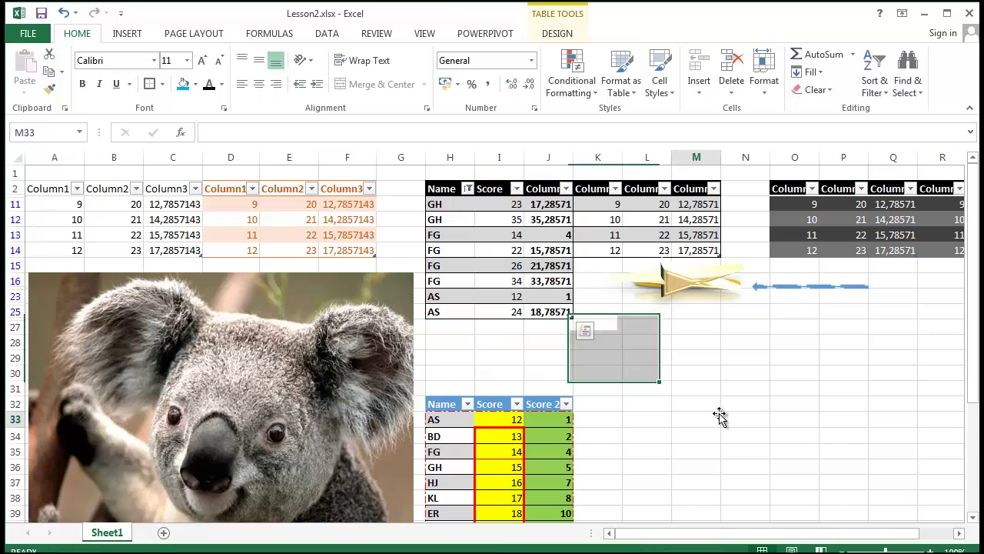
{"action": "left_click", "coordinate": [454, 206]}
{"action": "left_click_drag", "start_coordinate": [453, 206], "coordinate": [450, 267]}
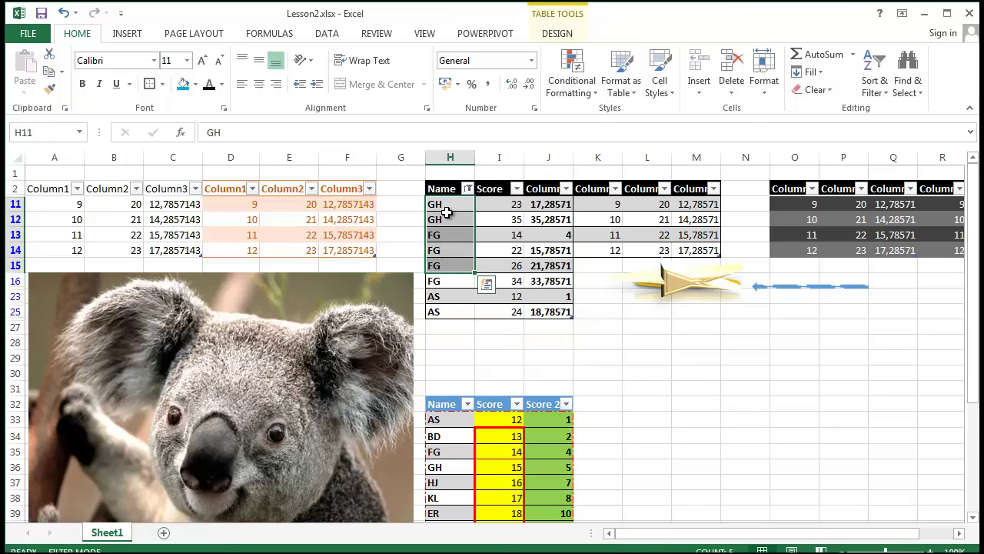
{"action": "left_click", "coordinate": [492, 249]}
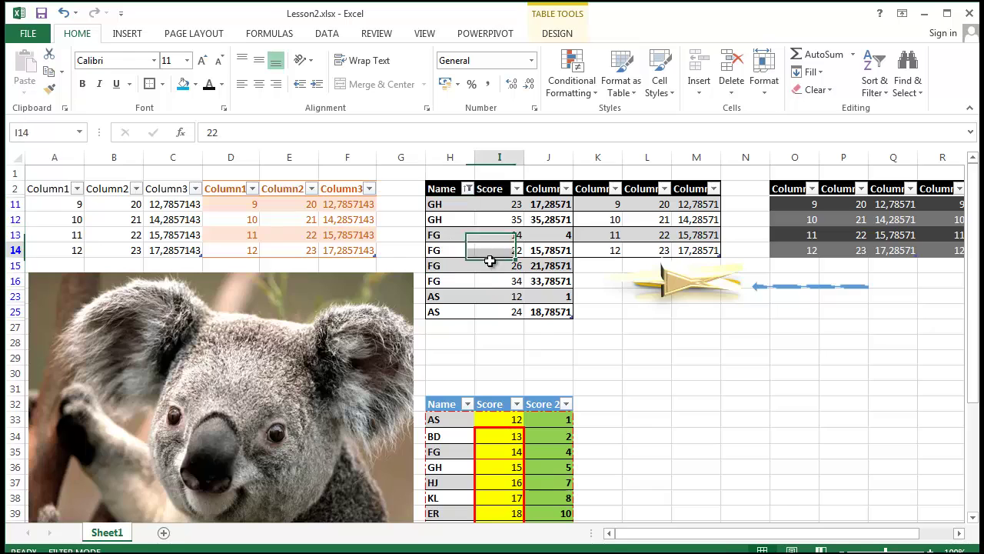
{"action": "left_click", "coordinate": [557, 37]}
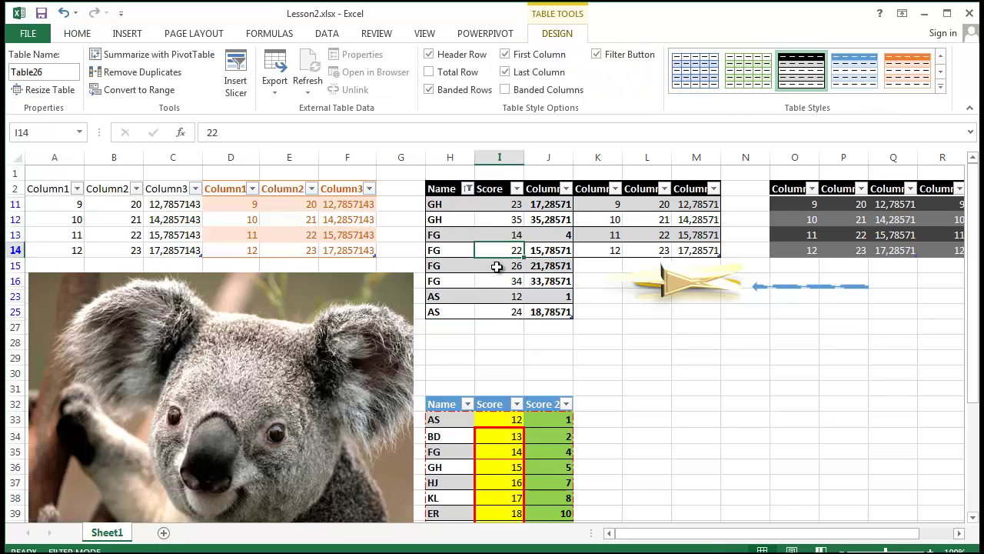
{"action": "left_click", "coordinate": [466, 196]}
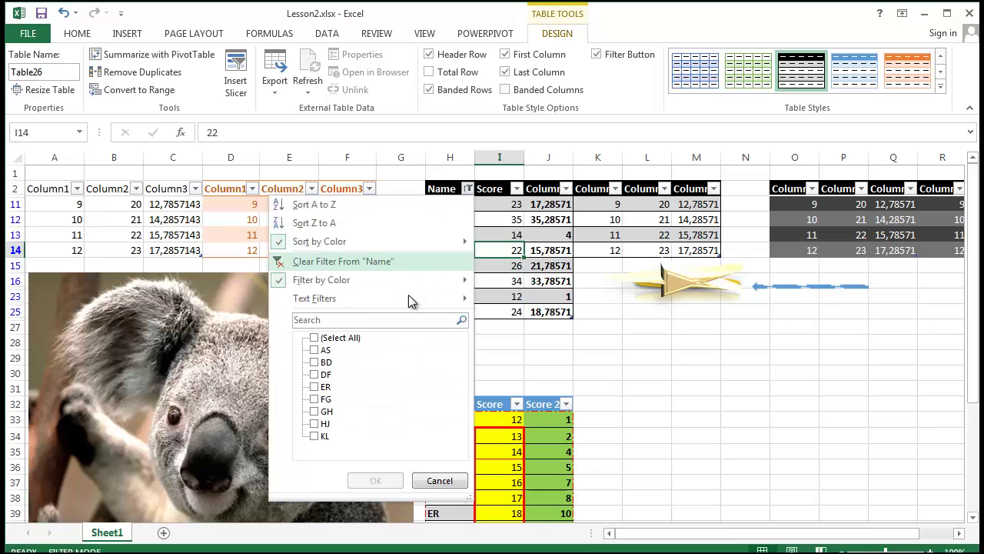
{"action": "left_click", "coordinate": [643, 397]}
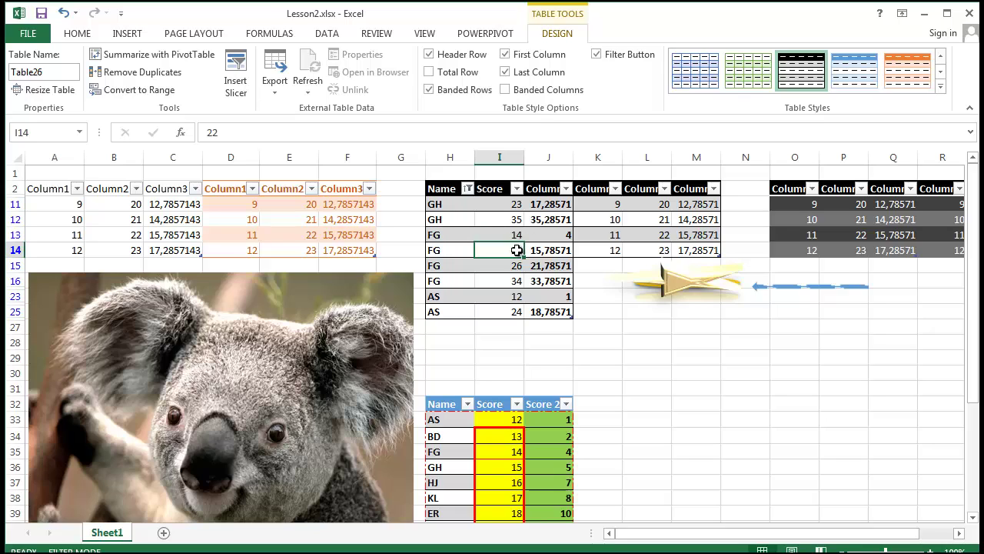
{"action": "left_click", "coordinate": [469, 190]}
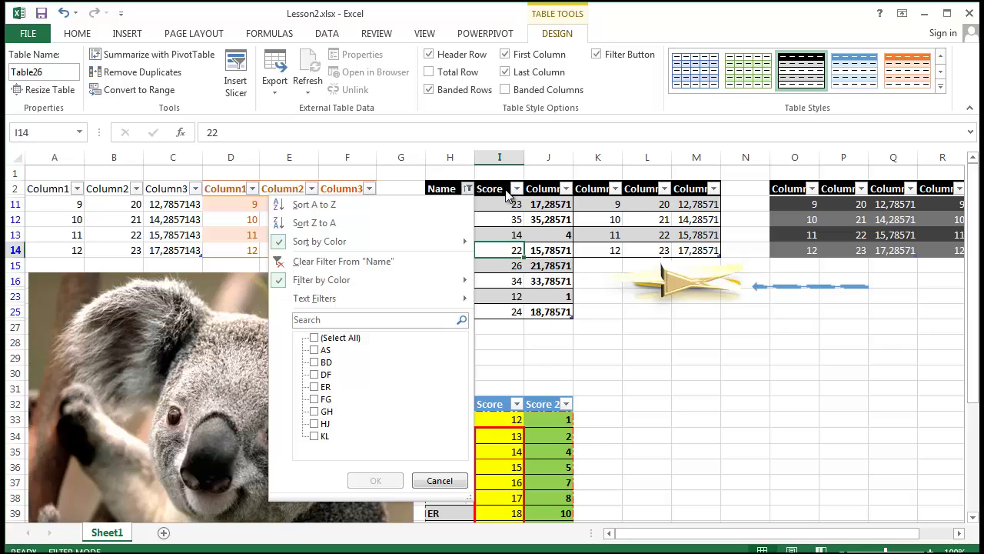
{"action": "left_click", "coordinate": [400, 259]}
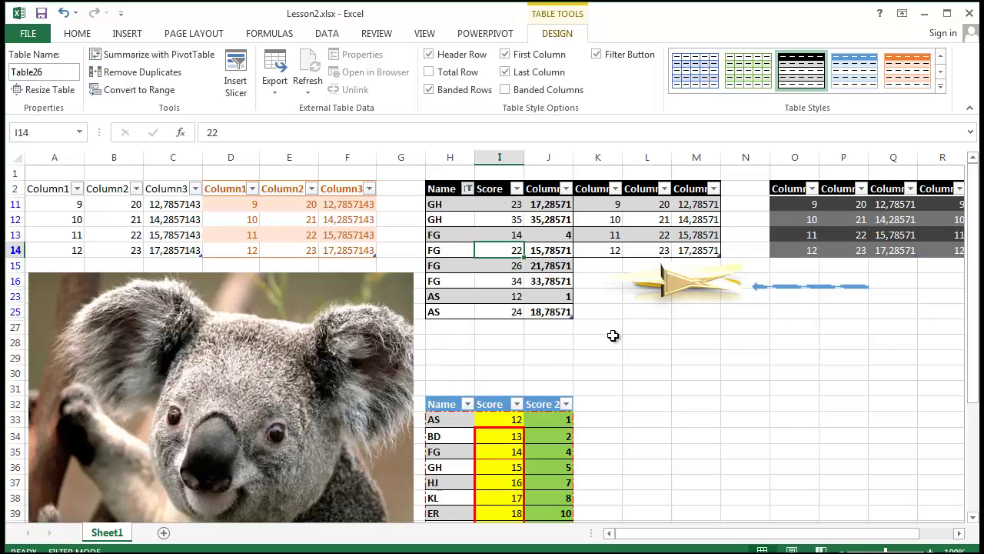
Fill the three names in H12:H14 of the filtered black table with blue.
{"action": "left_click", "coordinate": [86, 37]}
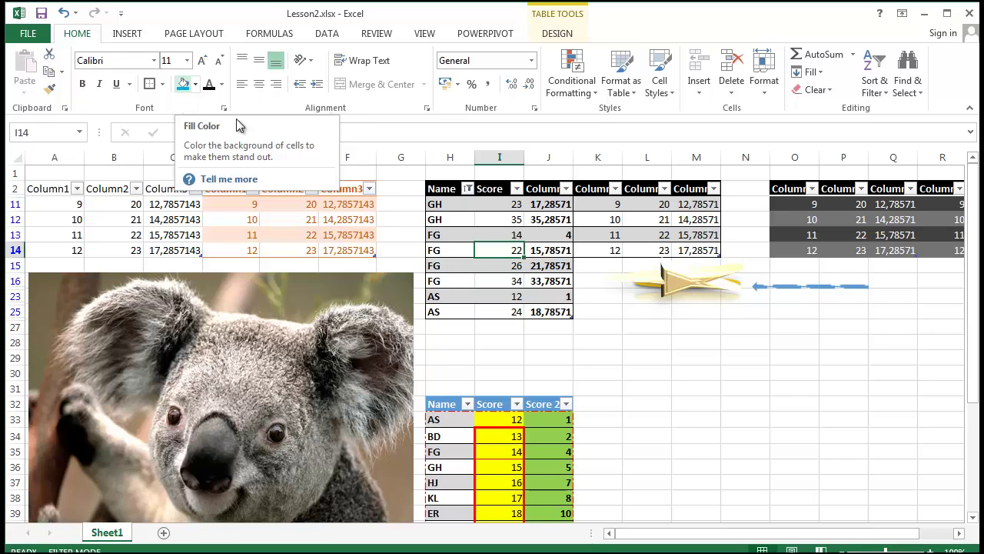
{"action": "left_click", "coordinate": [492, 281]}
{"action": "left_click_drag", "start_coordinate": [459, 223], "coordinate": [456, 249]}
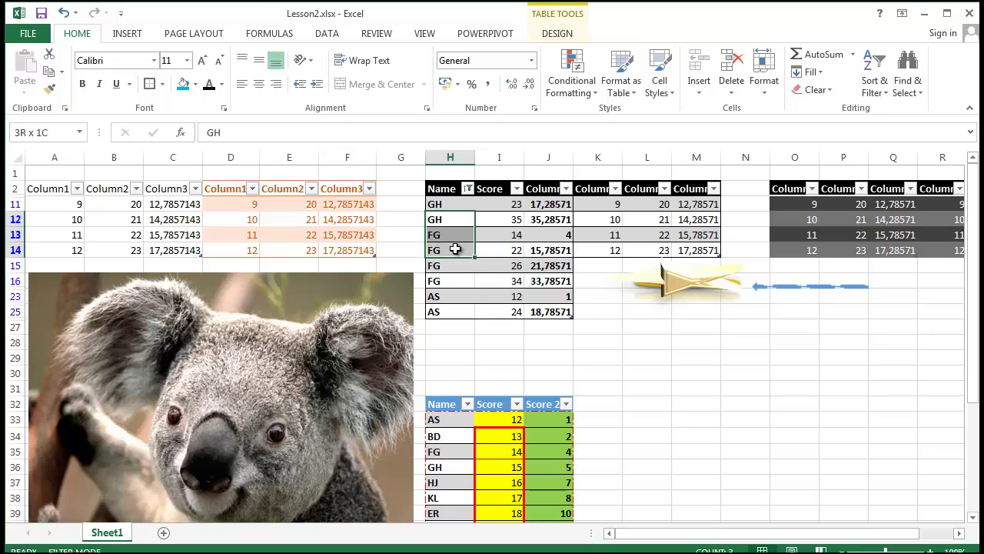
{"action": "left_click", "coordinate": [184, 86]}
{"action": "left_click", "coordinate": [500, 312]}
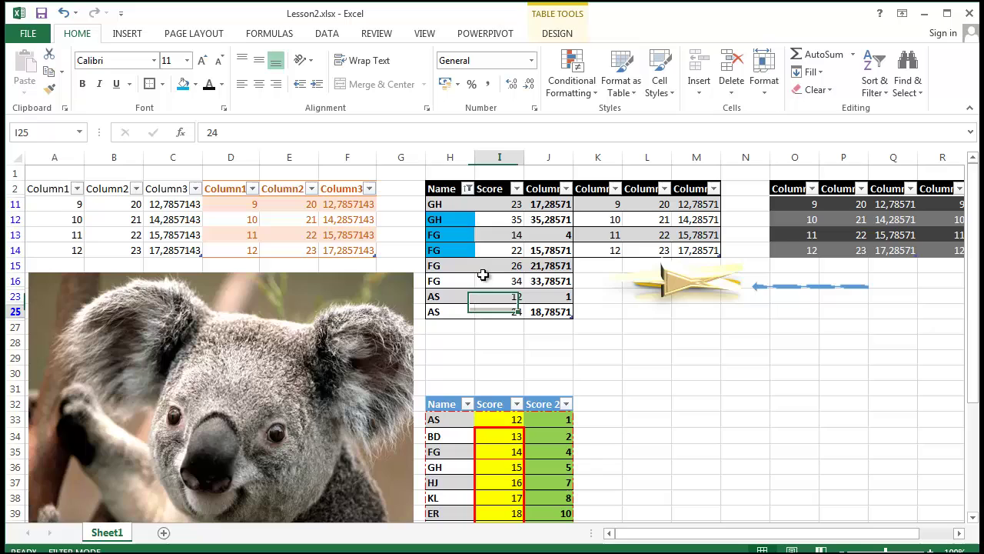
Filter the black table's Name column by the blue cell colour again to include the newly filled names.
{"action": "left_click", "coordinate": [467, 189]}
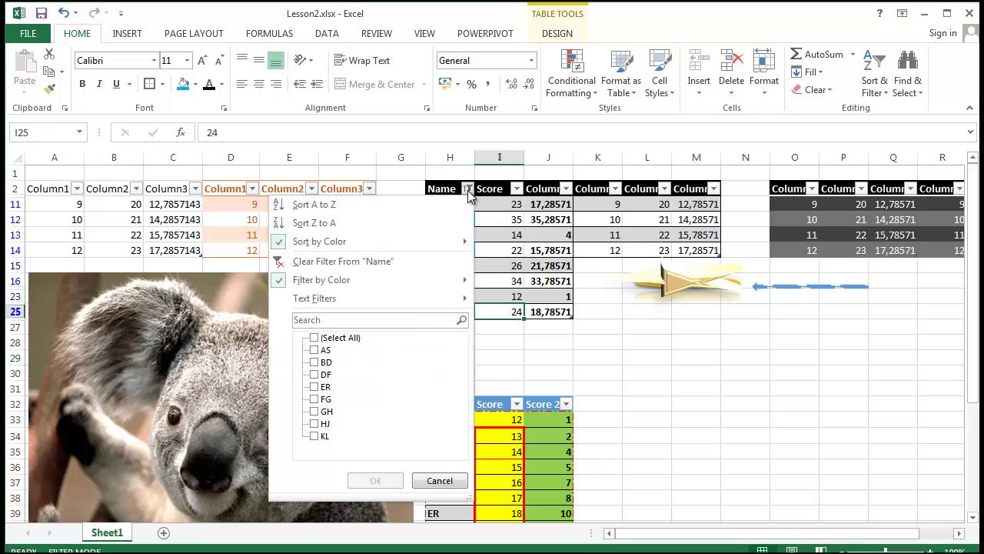
{"action": "left_click", "coordinate": [313, 339]}
{"action": "mouse_move", "coordinate": [427, 283]}
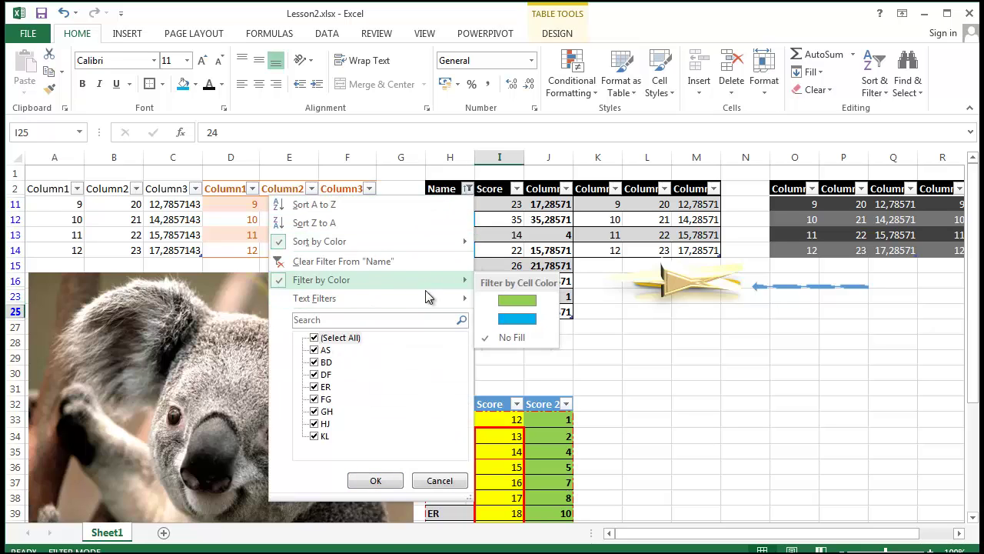
{"action": "left_click", "coordinate": [519, 319]}
Set the Name column's colour filter back to No Fill.
{"action": "left_click", "coordinate": [469, 189]}
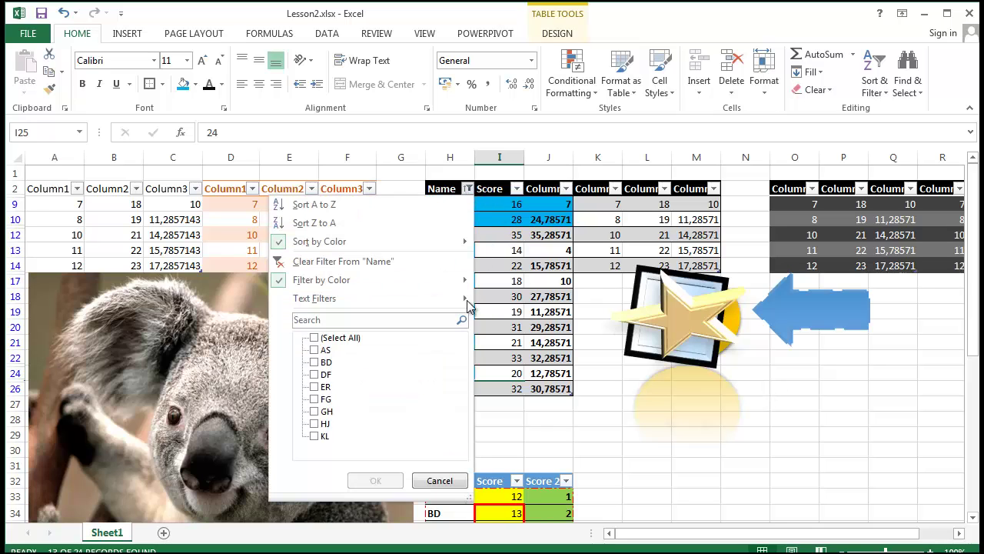
{"action": "mouse_move", "coordinate": [368, 300]}
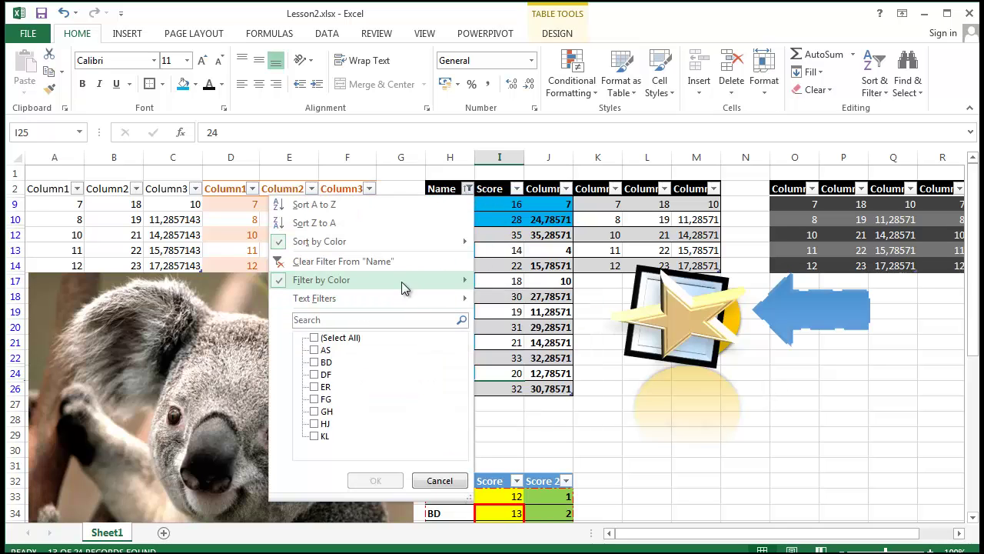
{"action": "mouse_move", "coordinate": [401, 282]}
{"action": "left_click", "coordinate": [520, 332]}
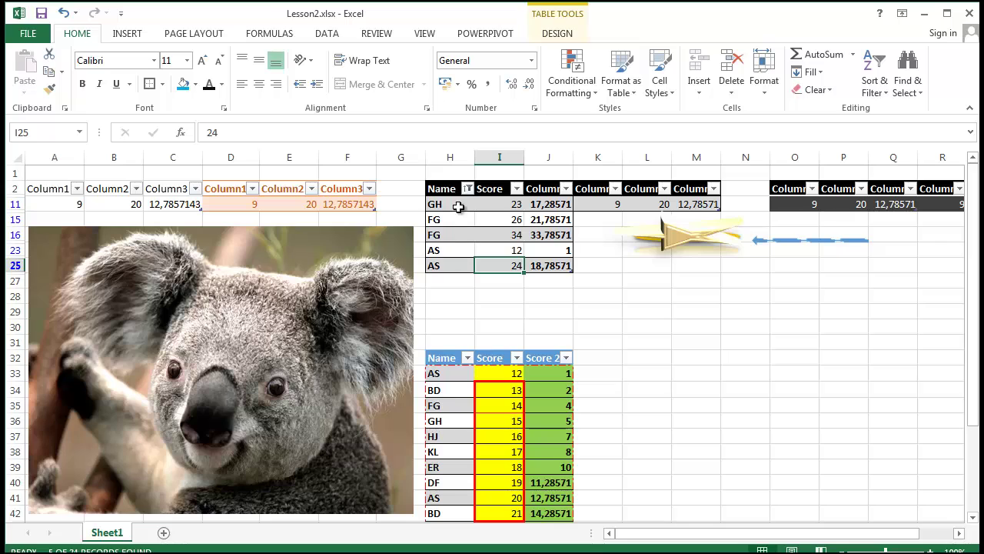